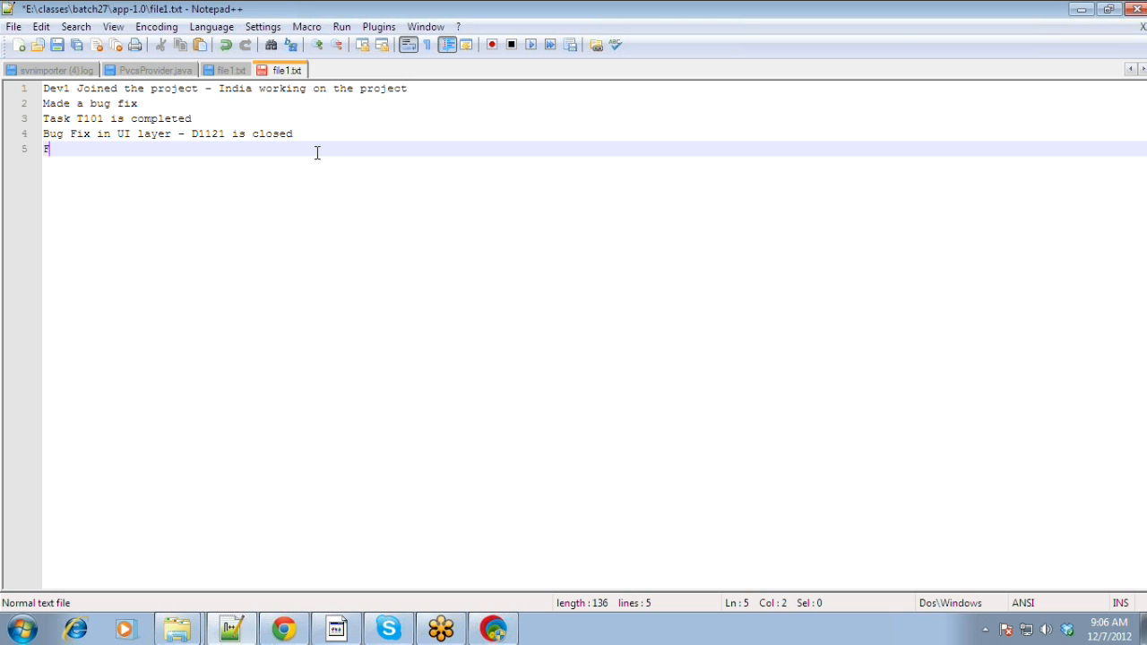
Complete line 5 of file1.txt as "Fix for the performance testing bug", then save the file and close the editor
type("ix in the perform")
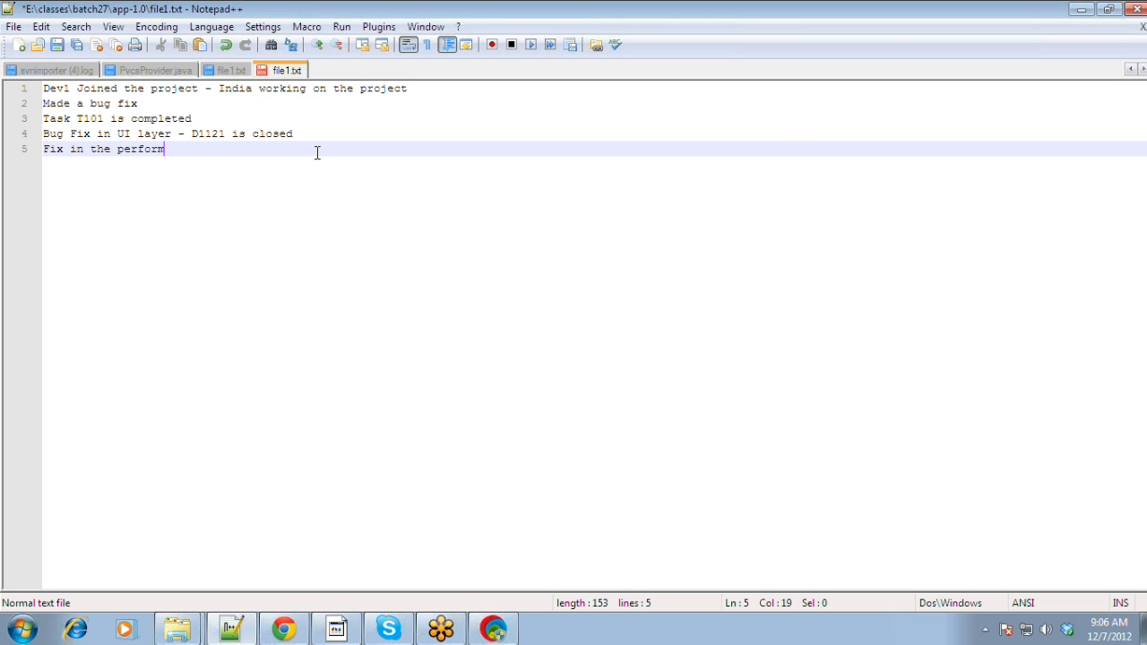
type("ance test")
key("BackSpace")
key("BackSpace")
key("BackSpace")
key("BackSpace")
key("Left")
key("Left")
key("Left")
key("Left")
key("Left")
key("Left")
key("Left")
key("Left")
key("Left")
key("Left")
key("Left")
key("Left")
key("Left")
key("Left")
key("Left")
key("Left")
key("BackSpace")
key("BackSpace")
type("for")
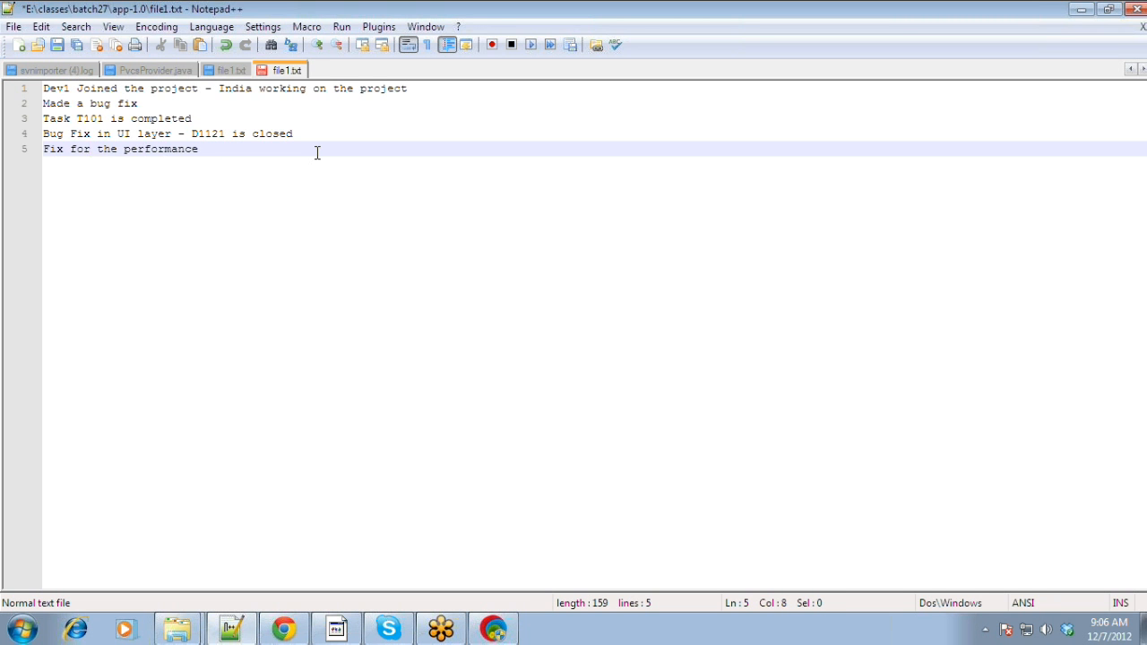
key("End")
type("testing bug")
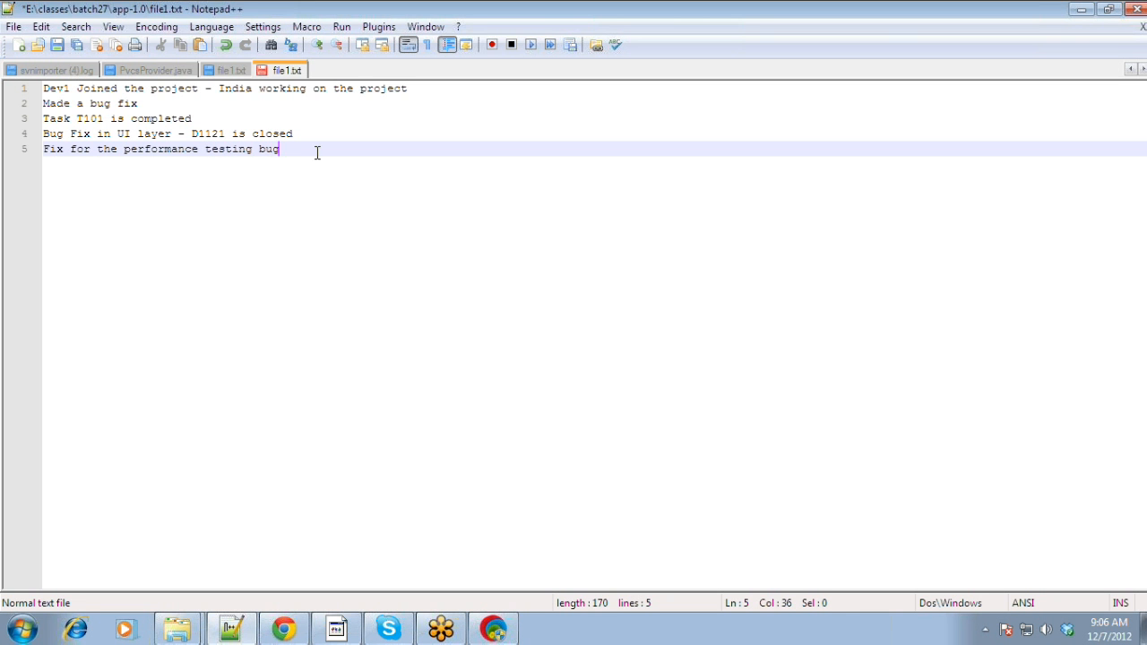
key("ctrl+s")
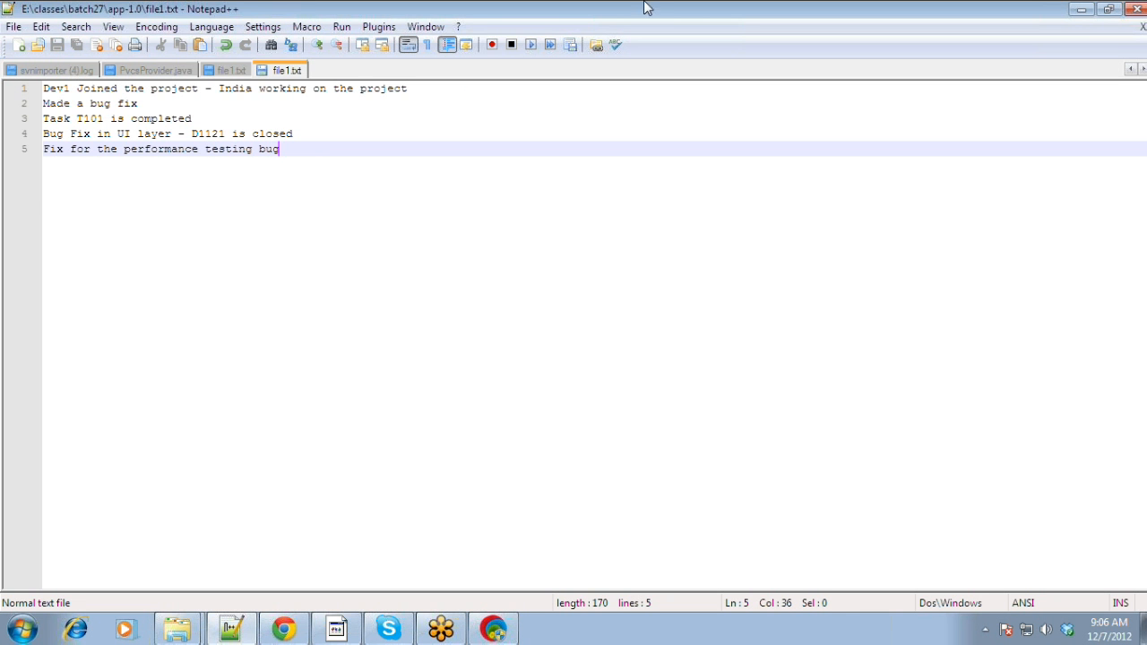
left_click(1136, 7)
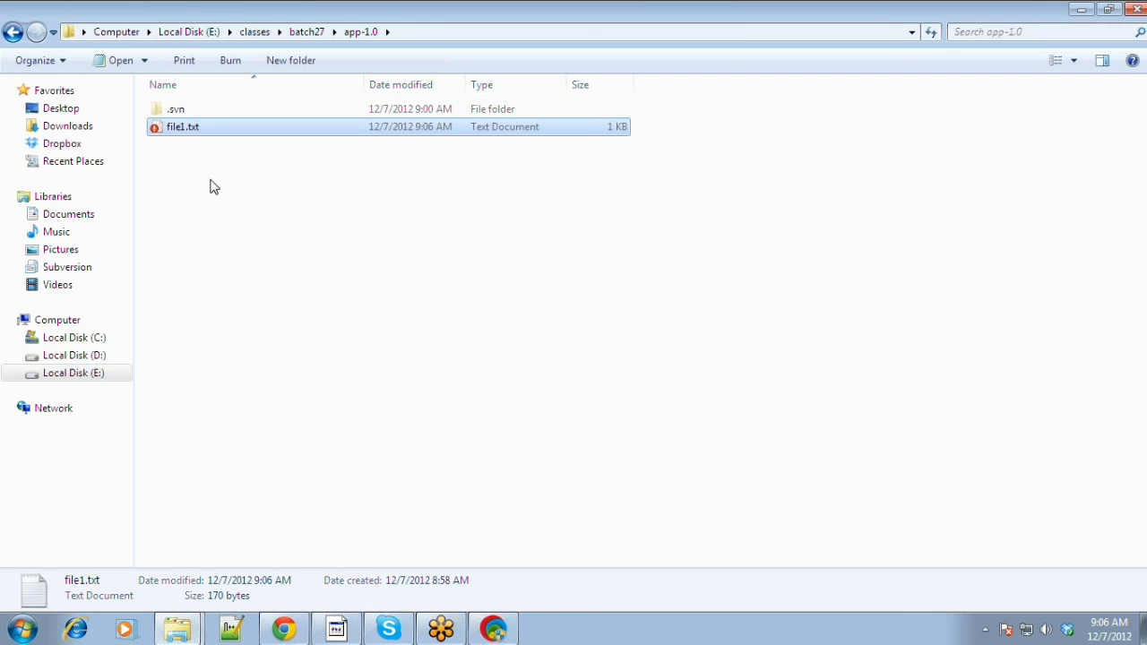
Commit the modified file1.txt to the app-1.0 branch with a message describing a bug fix committed to the branch
right_click(183, 128)
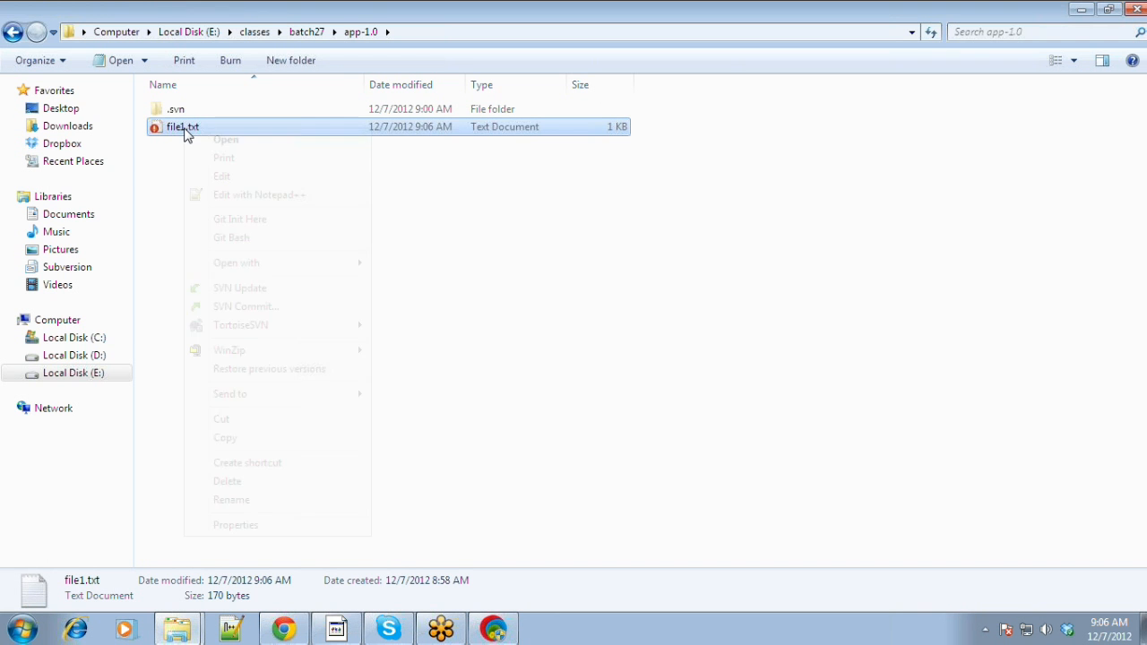
left_click(235, 306)
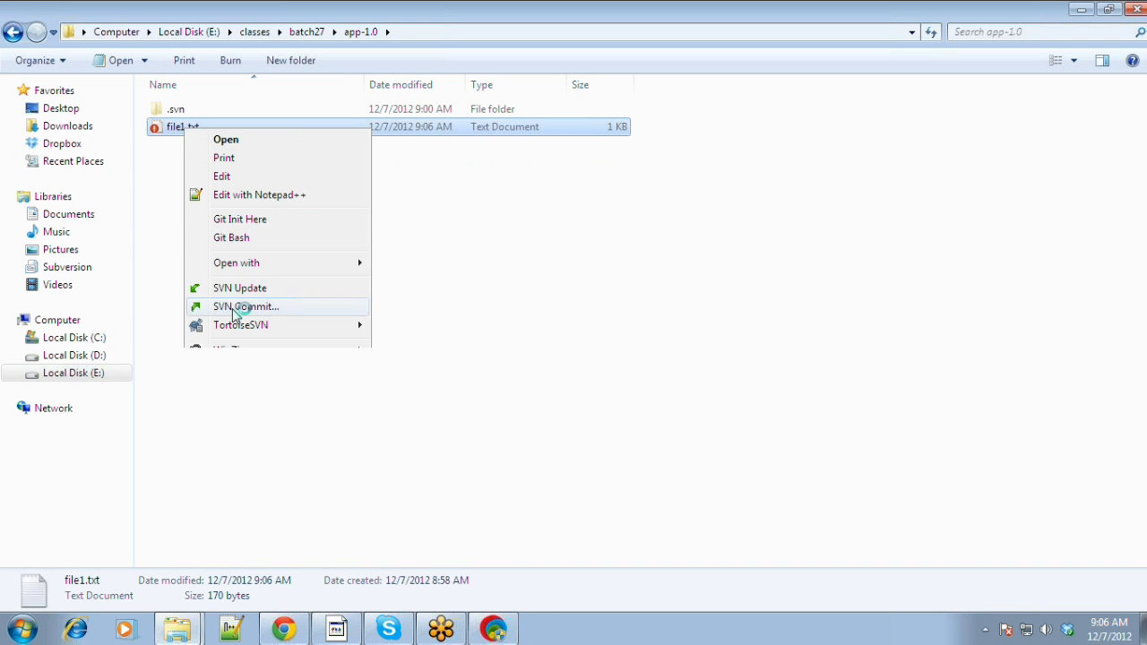
type("Make a")
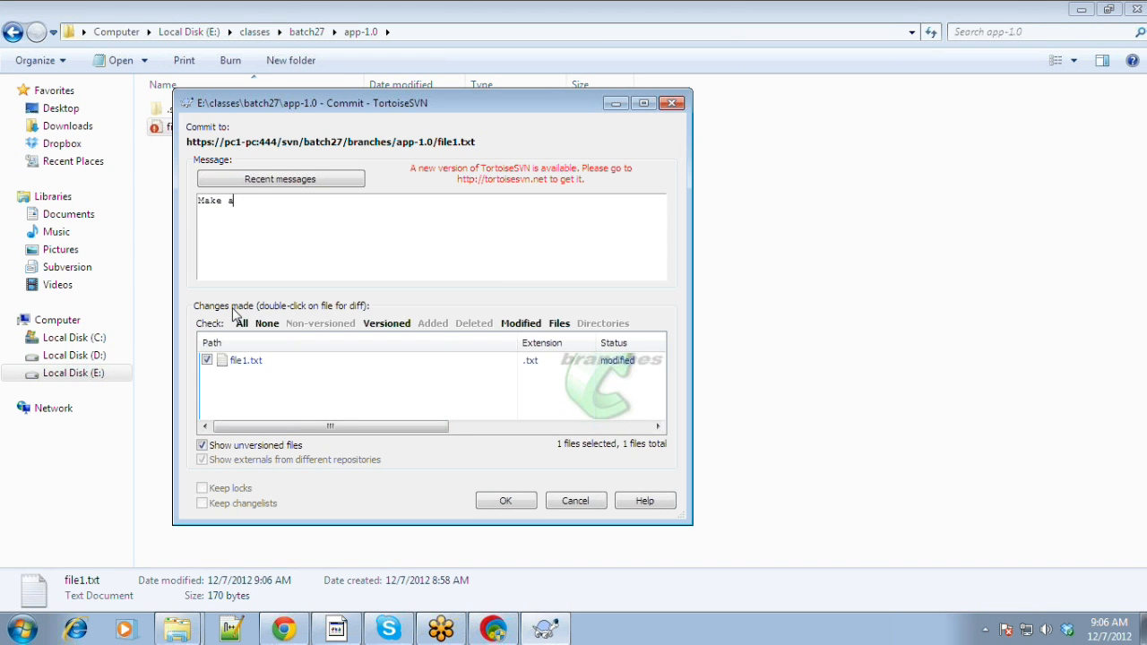
type(" bug fix and commit to brr")
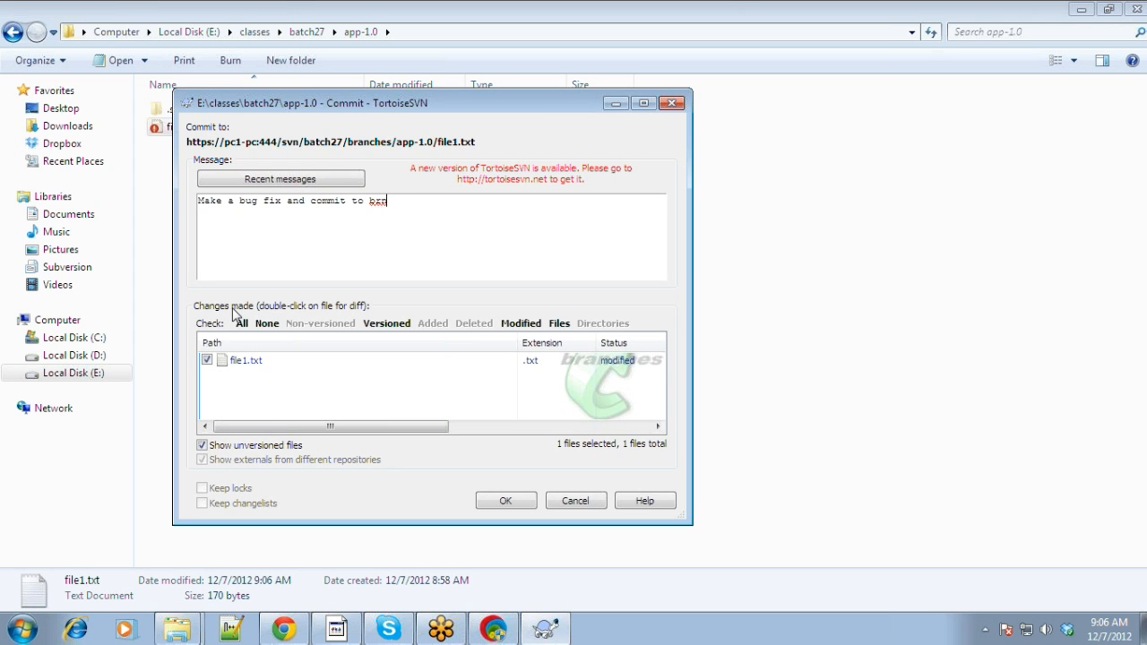
key("BackSpace")
type("anch")
key("BackSpace")
type("d")
left_click(506, 502)
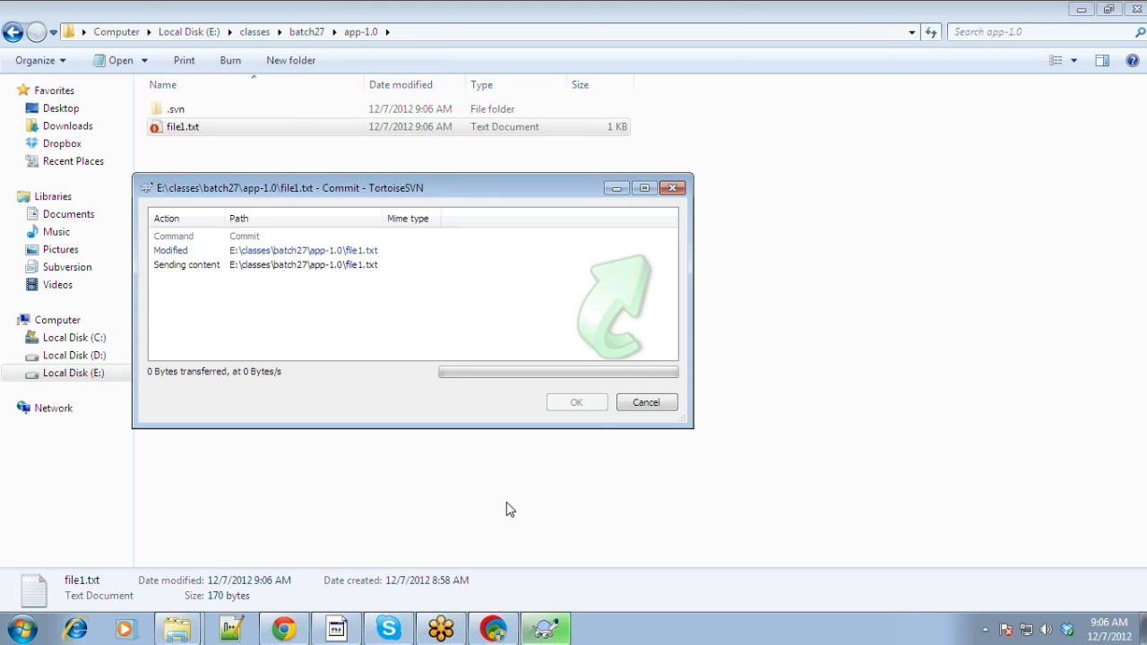
left_click(578, 403)
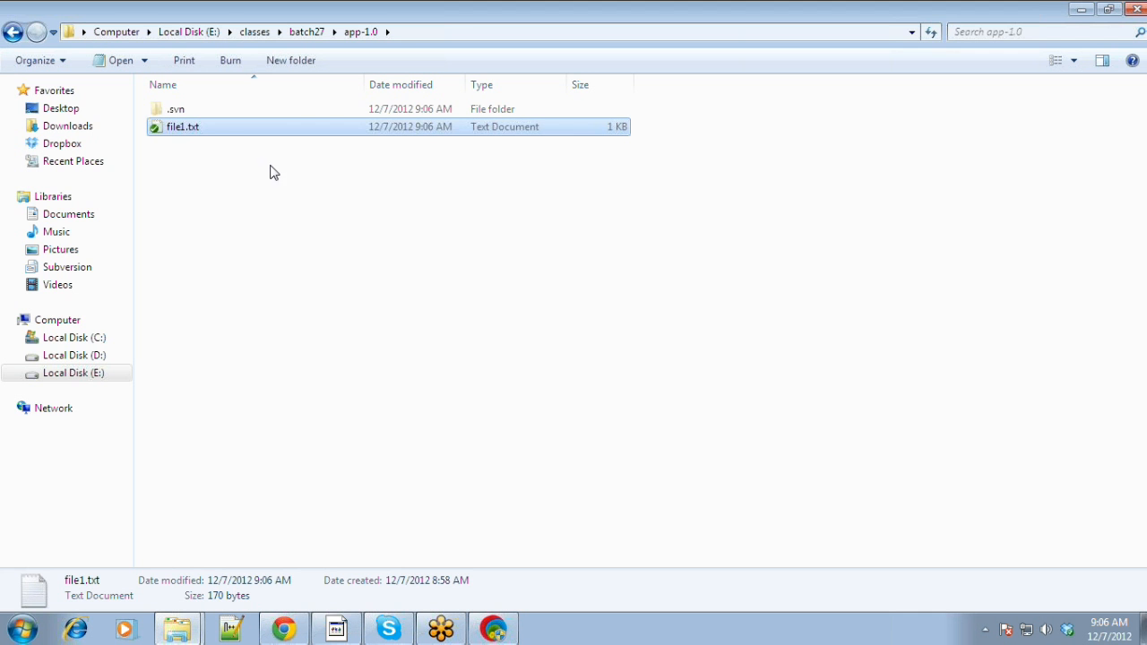
Add a sixth line "Fix for UAT - 501" to file1.txt in Notepad++, save the file and close the editor
right_click(230, 127)
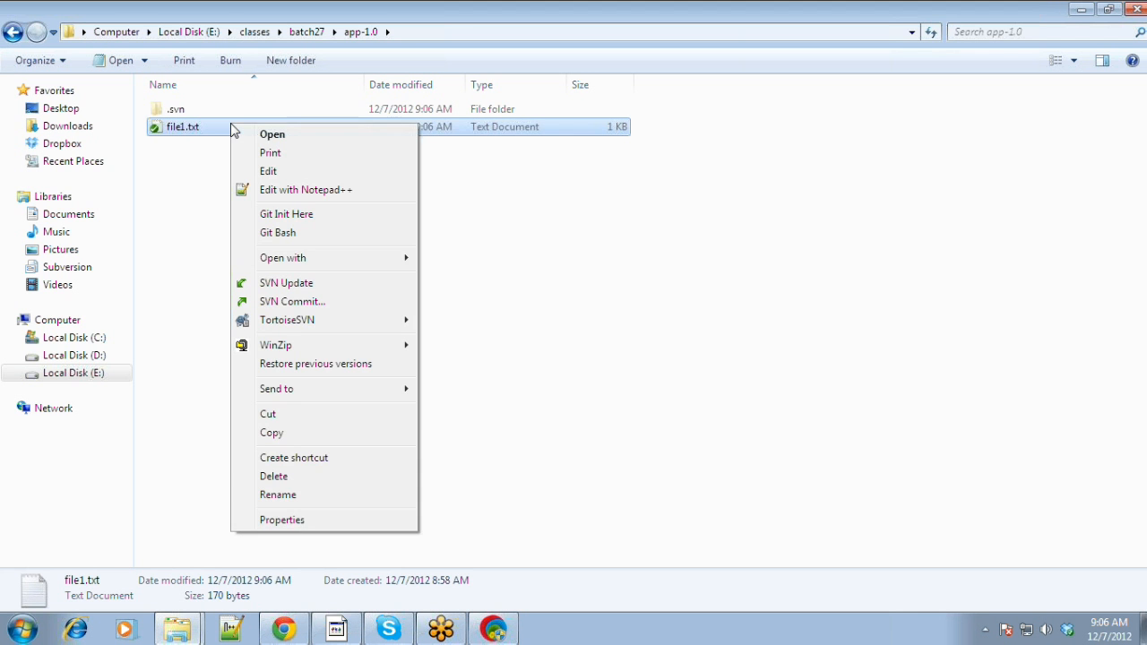
left_click(258, 188)
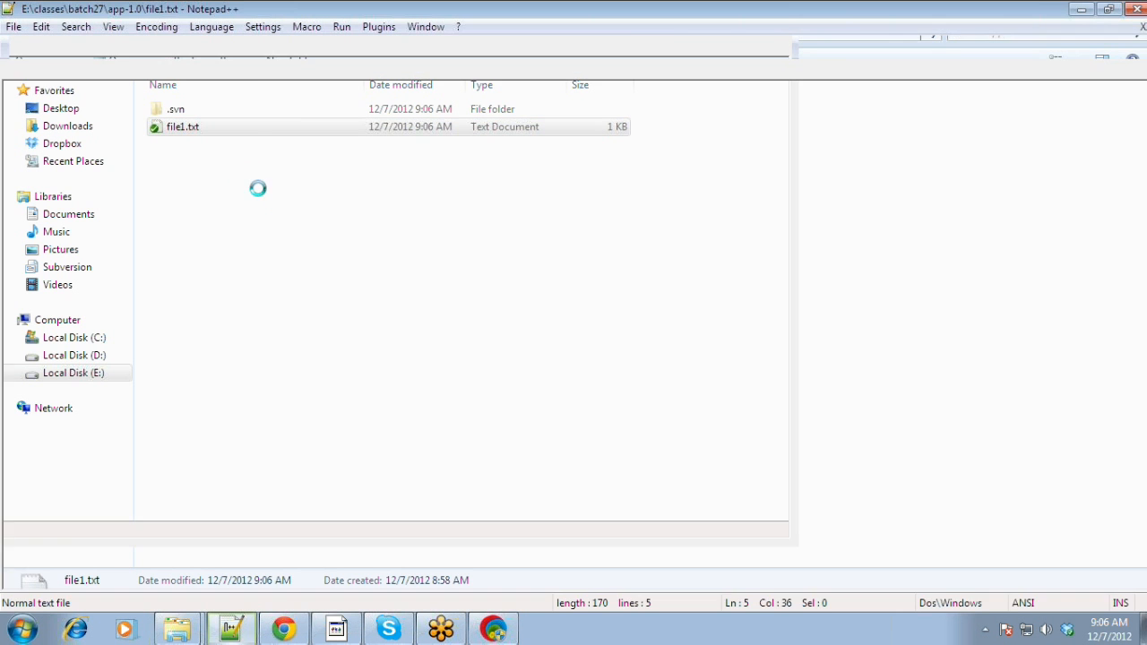
key("Return")
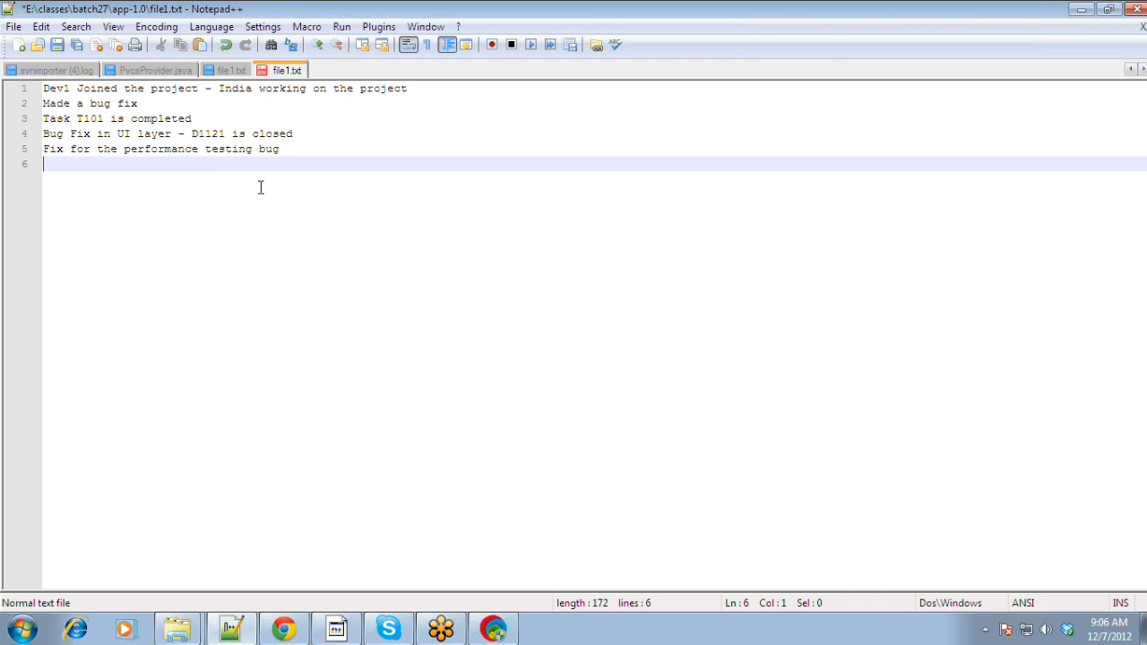
type("Fix for UAT - ")
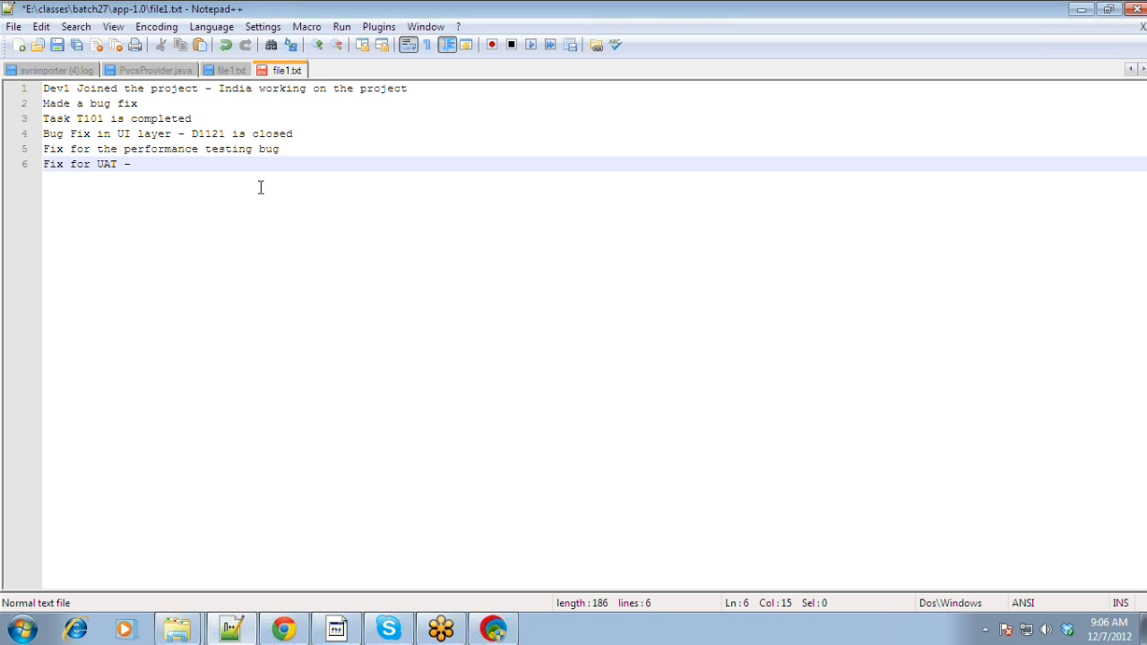
type("501")
key("ctrl+s")
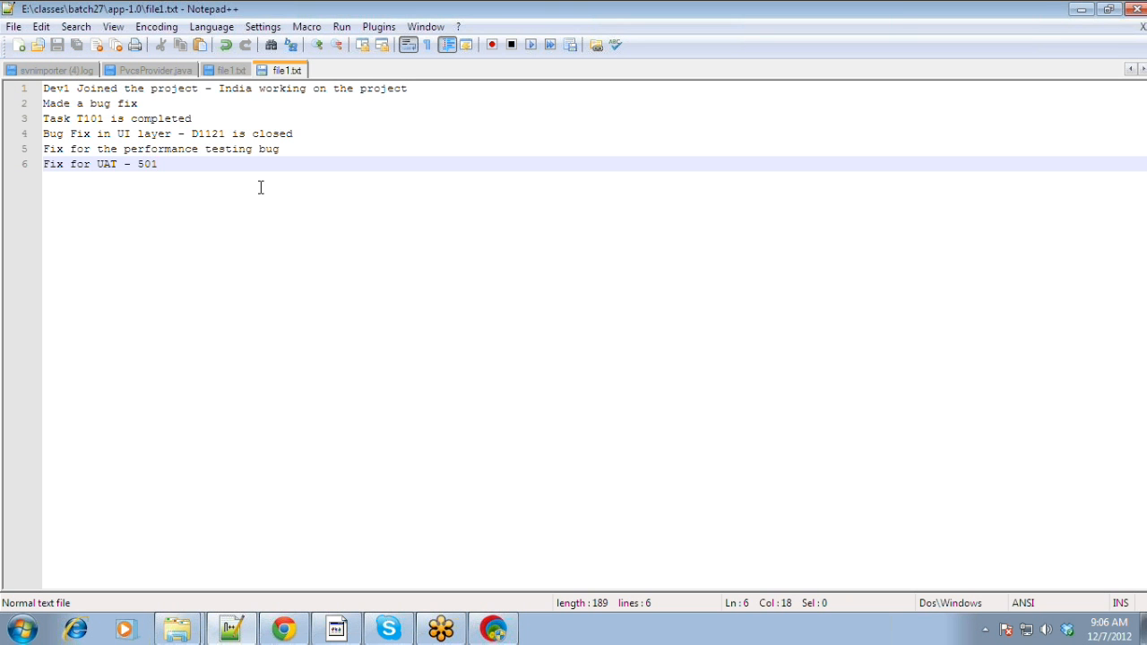
left_click(1137, 9)
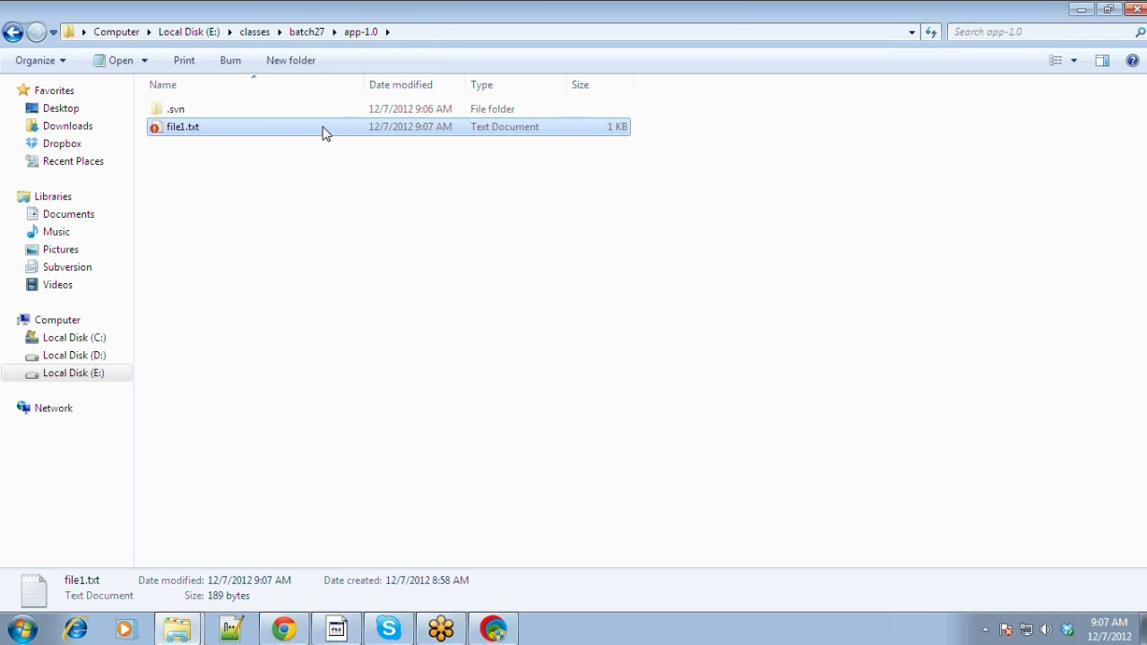
Commit the modified file1.txt to the app-1.0 branch with a message about the UAT fix
right_click(323, 131)
left_click(372, 305)
type("commi")
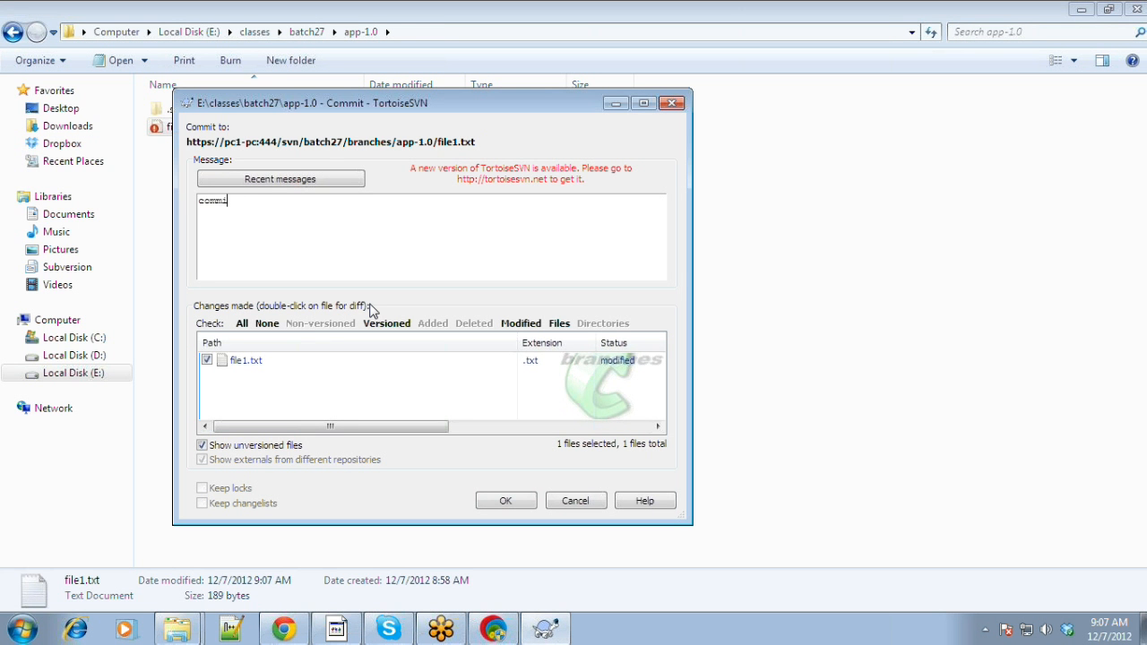
type("t a tAT fix")
left_click(504, 501)
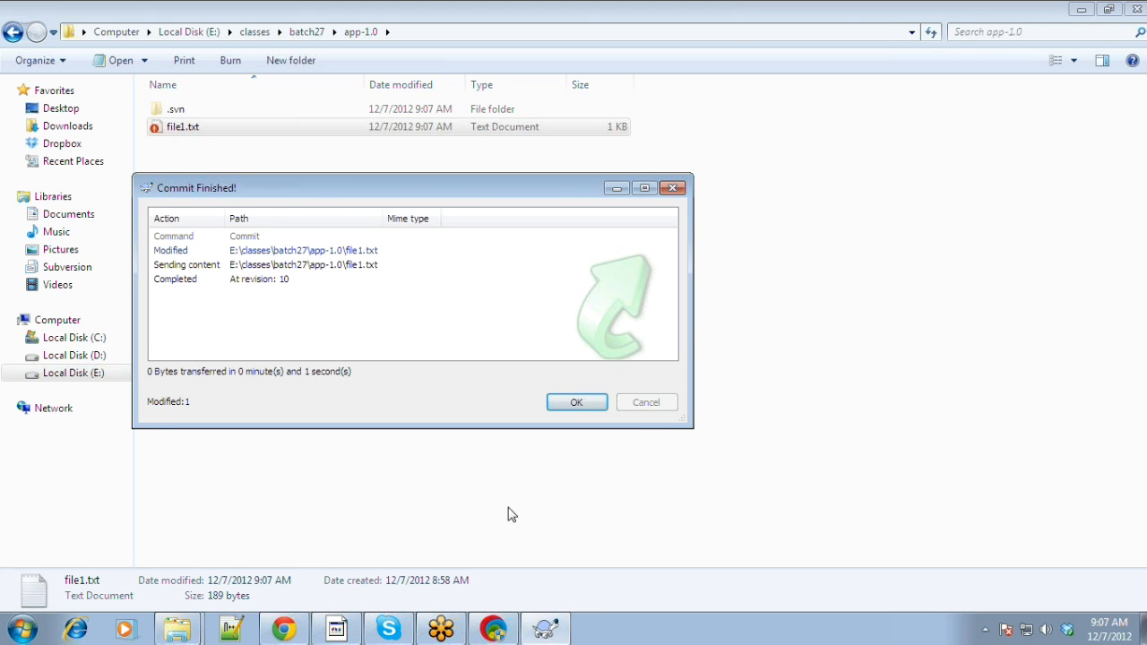
left_click(577, 400)
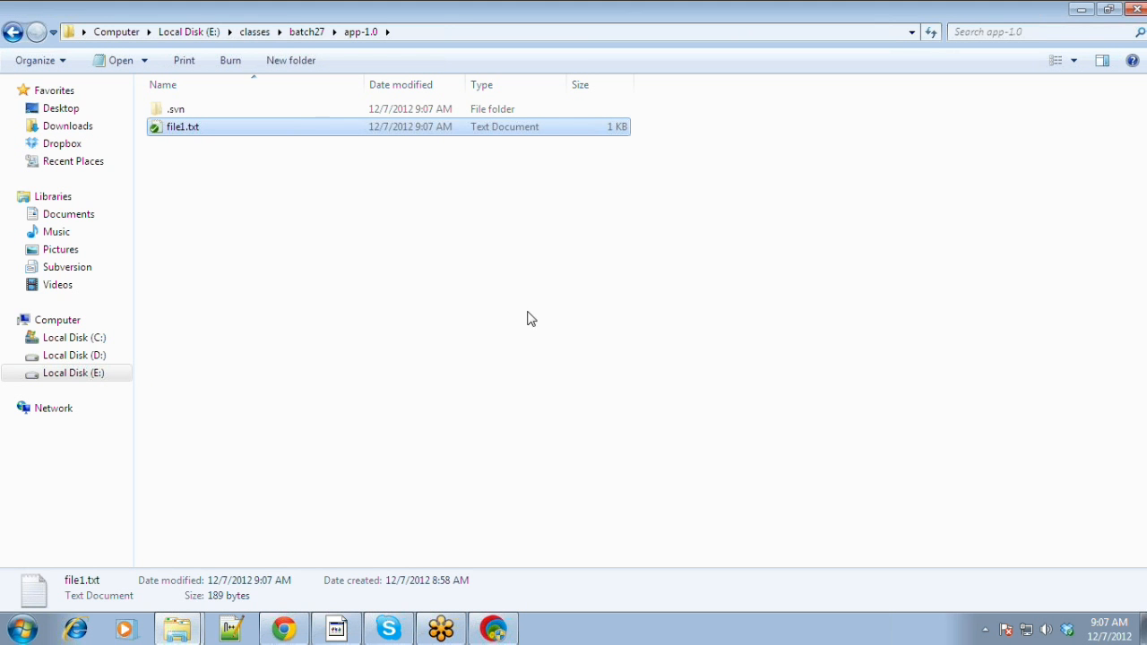
Go up to the batch27 folder and run an SVN update on the trunk folder
left_click(307, 34)
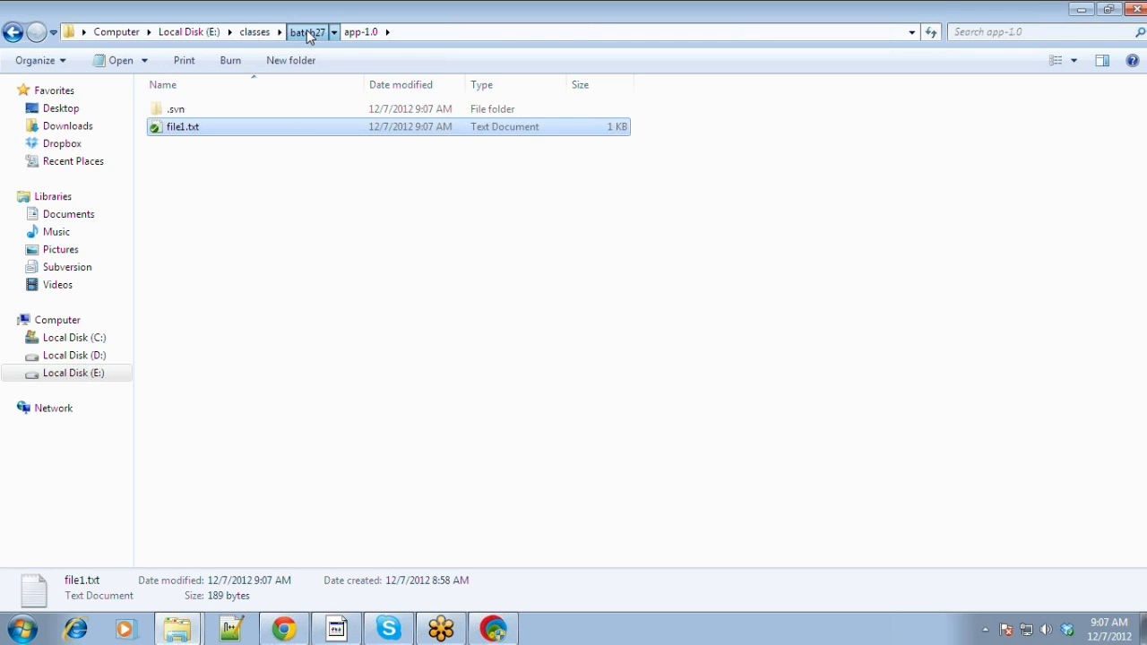
right_click(170, 131)
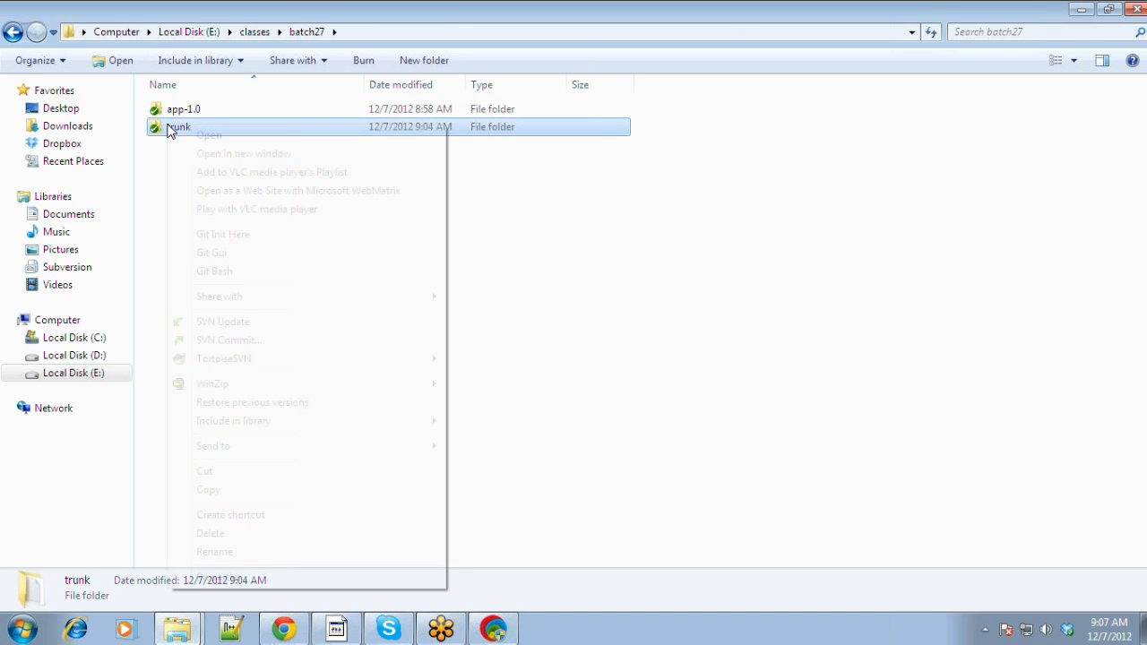
left_click(223, 325)
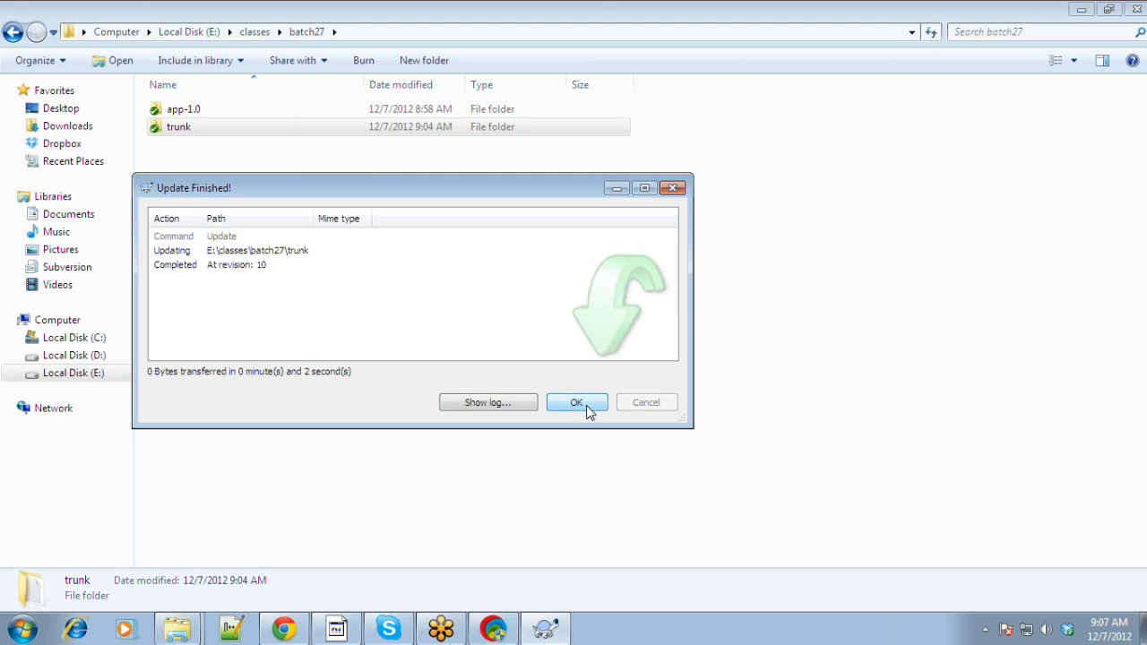
left_click(577, 402)
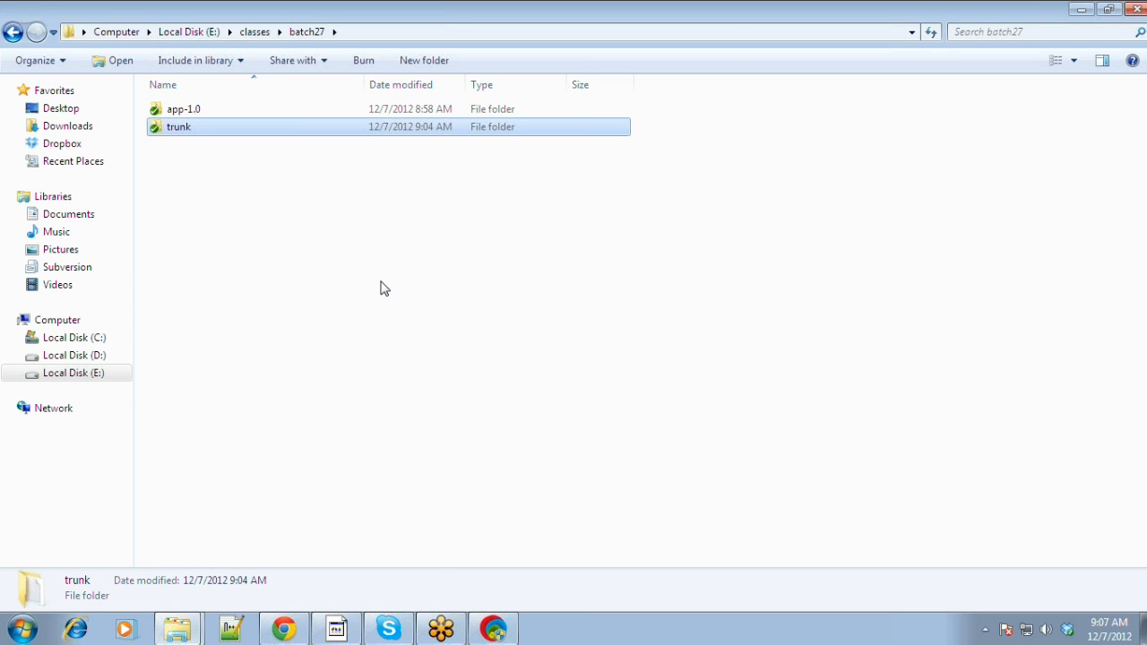
Review the trunk folder's SVN log to check its latest merged revisions, and close the log
right_click(230, 138)
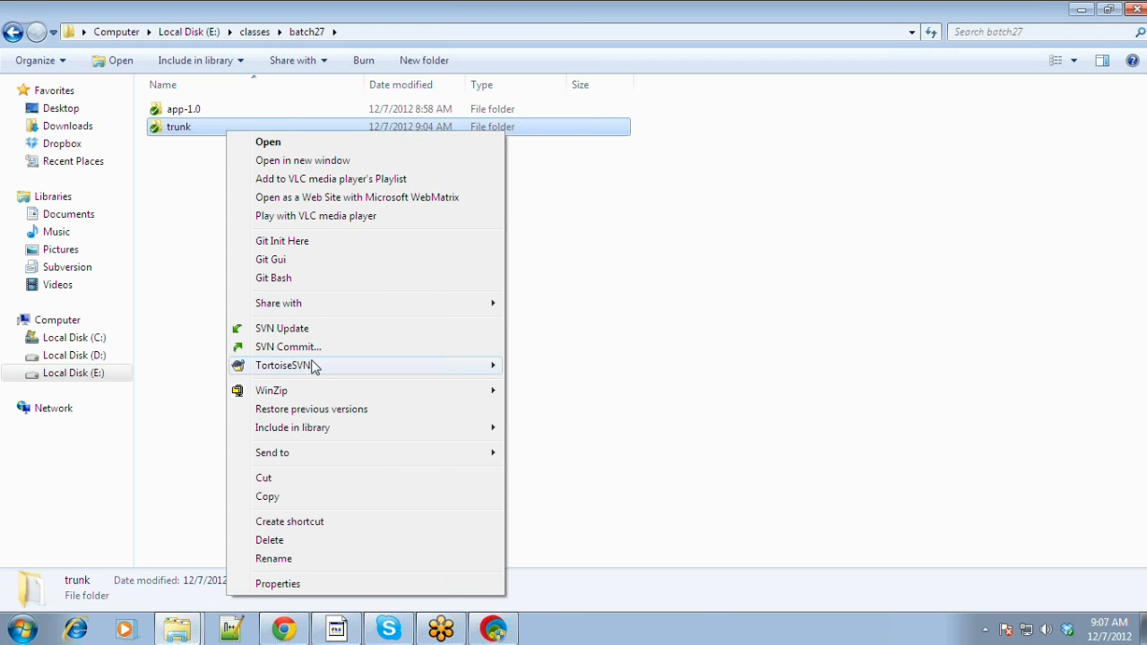
mouse_move(312, 365)
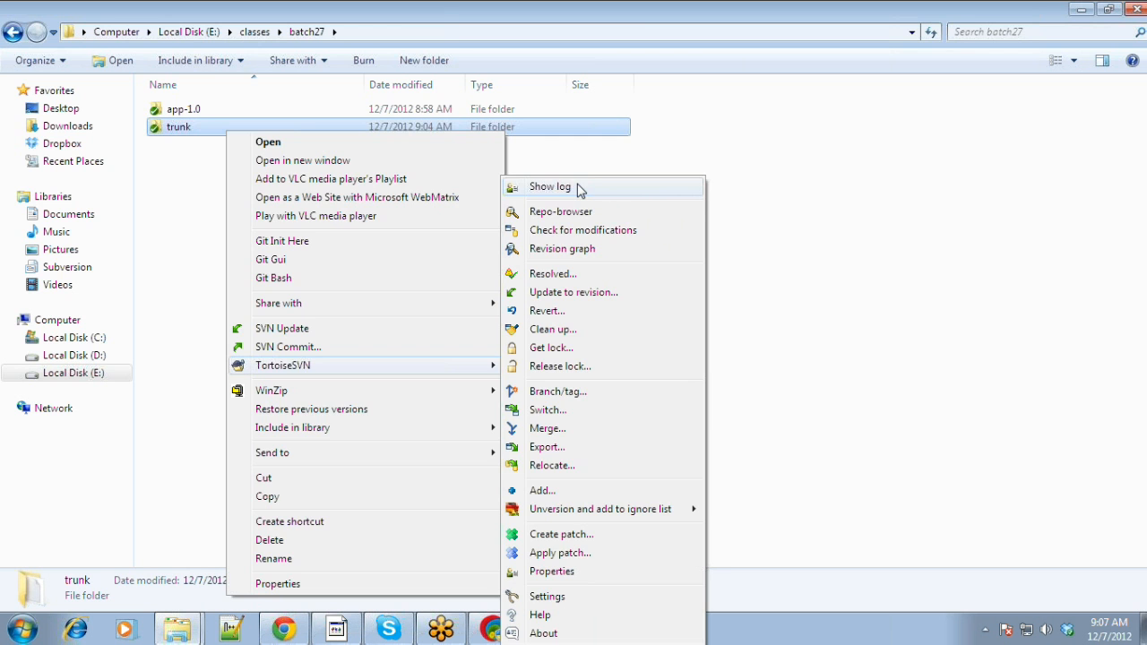
left_click(550, 187)
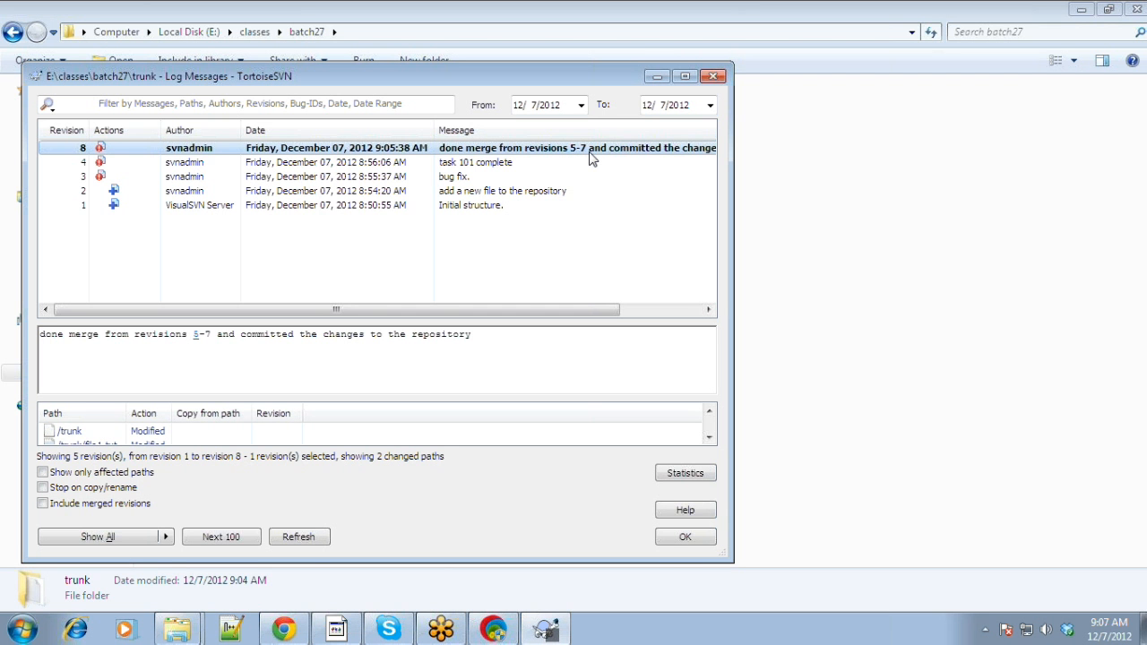
left_click(686, 537)
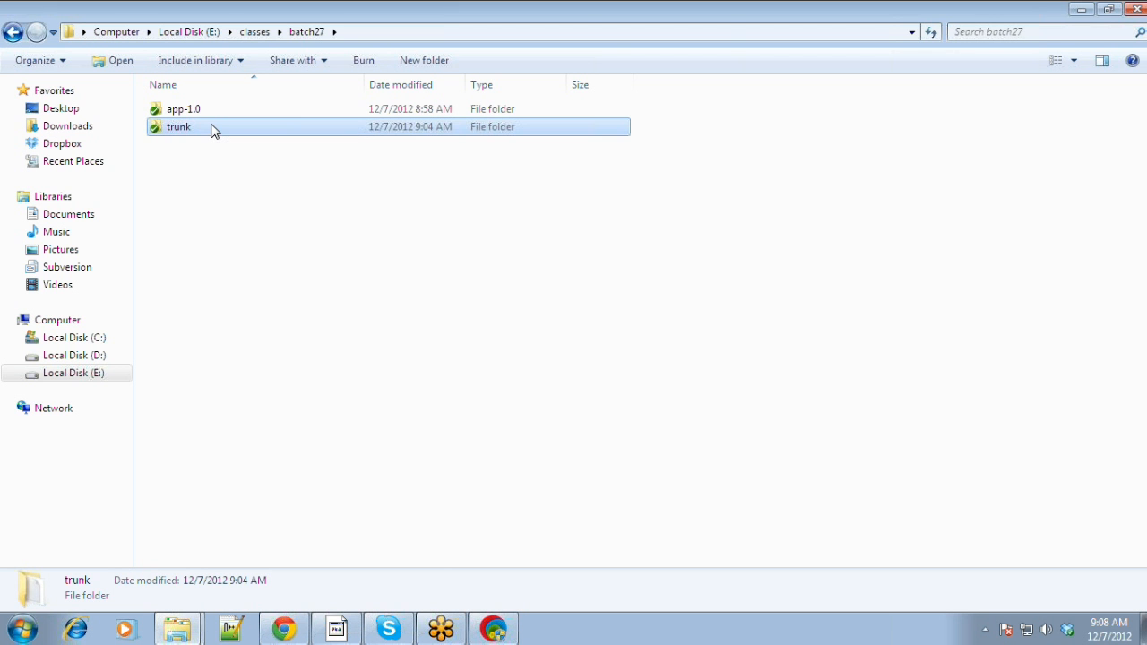
Start a merge of a range of revisions into the trunk folder from branches/app-1.0, with the revision range 7-10
left_click(212, 126)
left_click(264, 185)
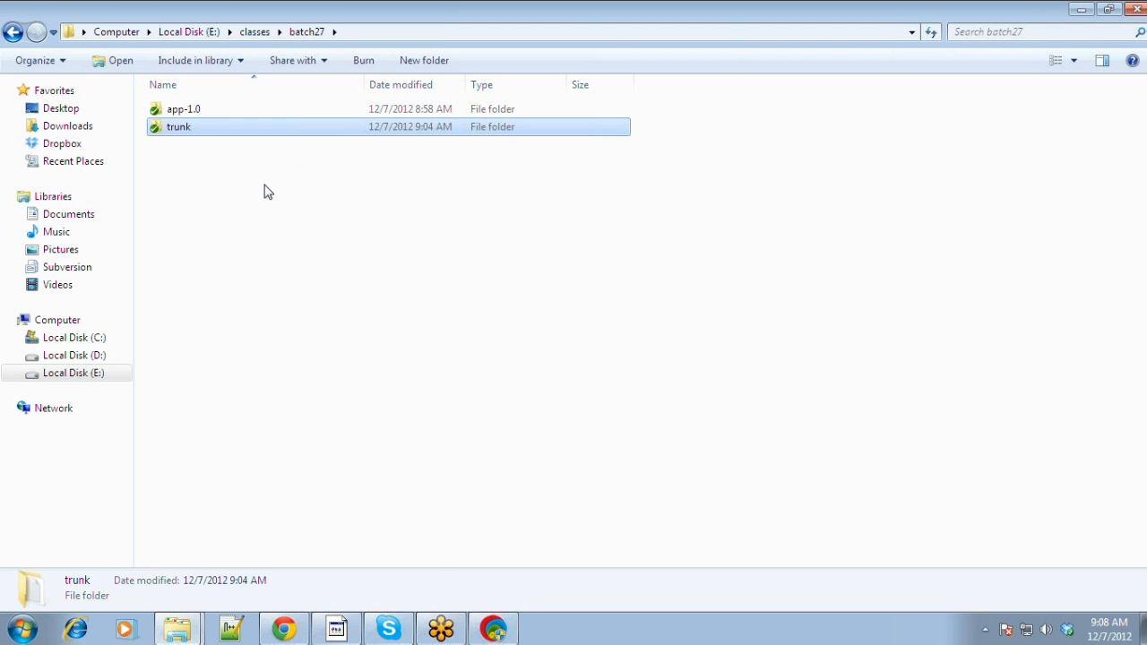
right_click(193, 128)
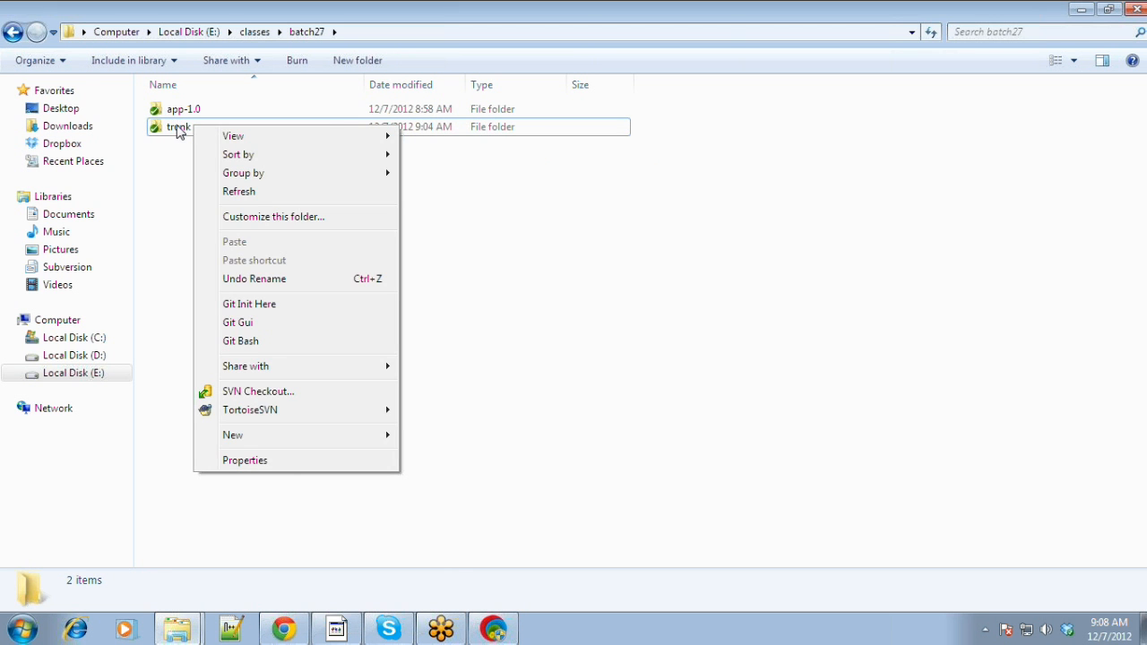
left_click(179, 130)
right_click(179, 130)
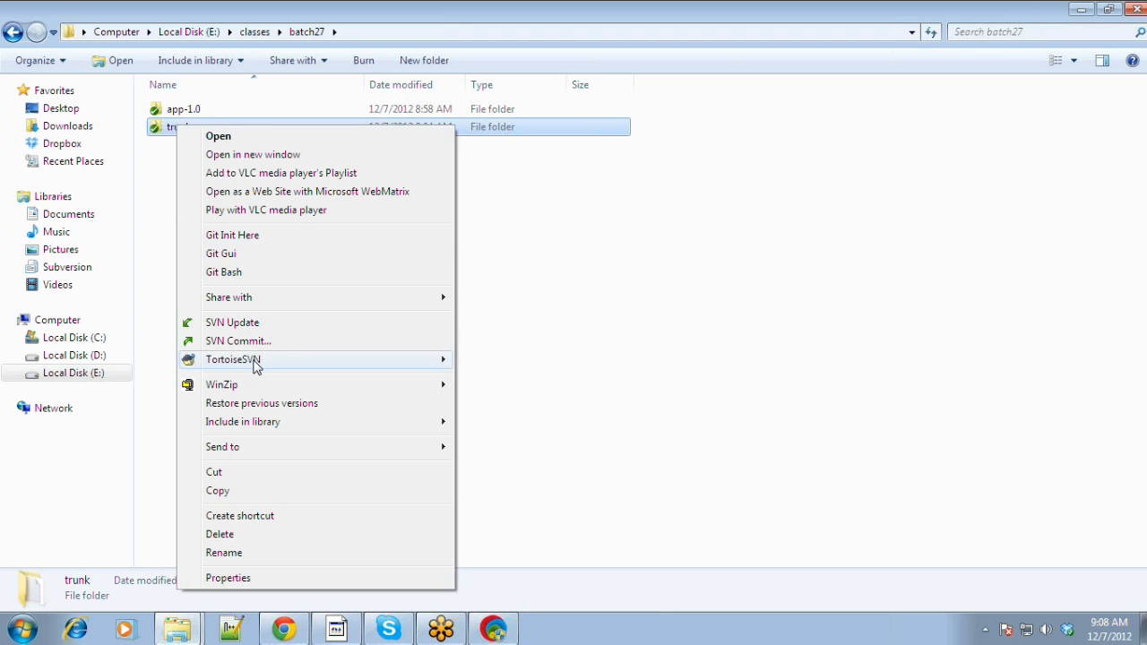
mouse_move(255, 367)
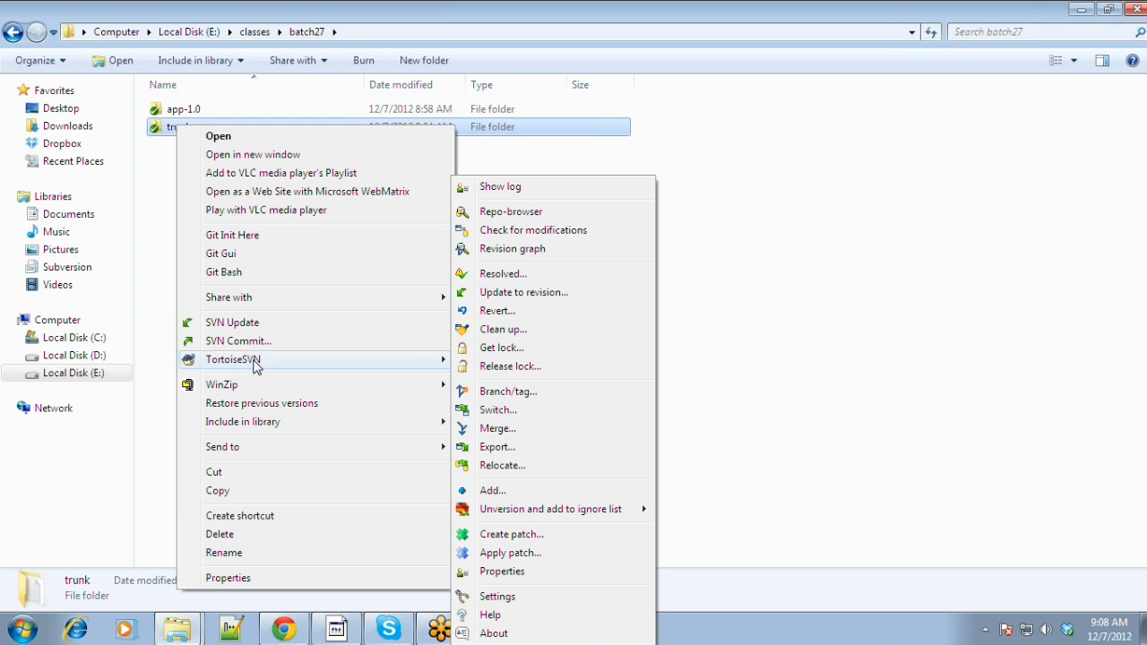
left_click(495, 429)
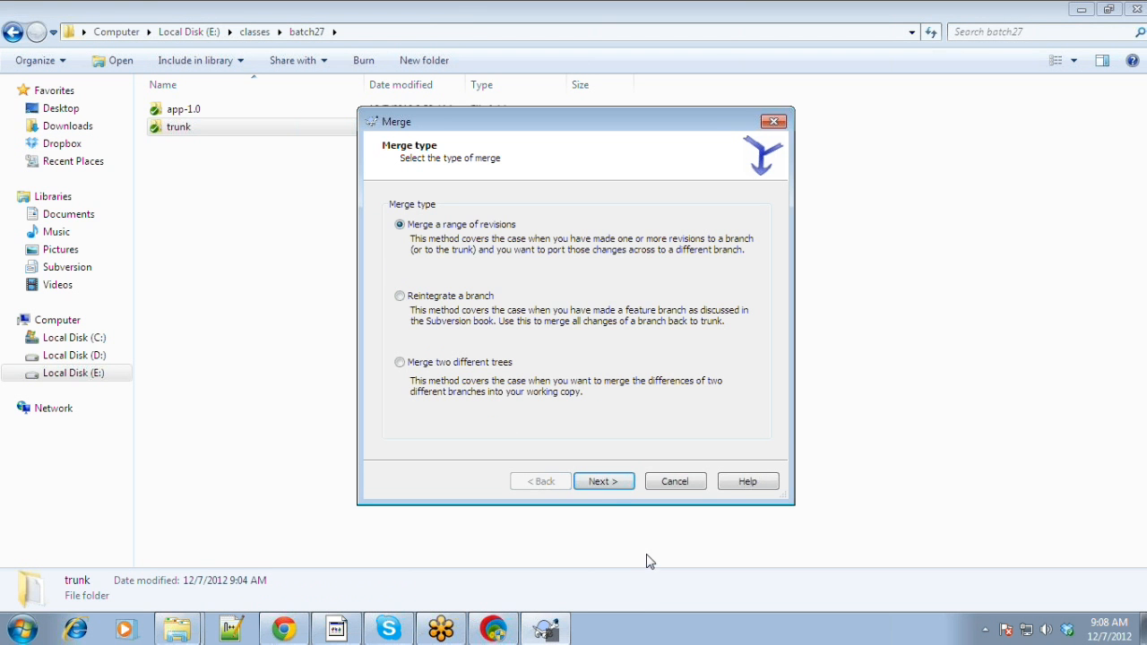
left_click(605, 481)
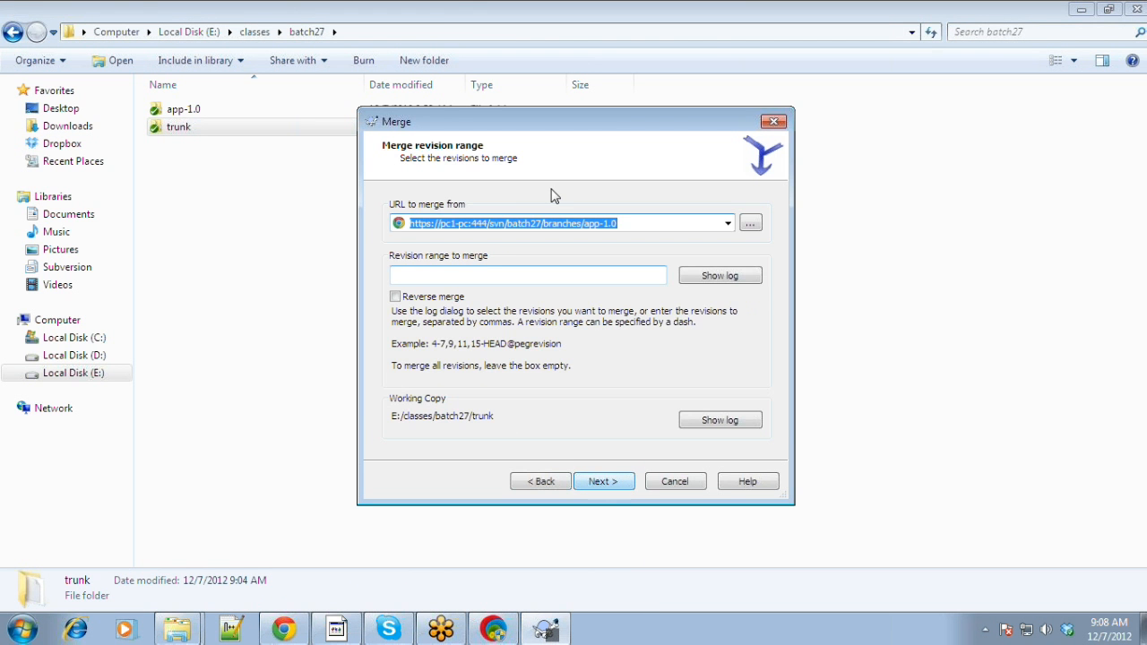
left_click(536, 278)
type("7")
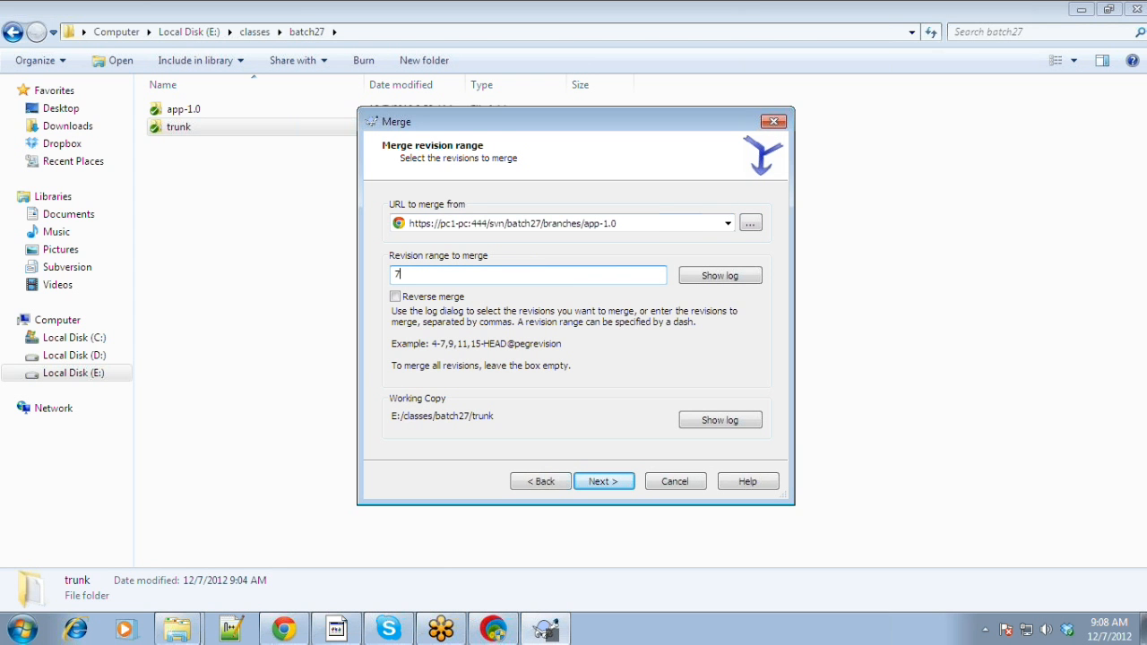
type("-10")
left_click(600, 429)
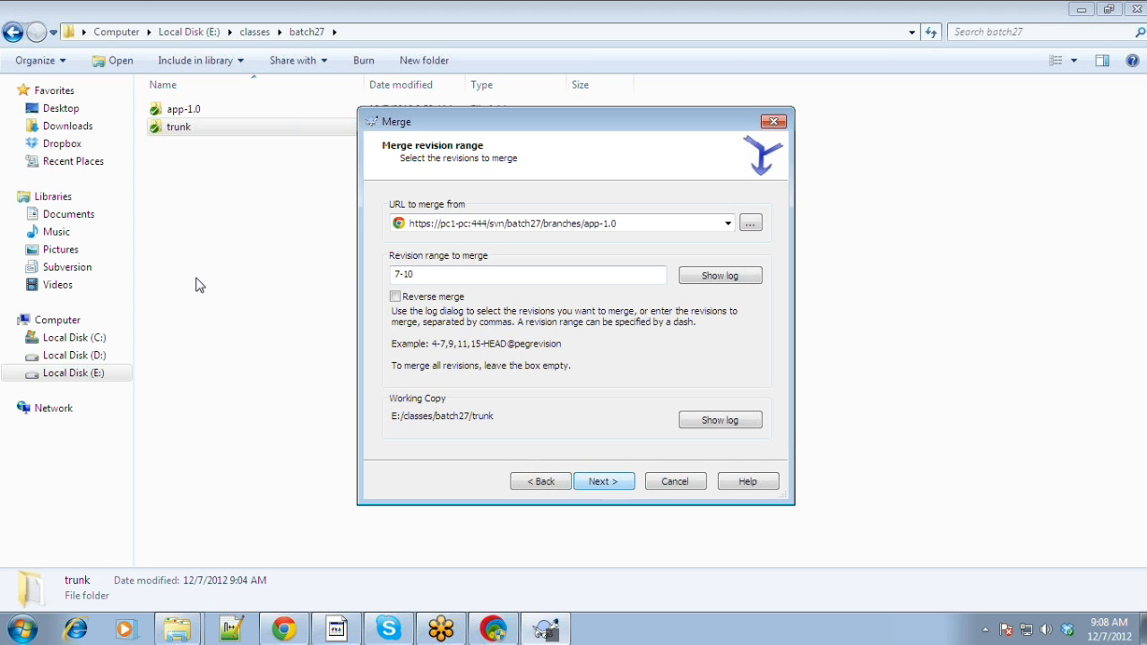
Leave the merge wizard open and run an SVN update on the trunk folder, closing the update report
key("Escape")
right_click(203, 240)
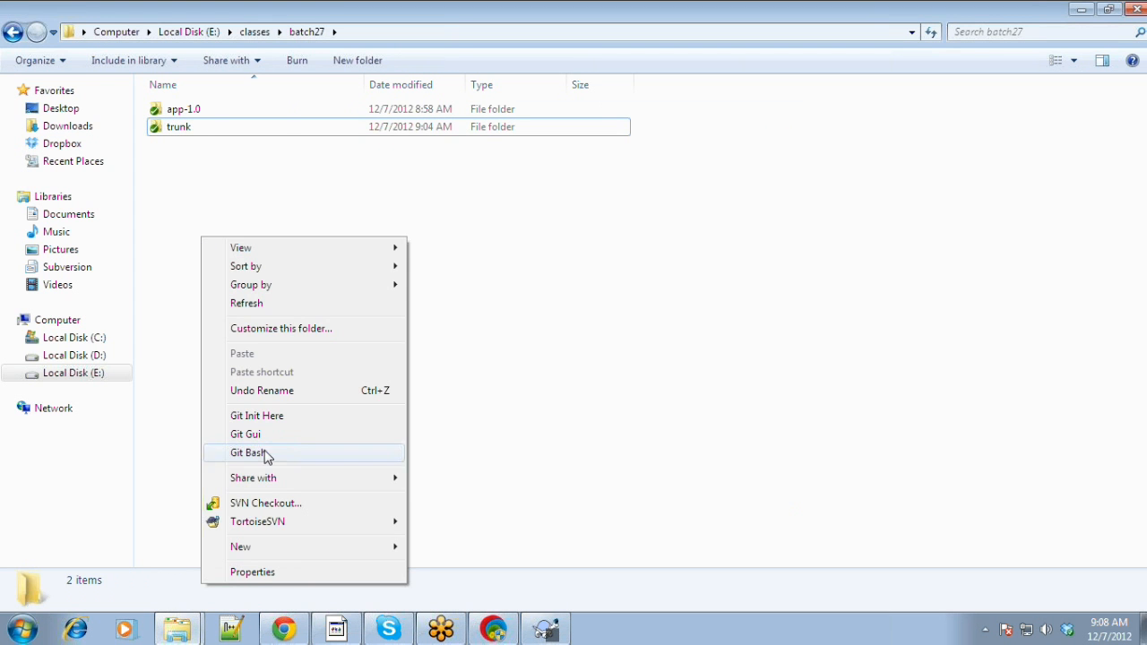
left_click(190, 126)
right_click(190, 126)
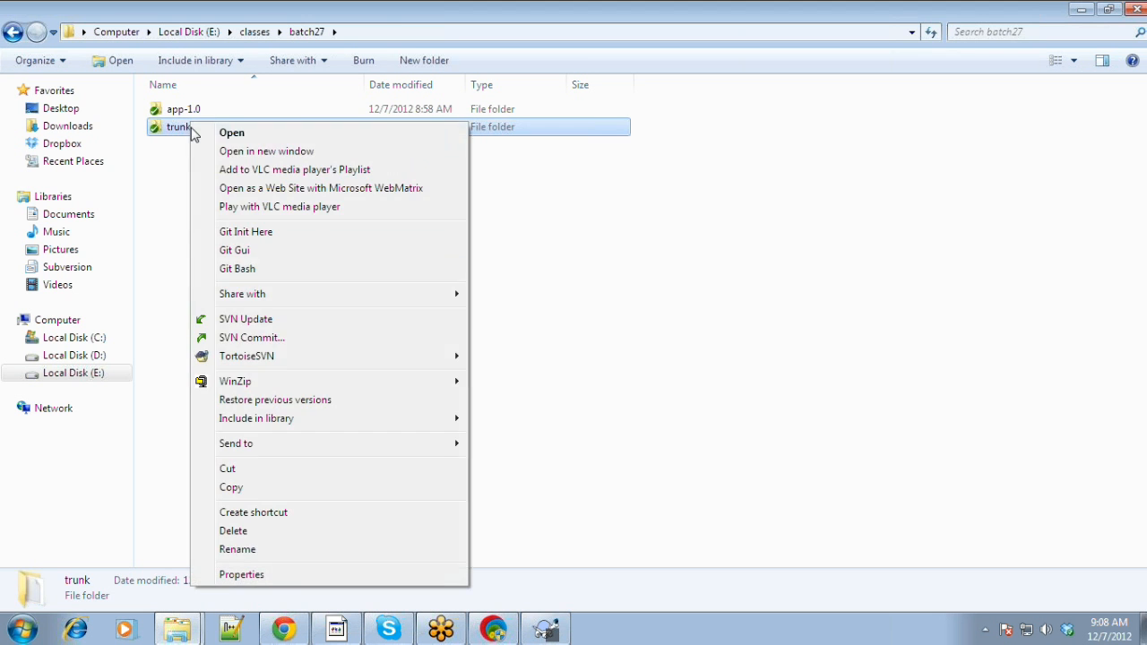
left_click(224, 251)
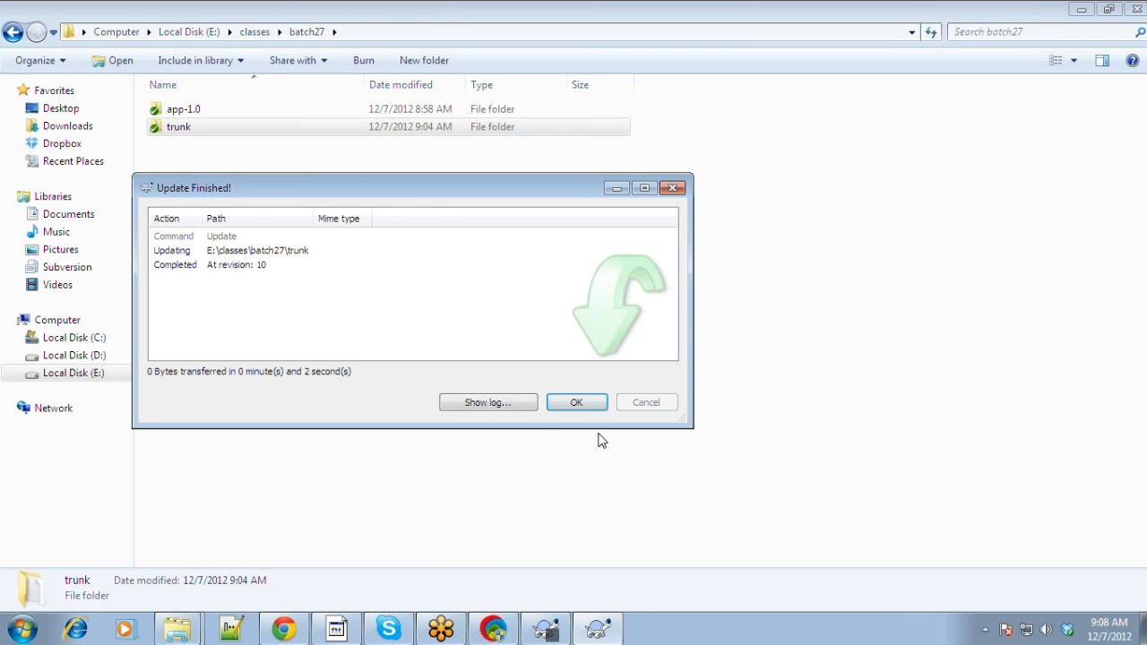
left_click(589, 407)
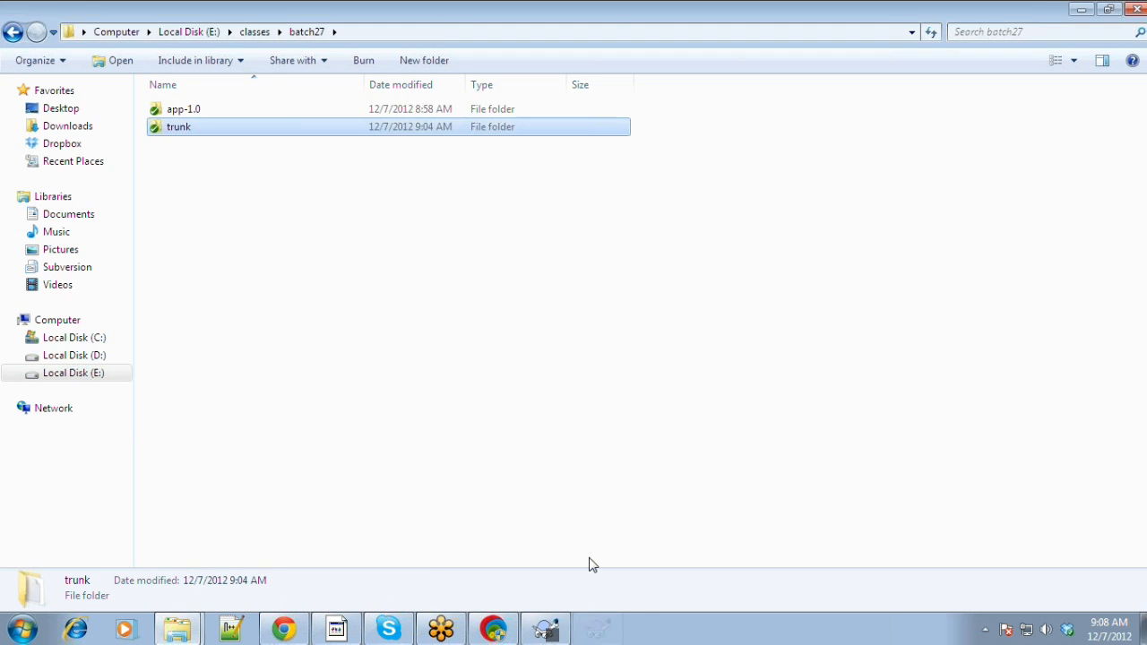
Return to the merge wizard, run the merge into trunk with the default merge options, and close the merge report
left_click(546, 629)
left_click(534, 273)
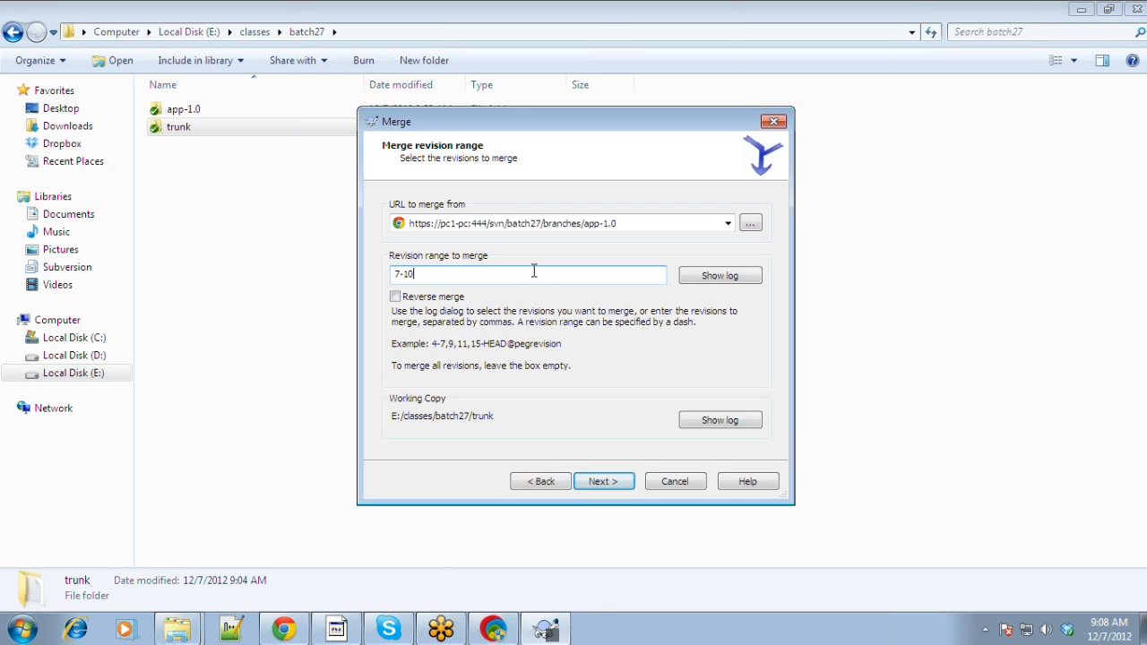
left_click(610, 486)
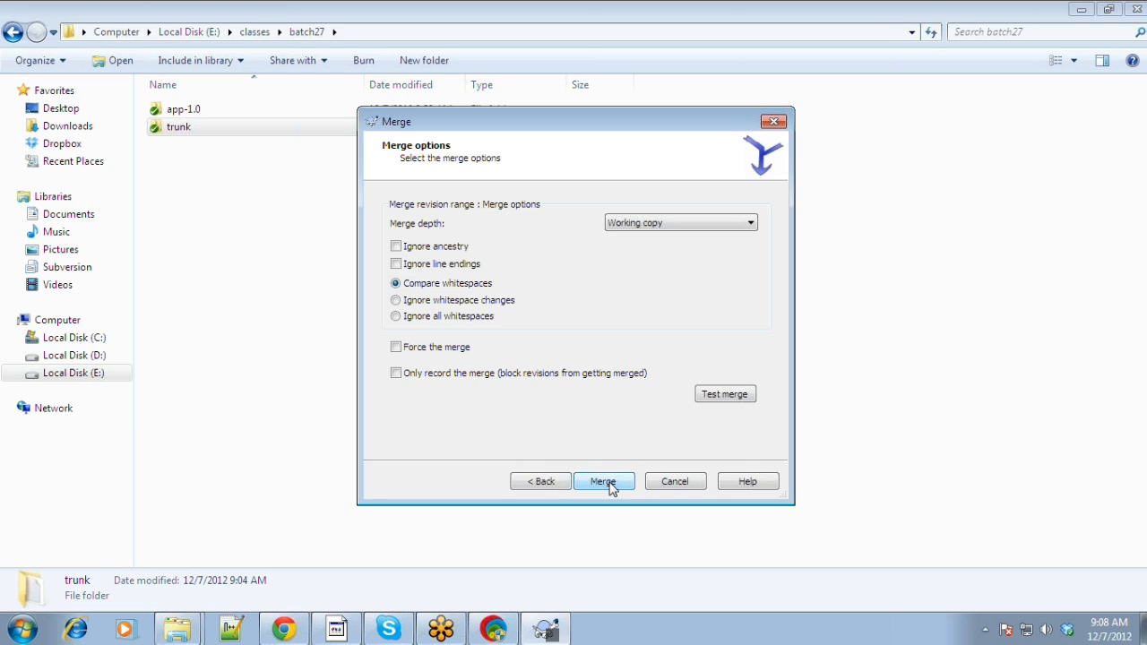
left_click(604, 484)
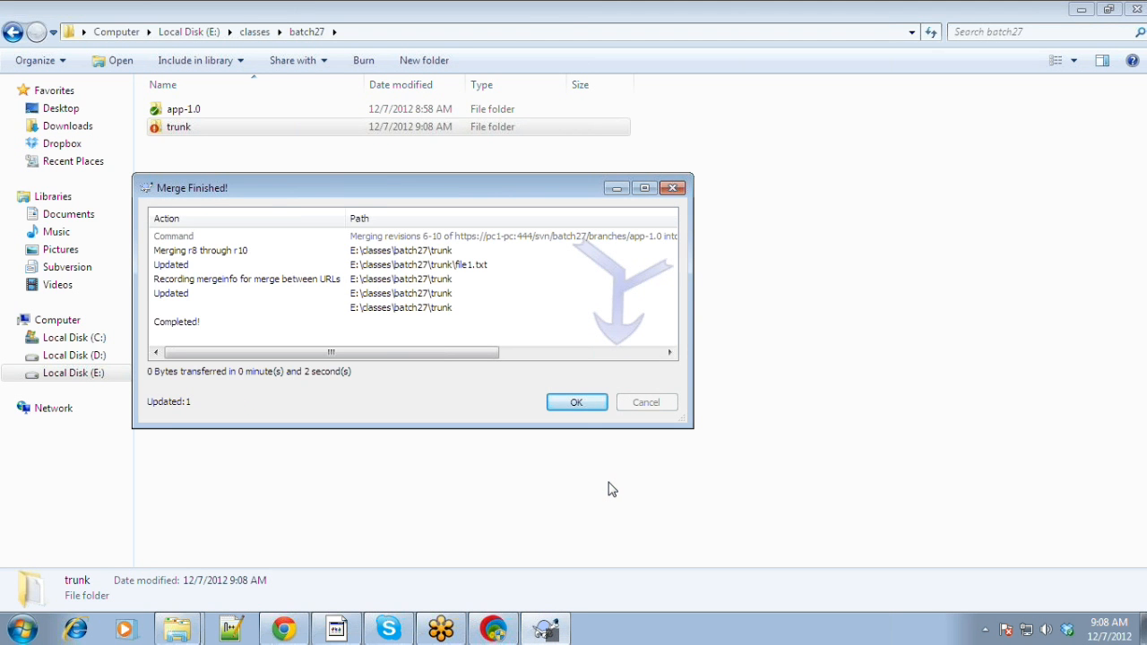
left_click(579, 404)
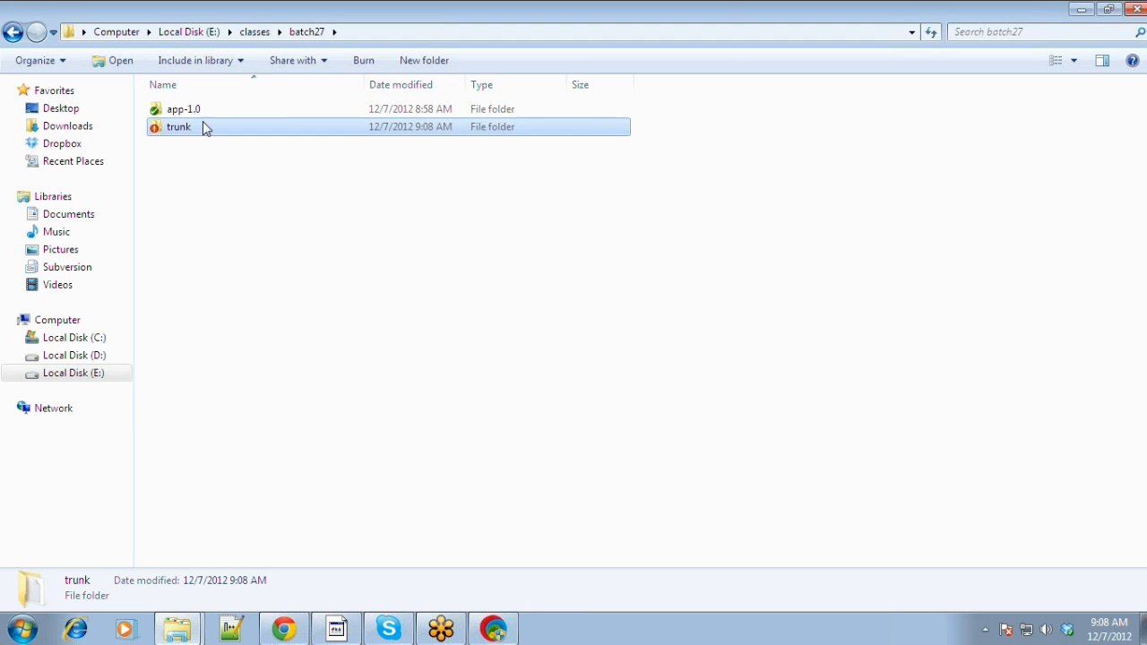
Open the trunk folder, compare file1.txt with its working base using the SVN diff, and close the comparison
double_click(173, 132)
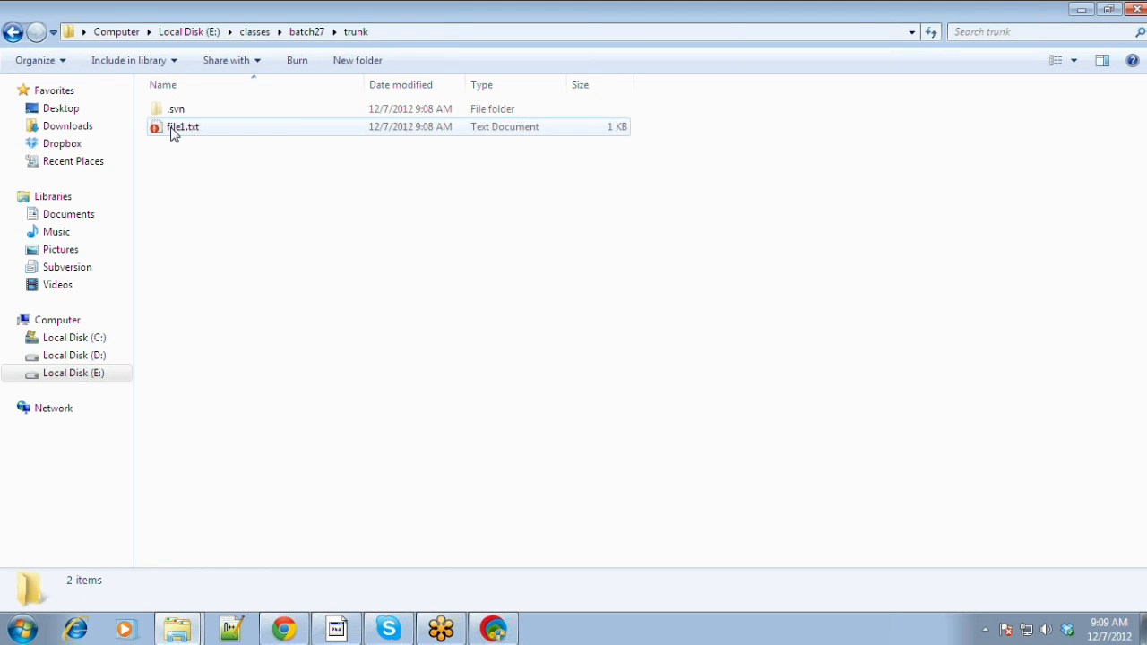
right_click(173, 132)
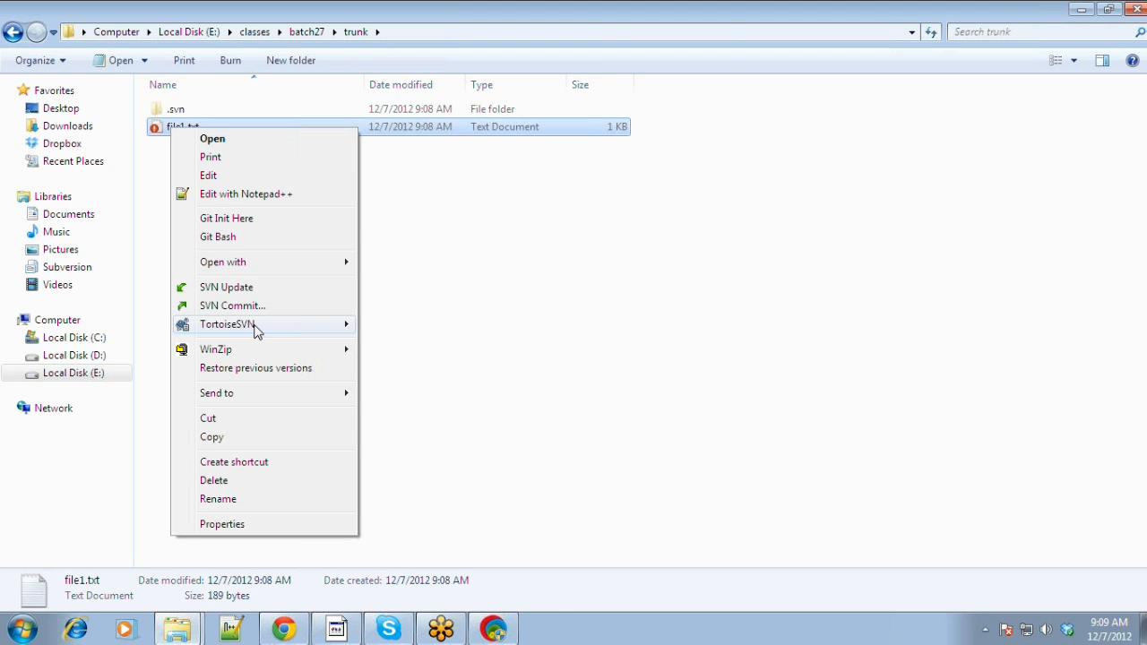
mouse_move(269, 324)
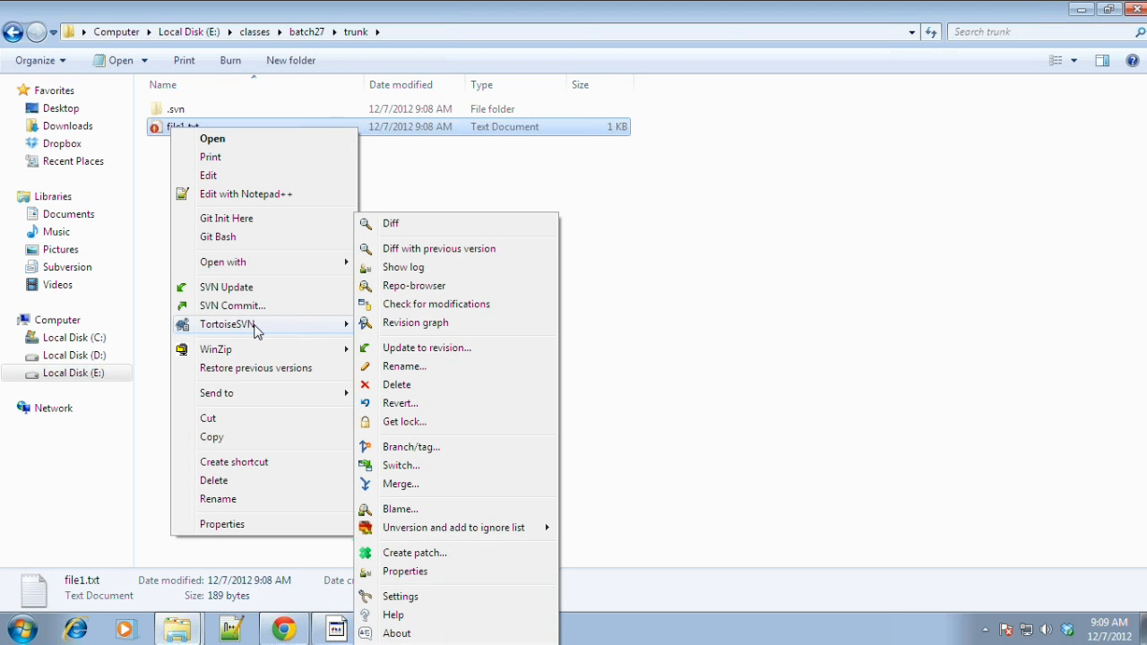
left_click(425, 225)
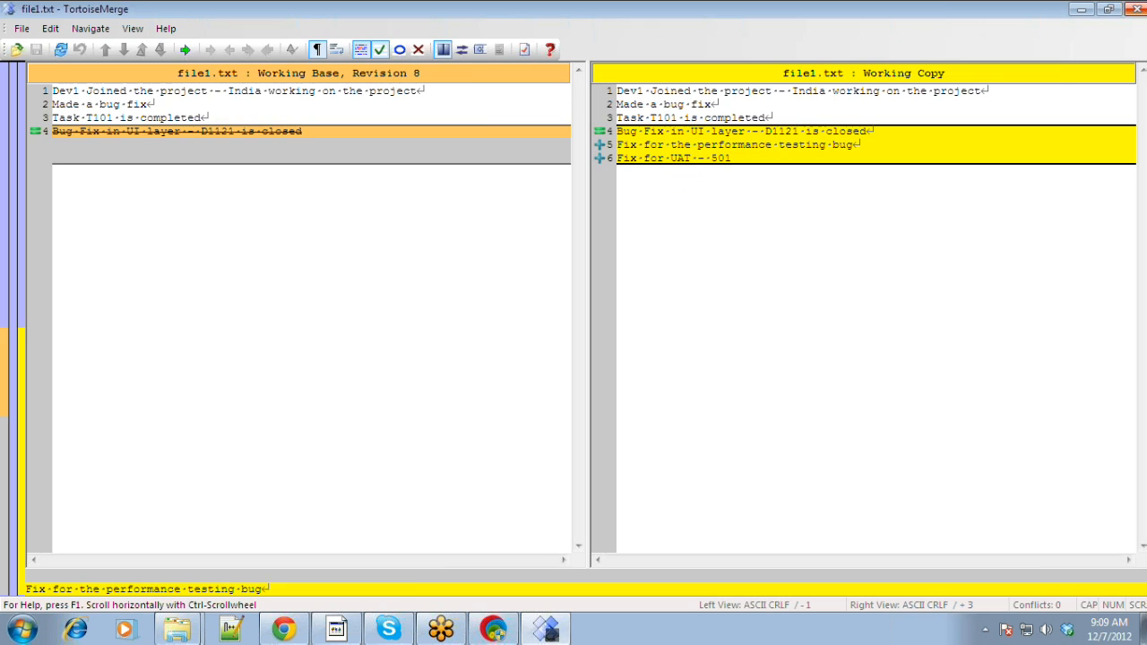
left_click(1136, 9)
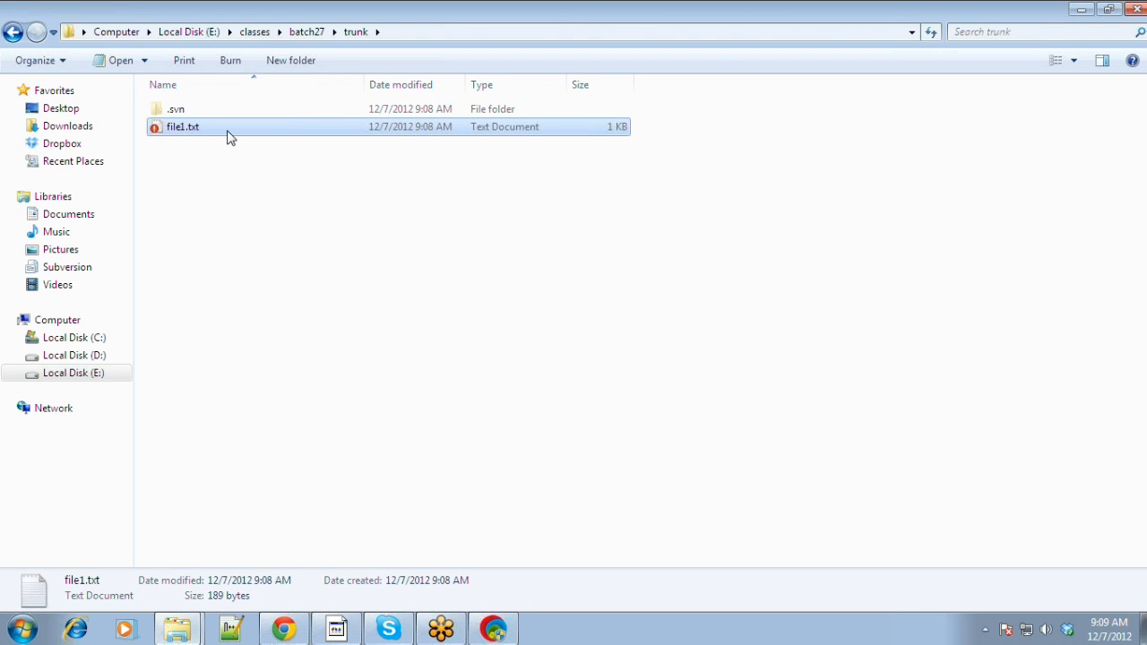
Go up to the batch27 folder and start an SVN commit of the trunk folder
left_click(299, 34)
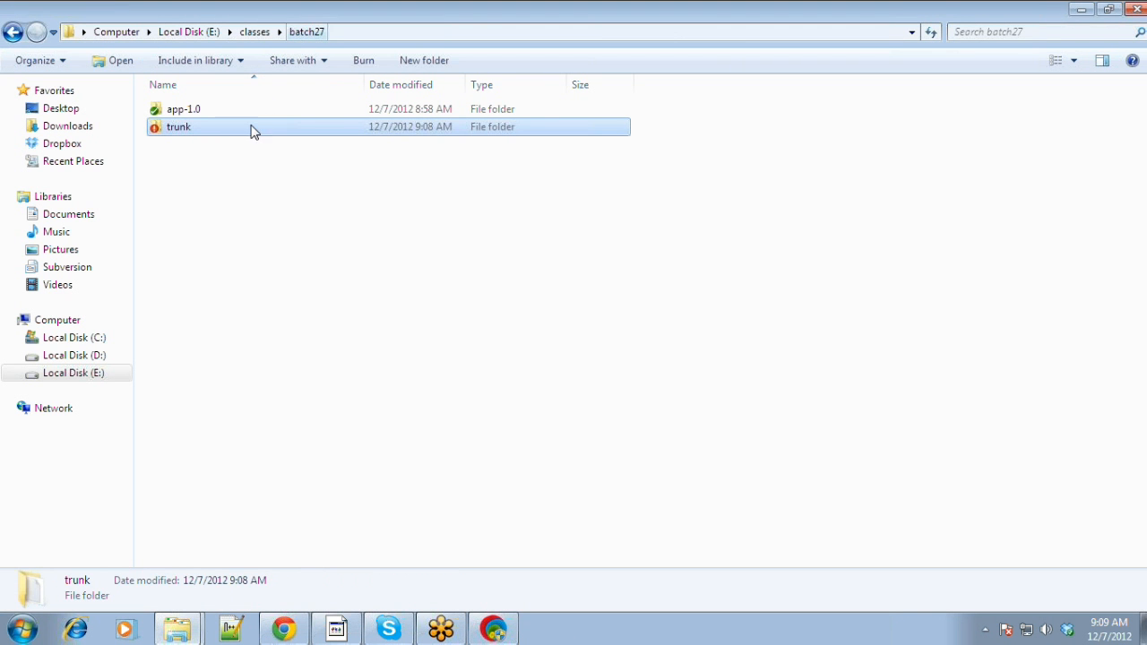
right_click(222, 134)
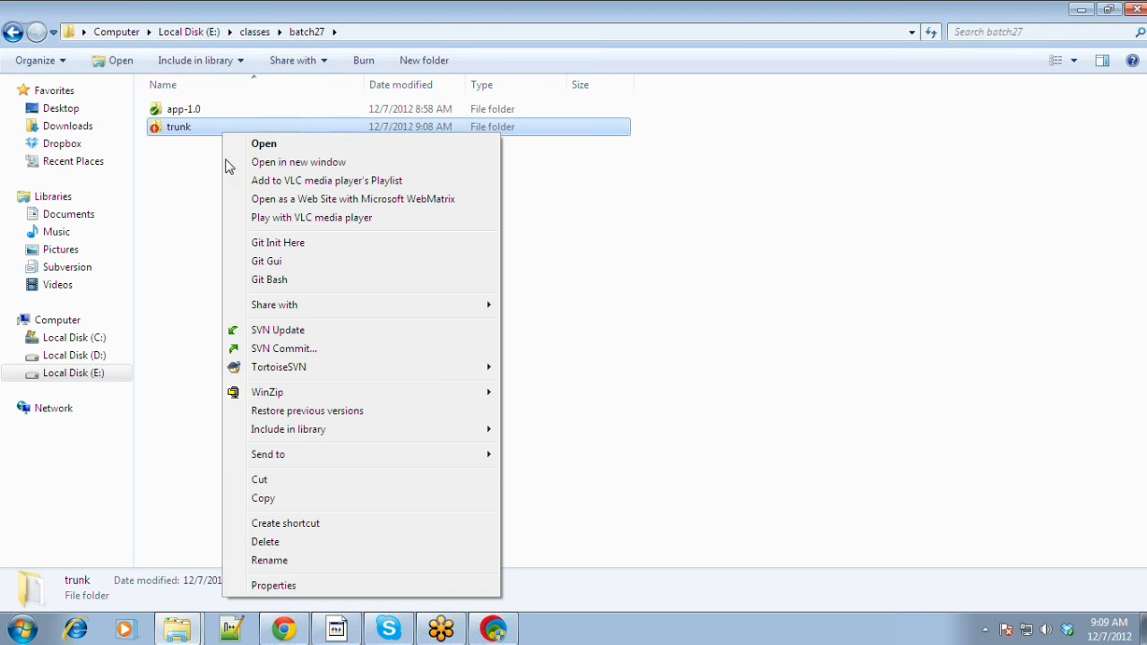
left_click(268, 351)
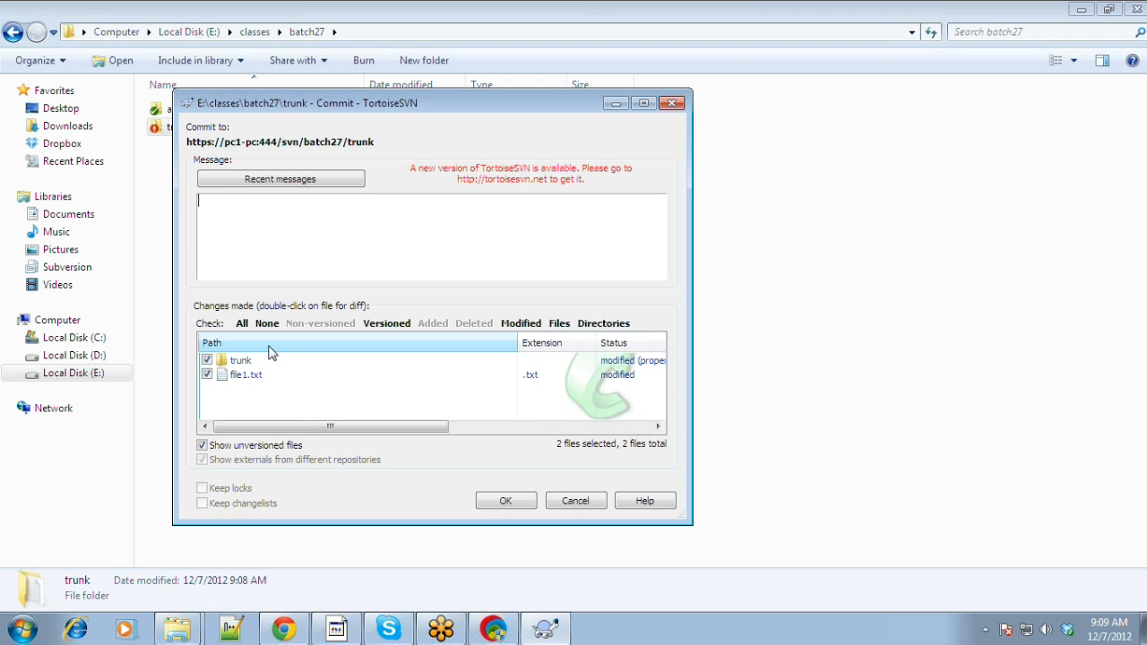
type("mak")
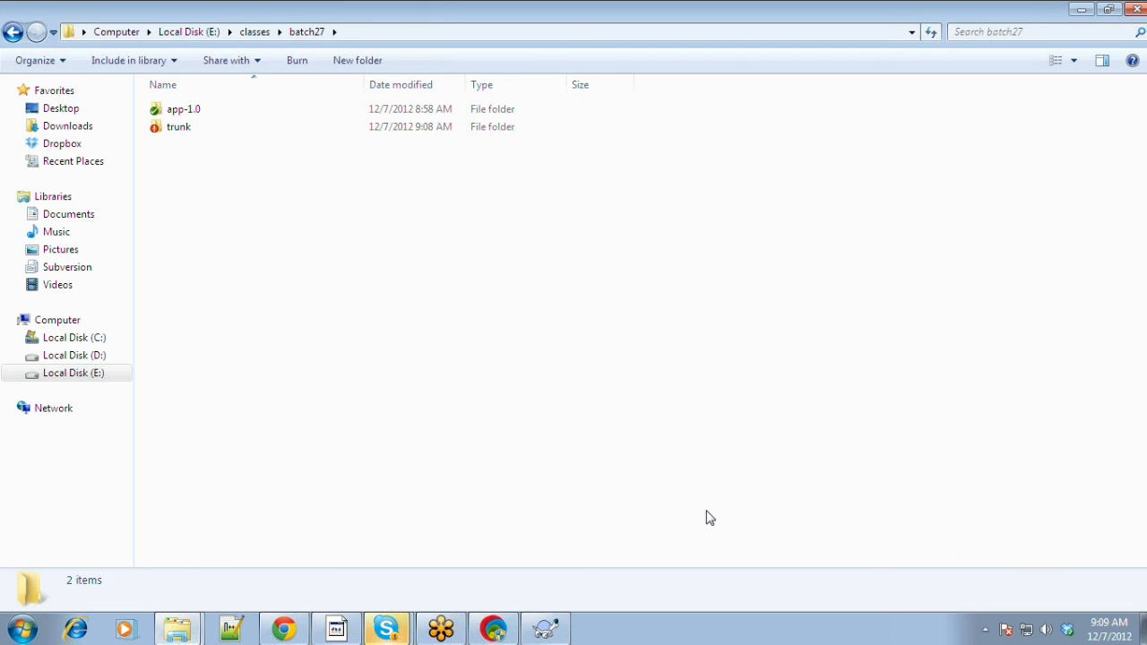
left_click(544, 627)
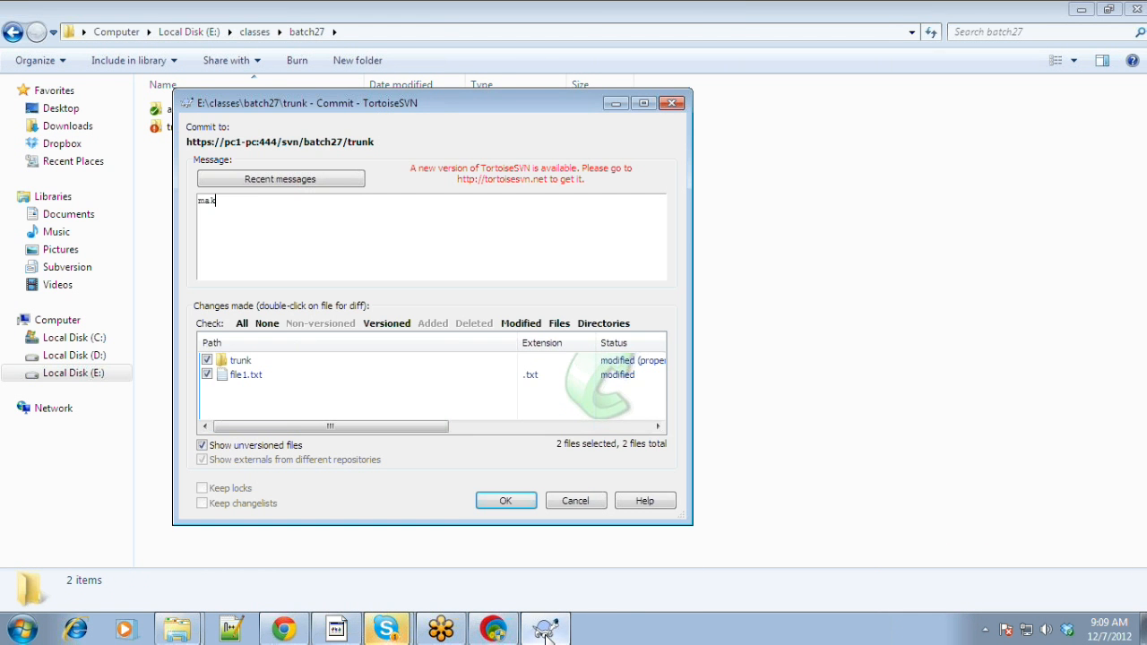
type("e changes to")
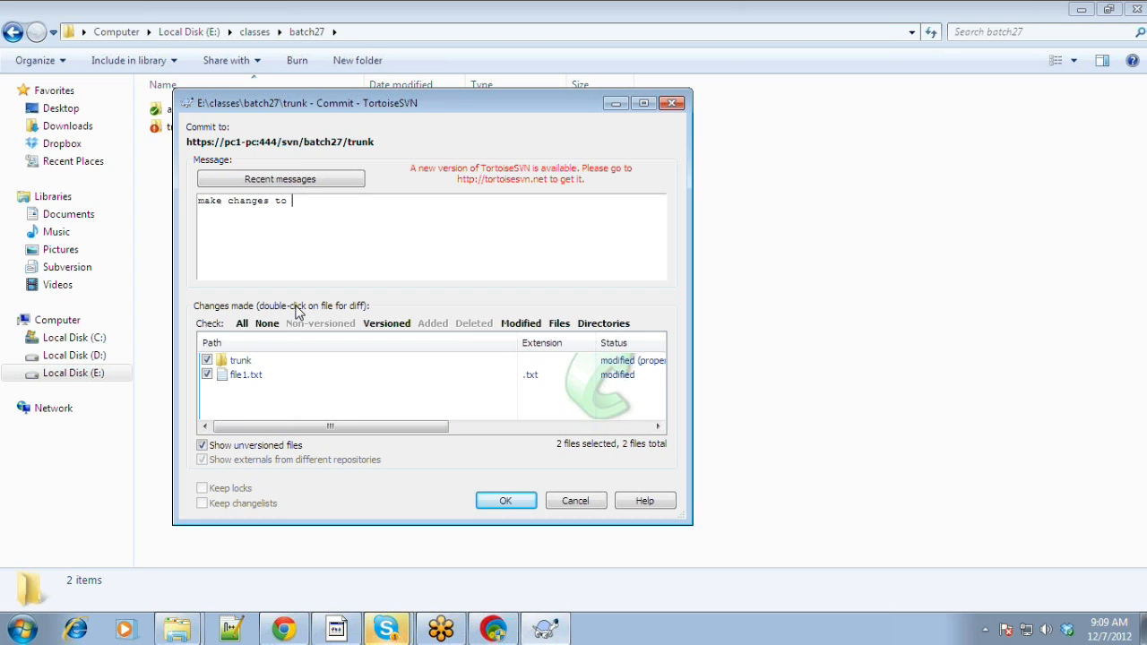
key("BackSpace")
key("BackSpace")
key("BackSpace")
key("BackSpace")
key("BackSpace")
key("BackSpace")
key("BackSpace")
key("BackSpace")
key("BackSpace")
key("BackSpace")
key("BackSpace")
key("BackSpace")
key("BackSpace")
key("BackSpace")
key("BackSpace")
key("BackSpace")
Commit the trunk changes with the message "done the merge from revisions 7-10 and committed them to repository" and close the commit report
type("done th")
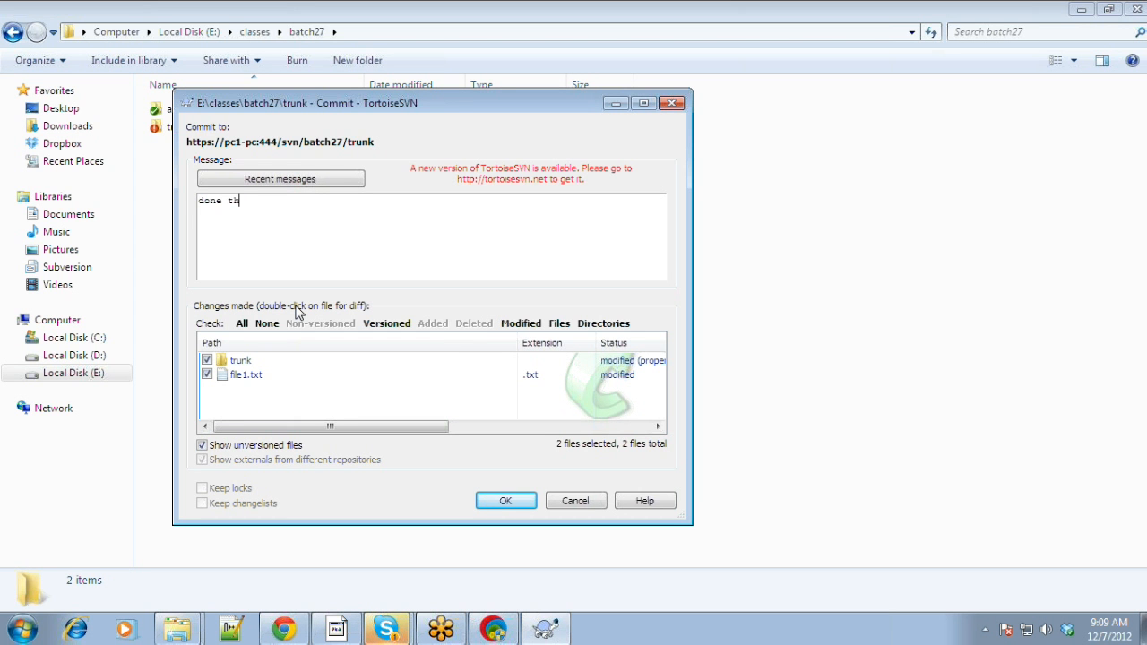
type("e merge from revisions ")
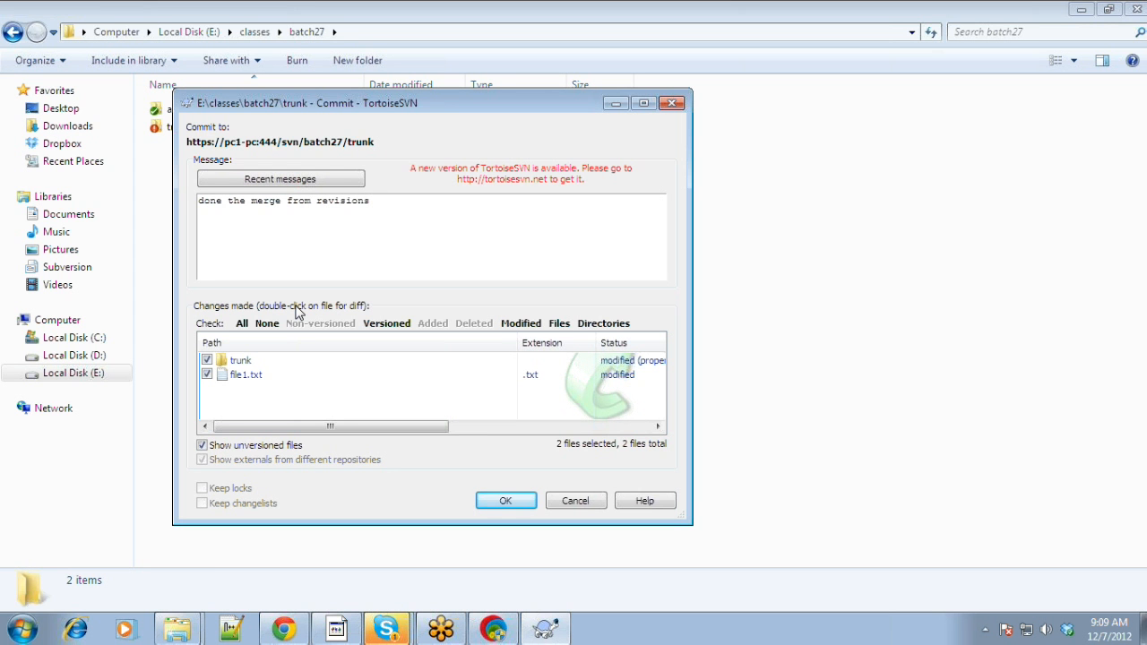
type("7-10 and commitsed them to reposot")
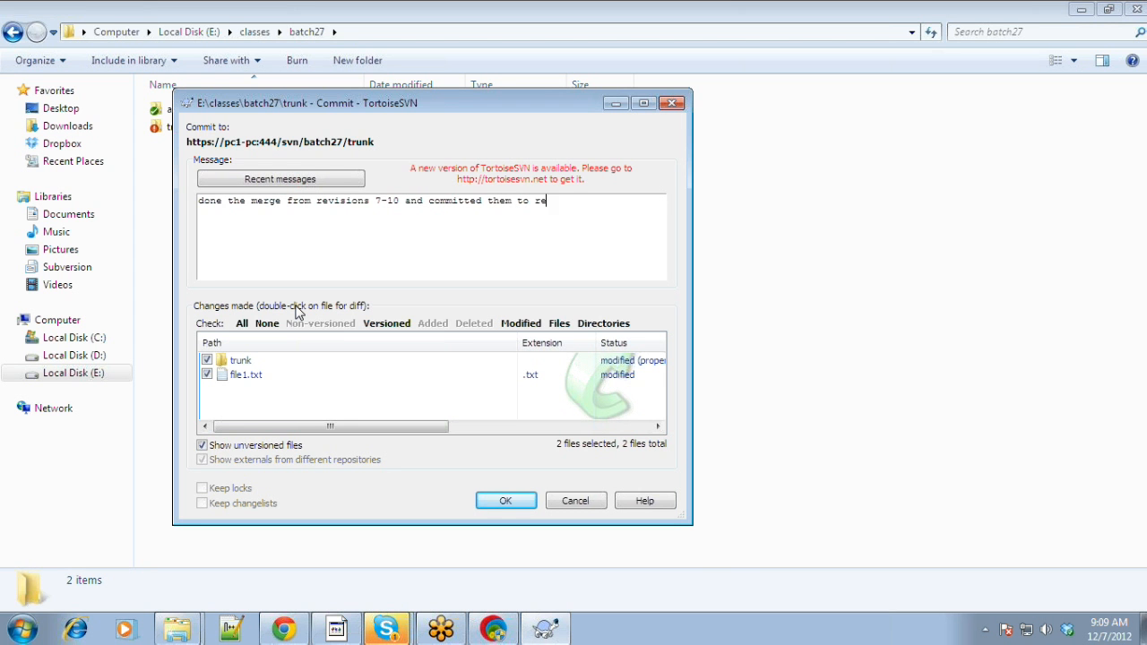
key("BackSpace")
key("BackSpace")
type("itory")
key("Delete")
type("i")
left_click(489, 501)
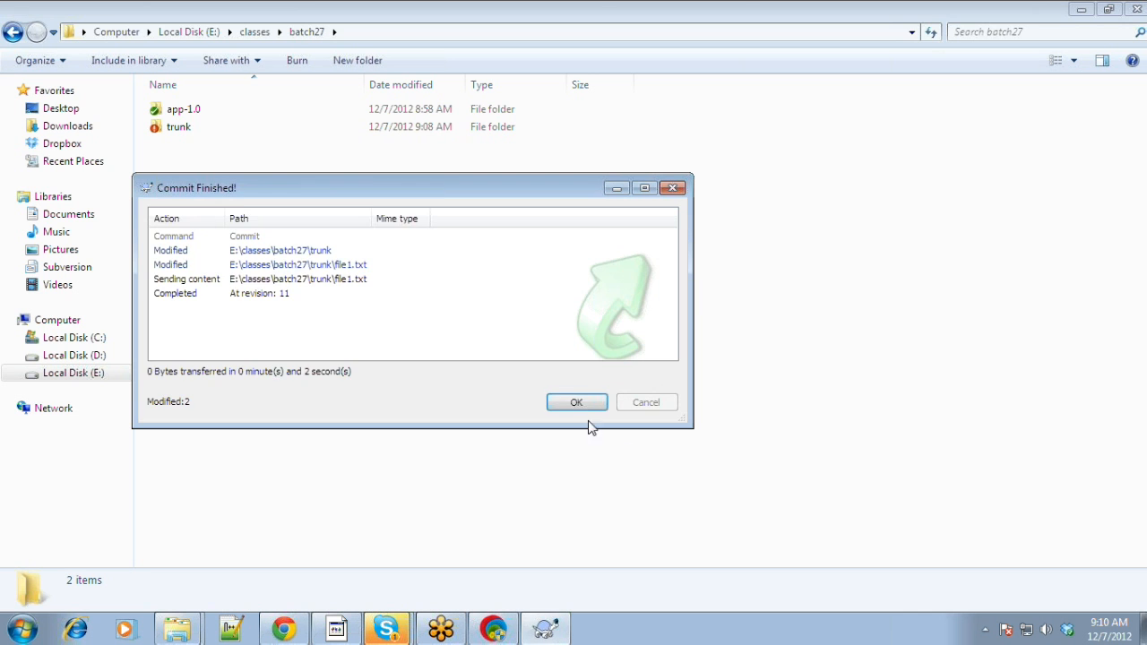
left_click(578, 404)
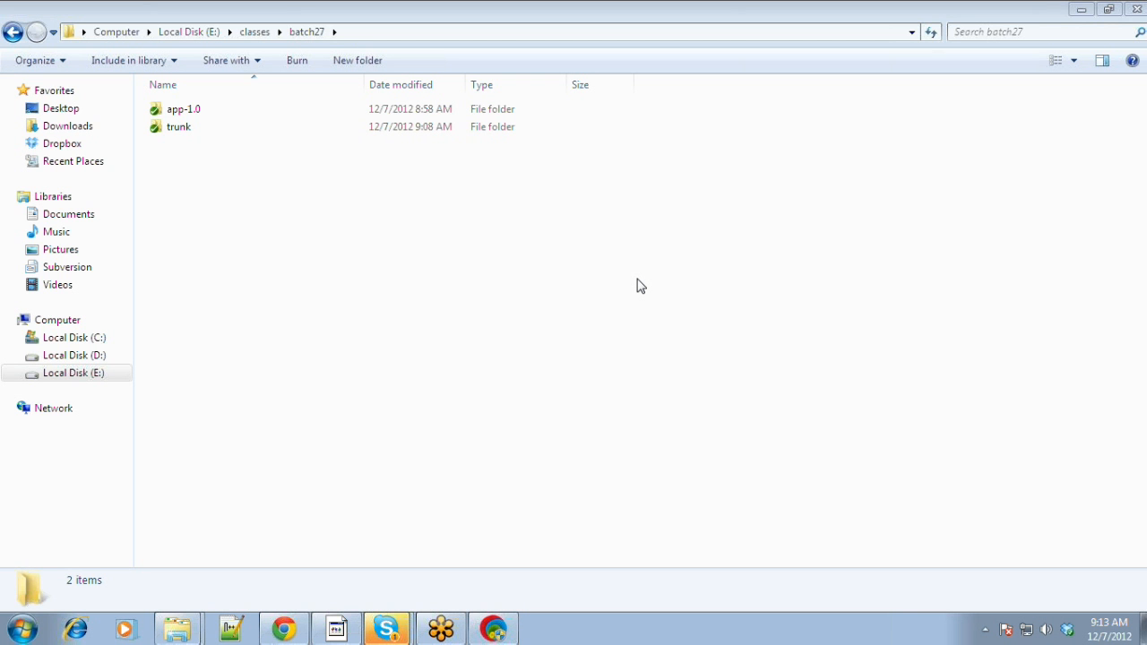
Open the trunk folder, run an SVN update inside it, and close the update report
double_click(184, 130)
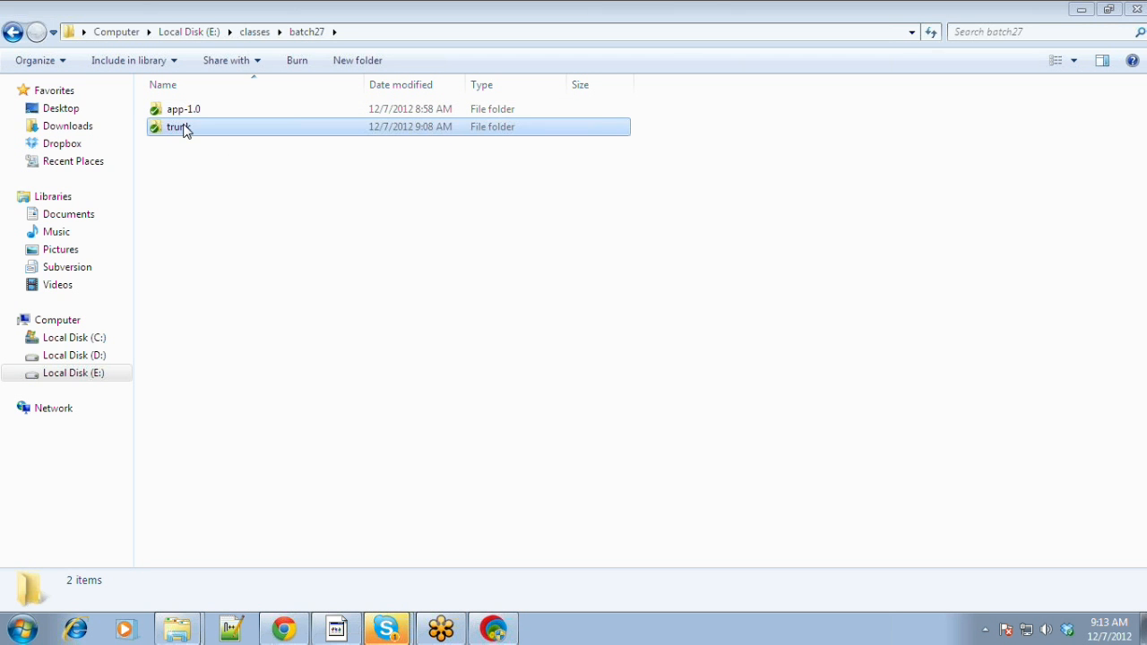
right_click(230, 196)
left_click(287, 460)
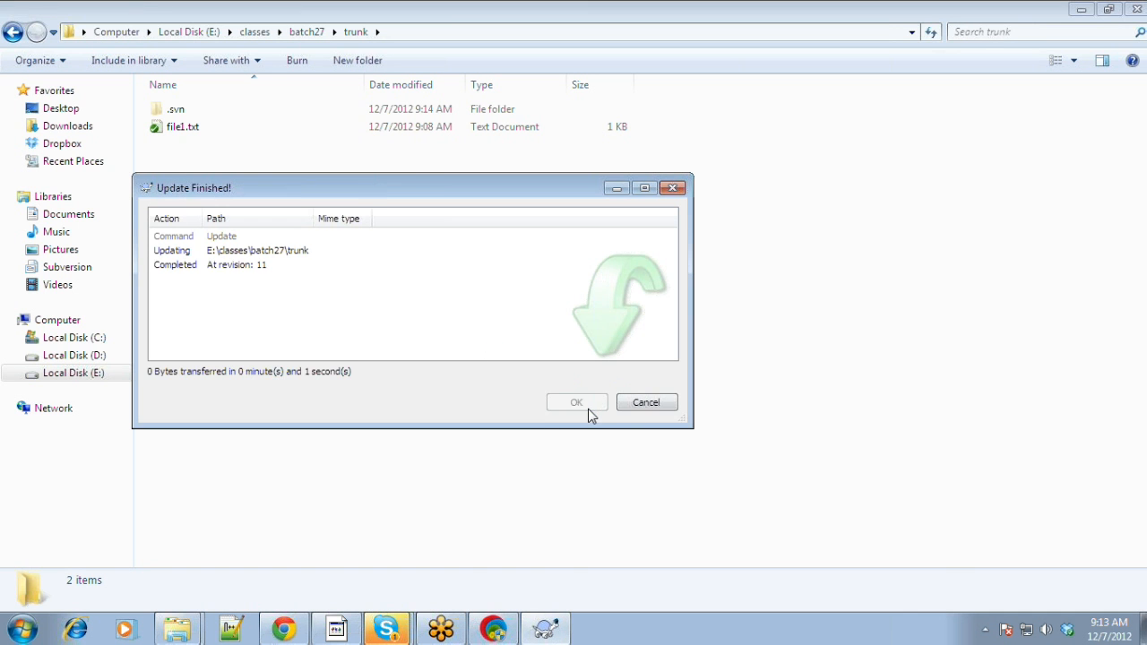
left_click(589, 410)
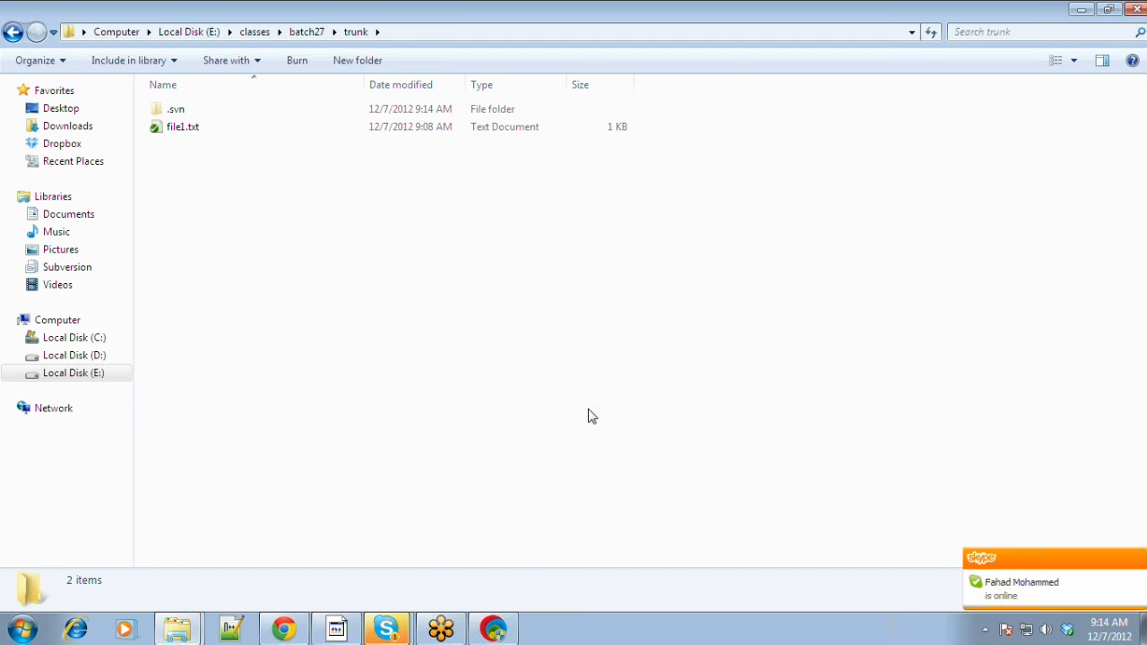
Append the line "a new feature for V1.1 Development" to trunk's file1.txt in Notepad++, save it and close the editor
right_click(172, 133)
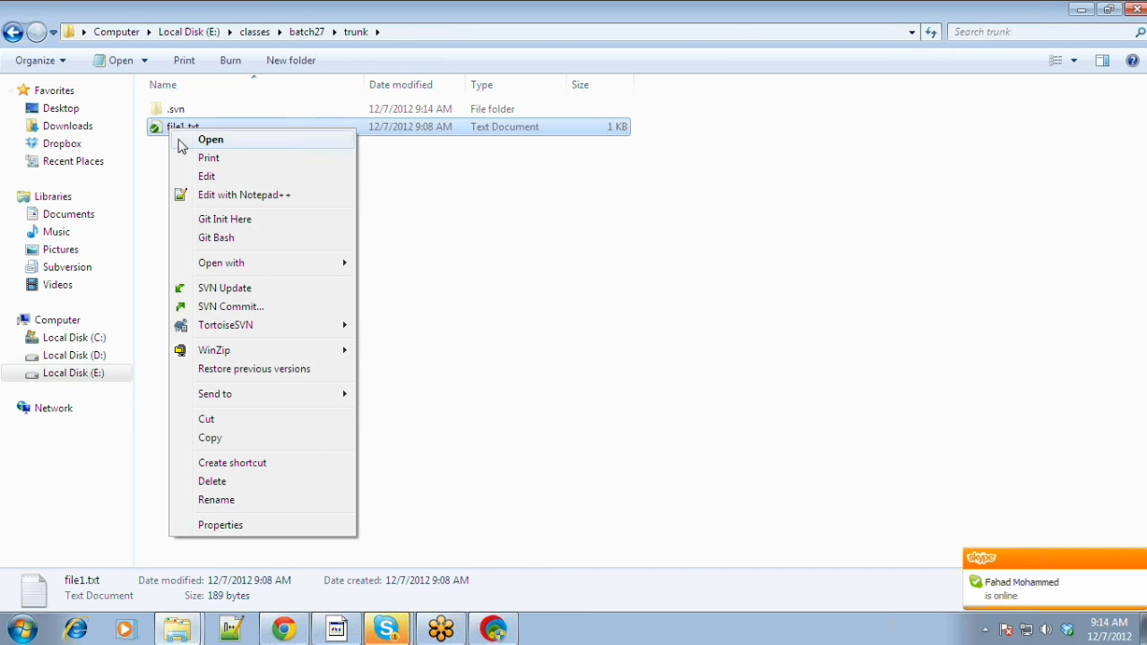
left_click(211, 196)
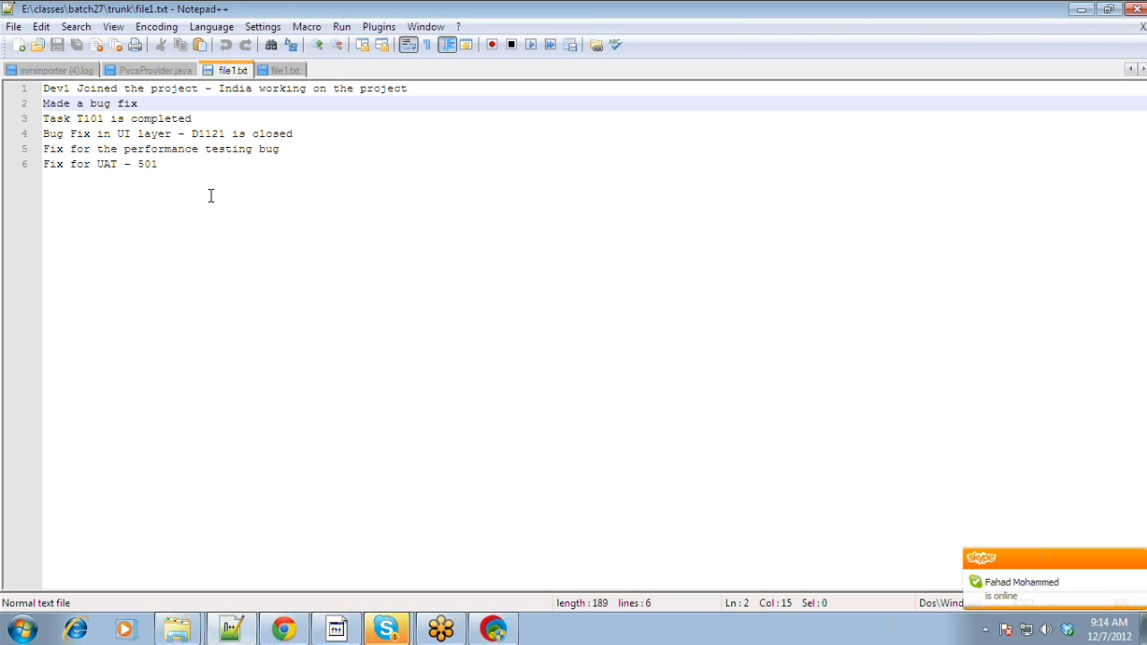
left_click(190, 166)
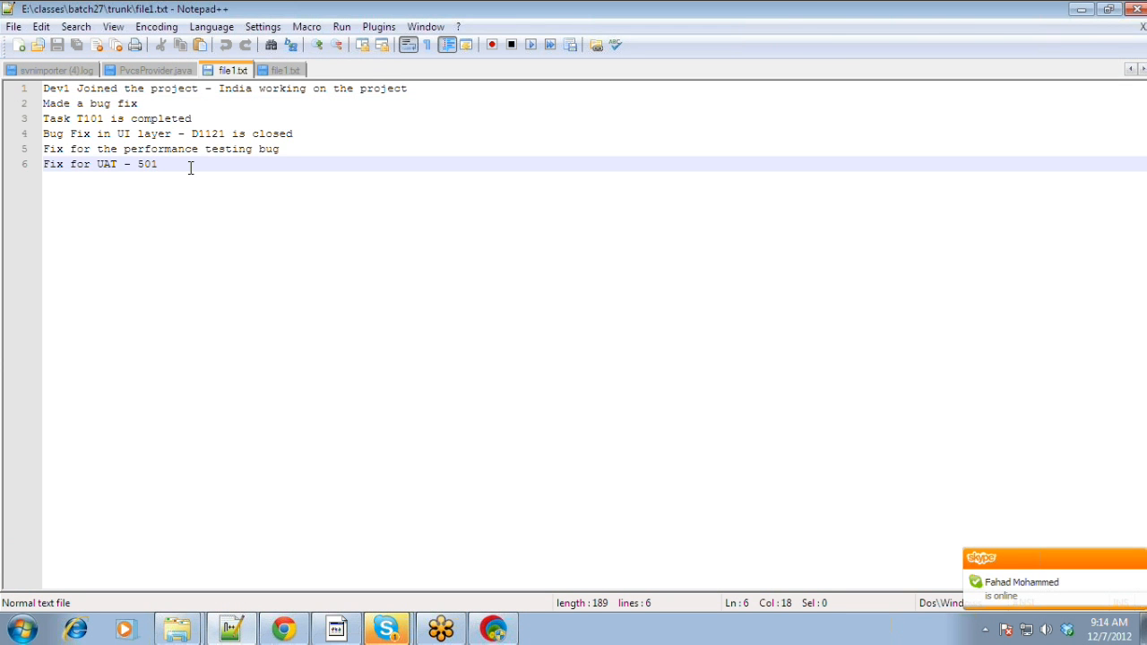
key("Return")
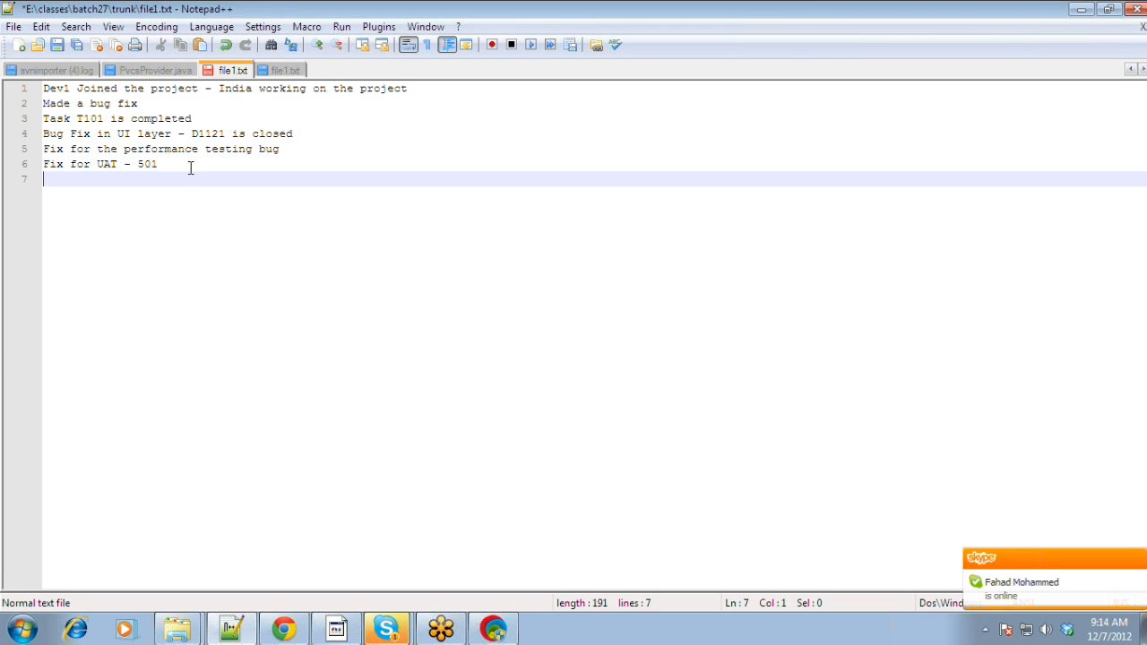
type("a new ")
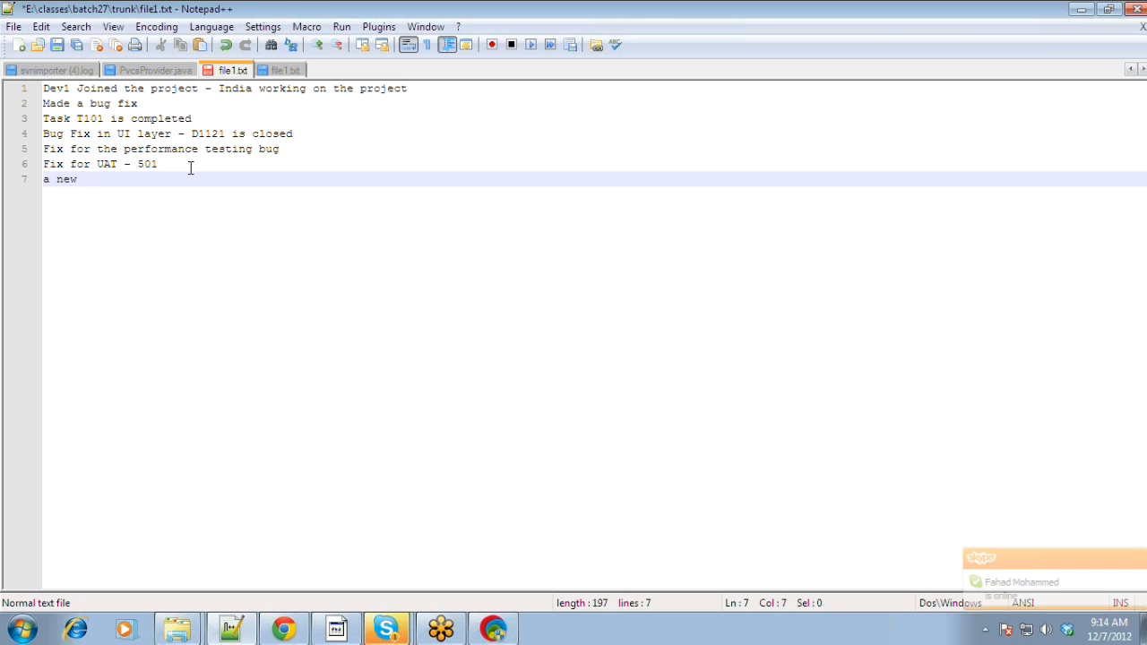
type("feature for ")
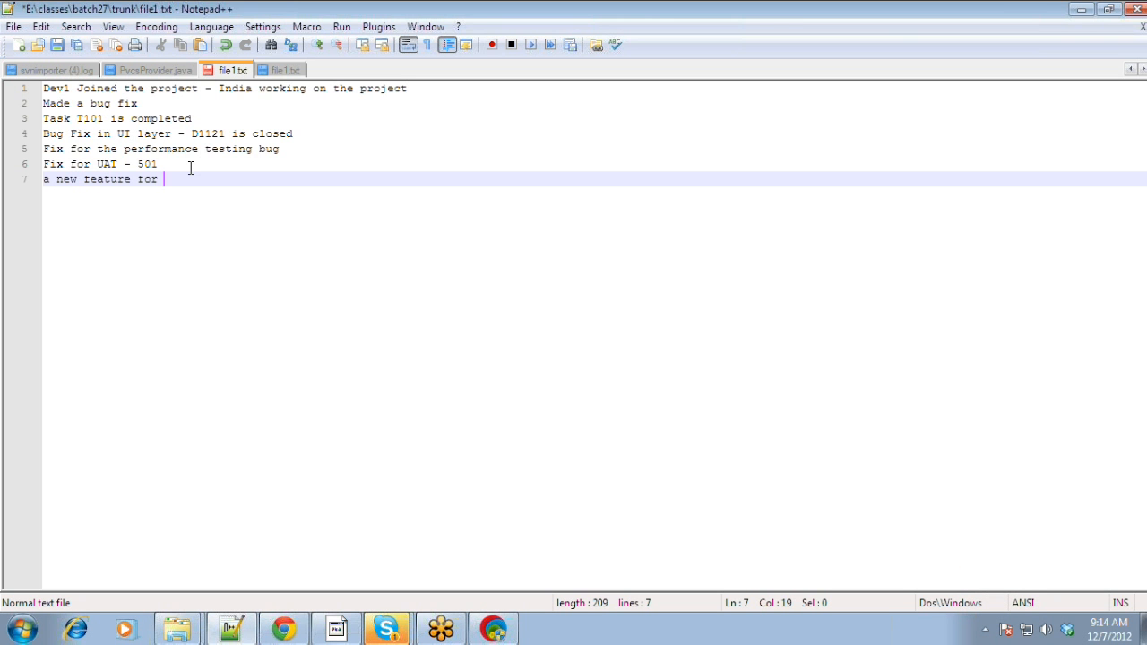
type("V1.1 Development")
key("ctrl+s")
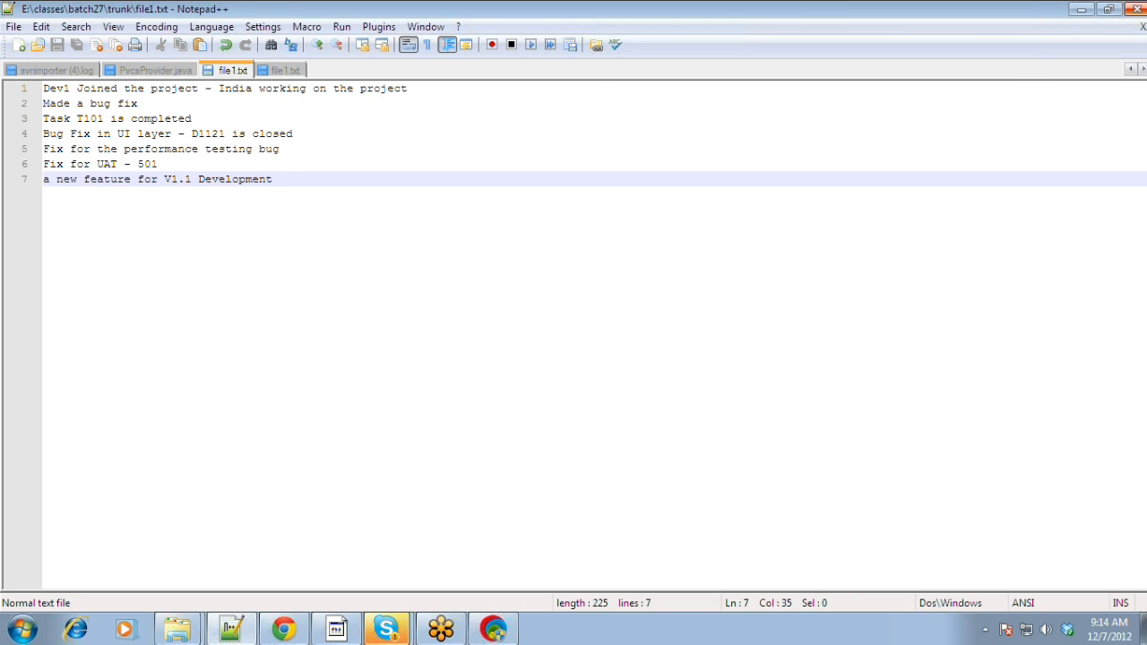
left_click(1136, 9)
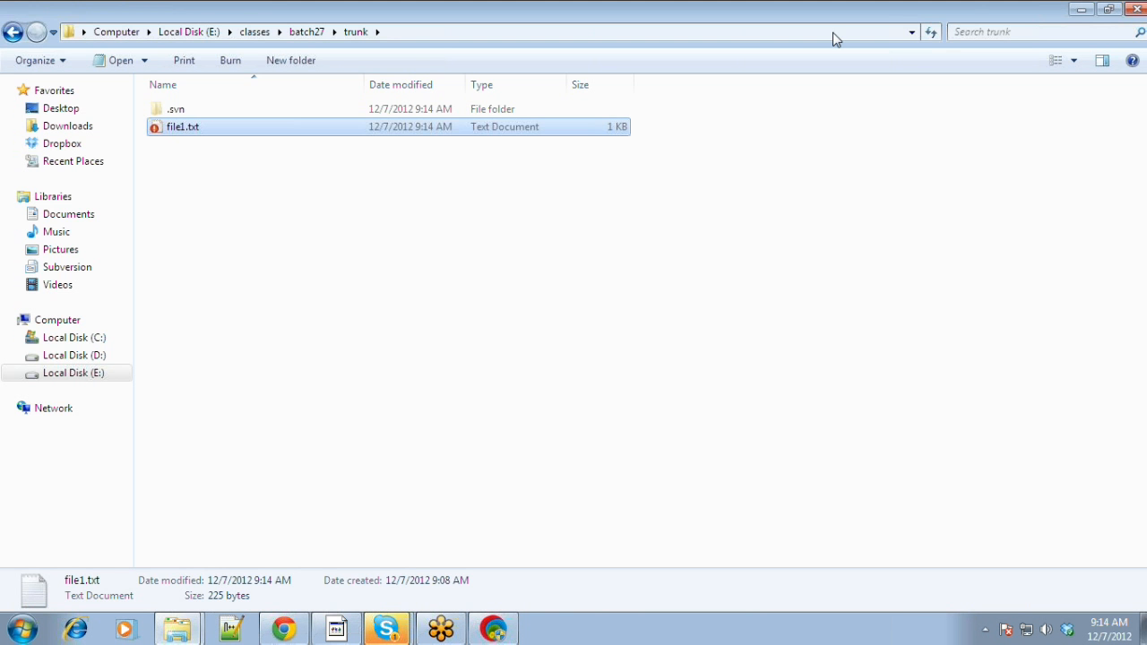
Commit trunk's file1.txt with the message "Made a change in trunk for v1.1 and commit it." and close the commit report
right_click(296, 130)
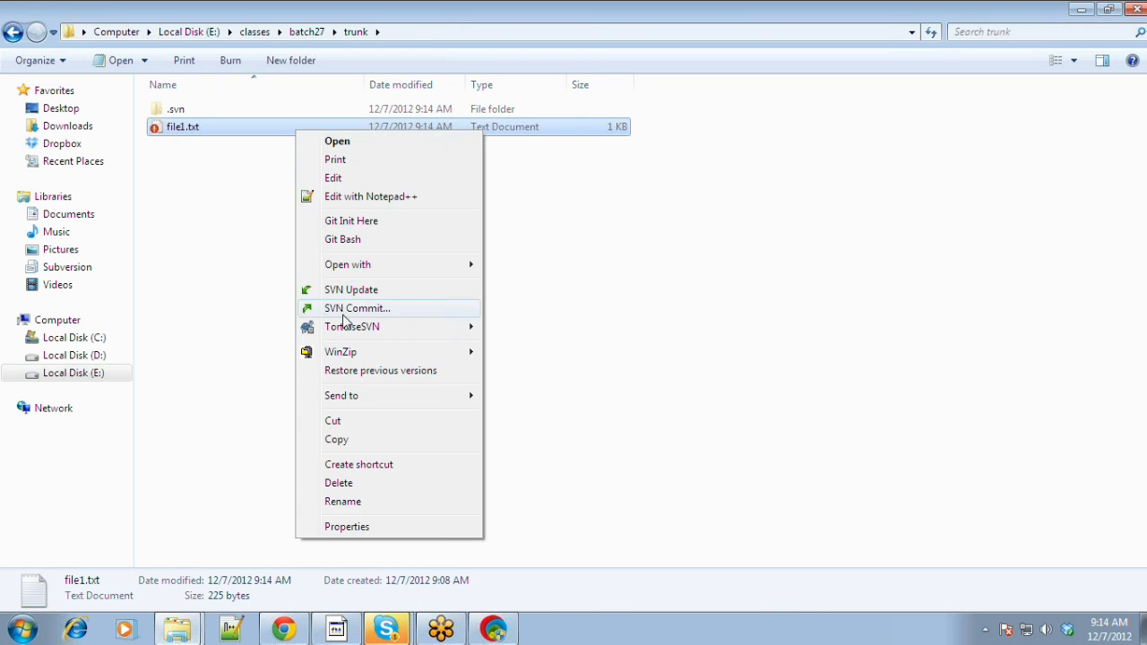
left_click(344, 315)
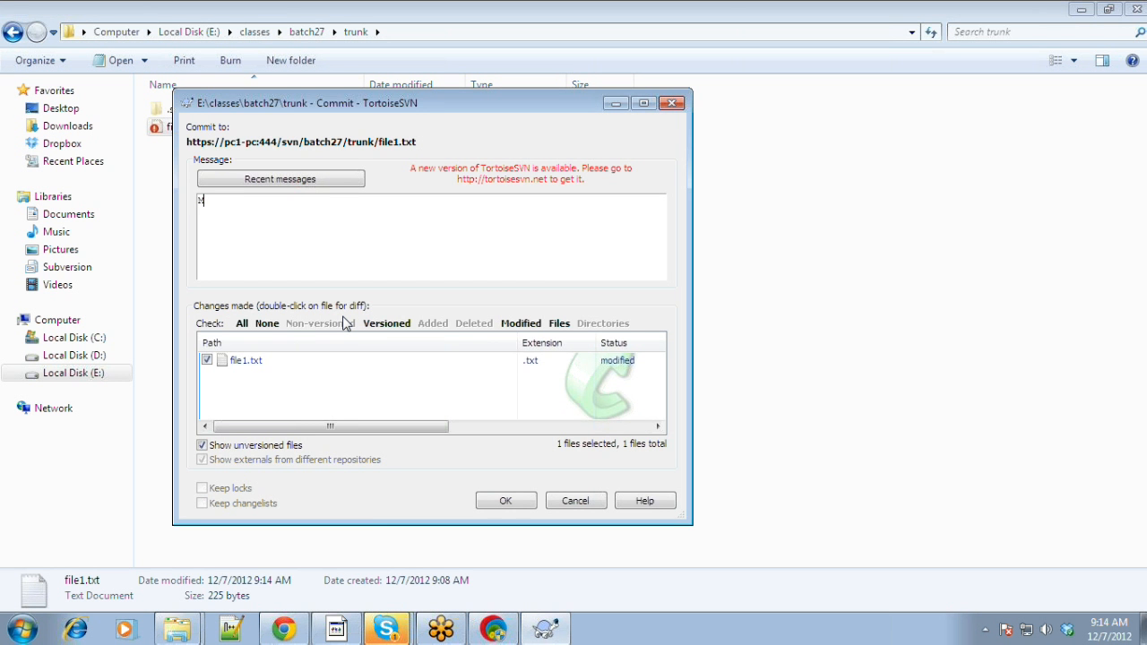
type("Made a change in trunk and c")
key("BackSpace")
key("BackSpace")
key("BackSpace")
key("BackSpace")
key("BackSpace")
type("for v1.1 and commit ")
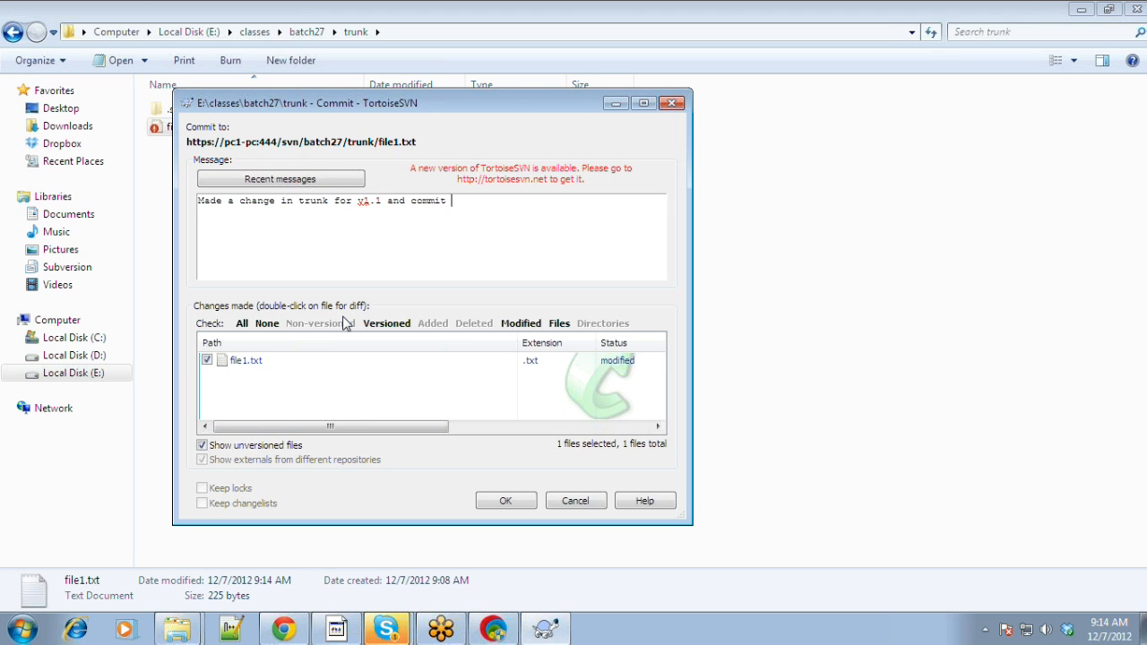
type("it.")
left_click(520, 499)
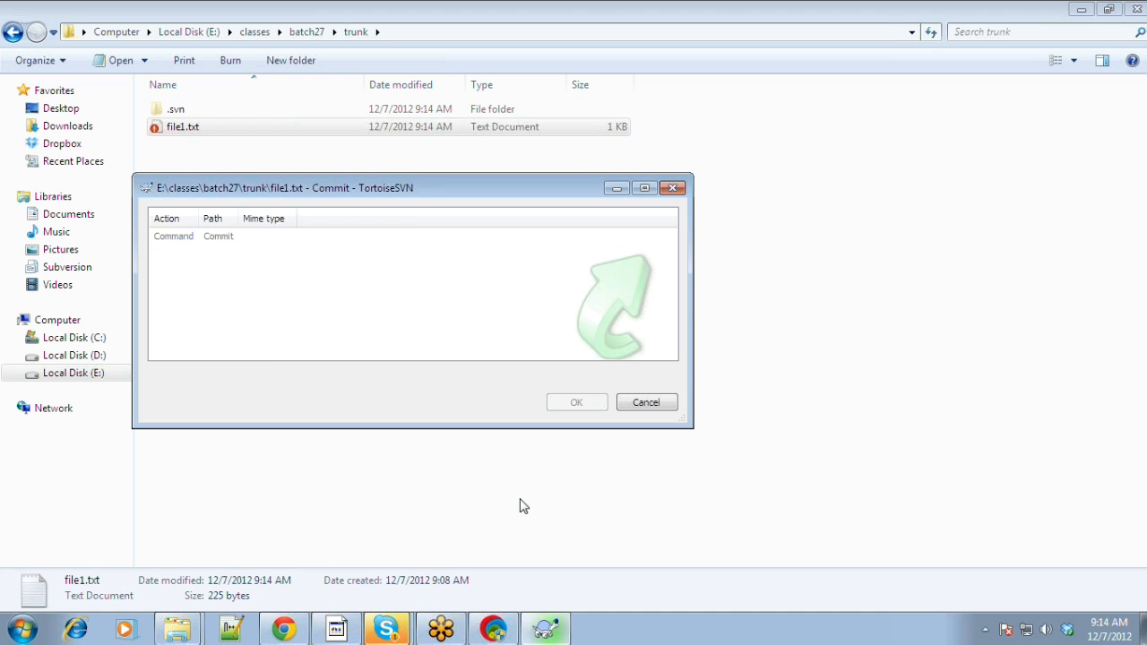
left_click(578, 403)
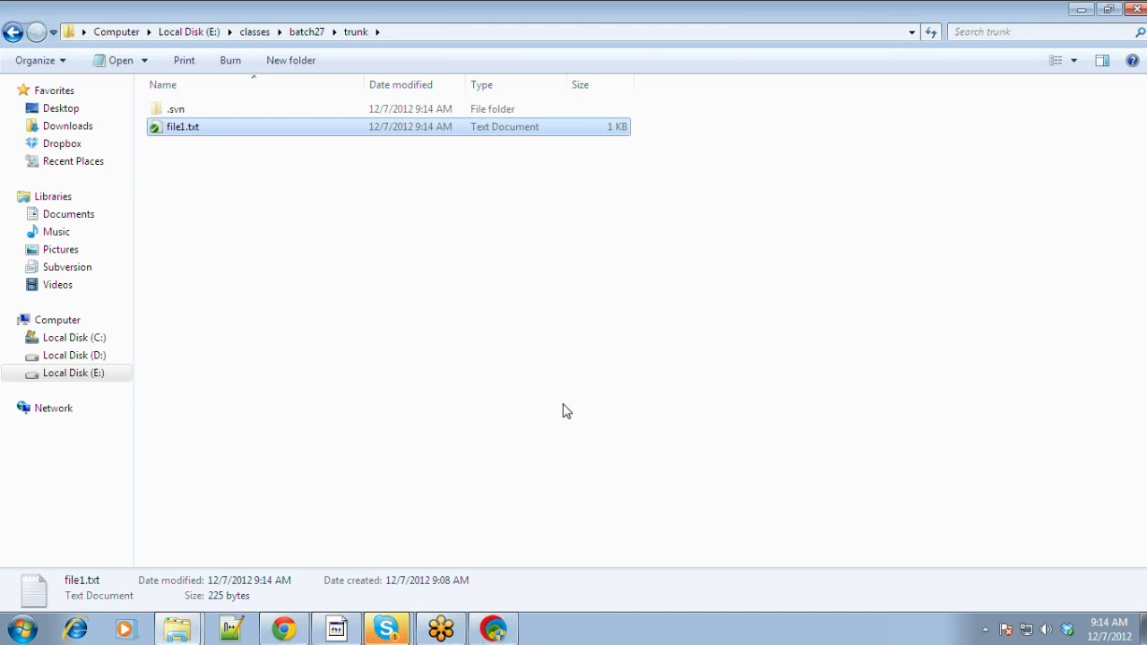
Open the app-1.0 folder in batch27, run an SVN update inside it, and close the update report
left_click(305, 32)
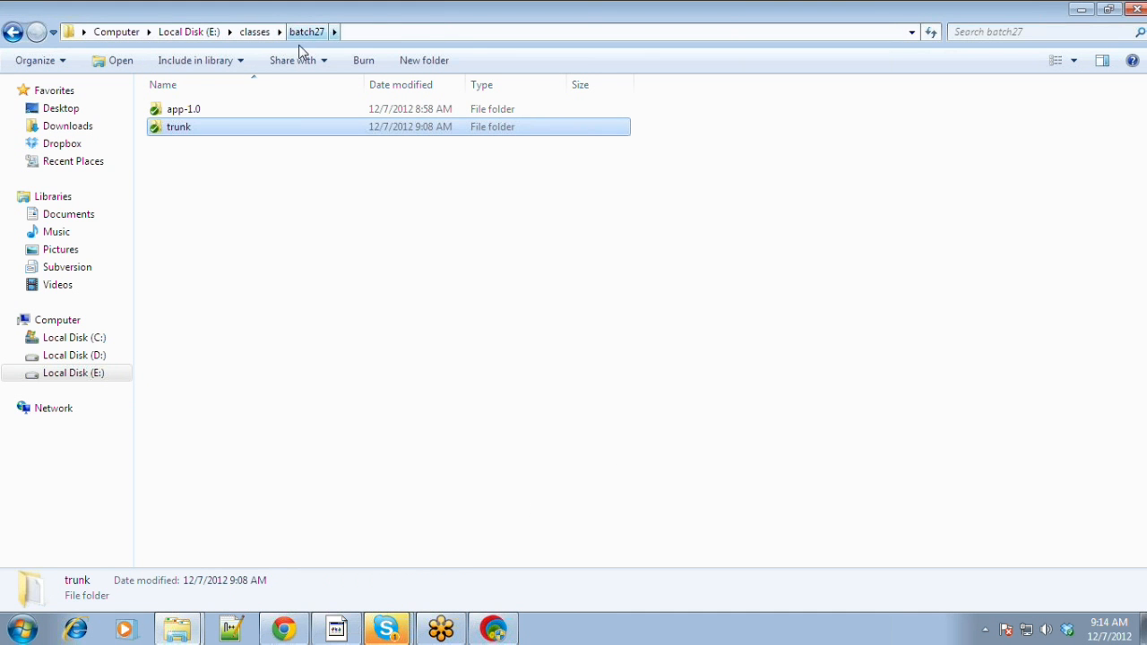
double_click(218, 112)
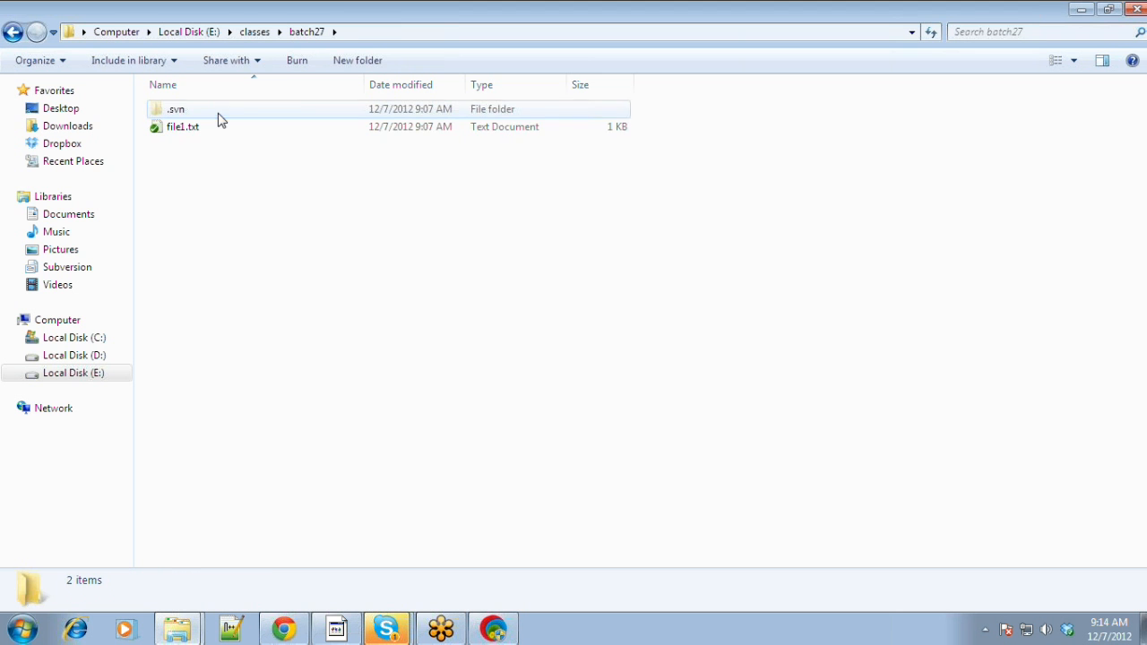
right_click(220, 176)
right_click(170, 128)
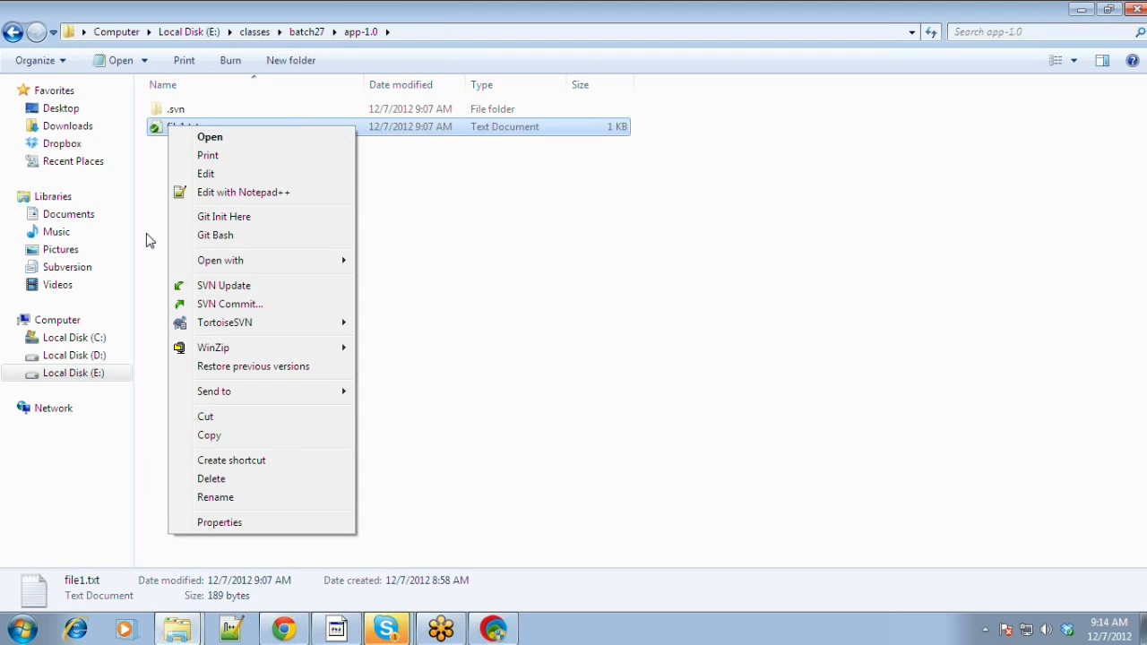
left_click(143, 242)
right_click(148, 243)
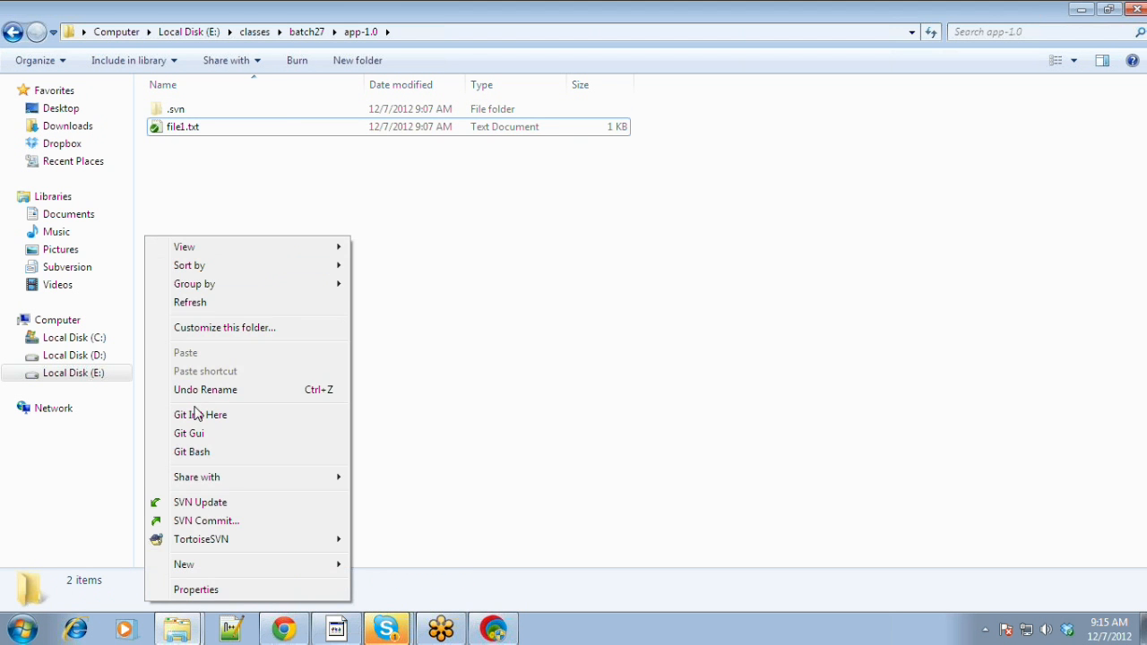
left_click(195, 502)
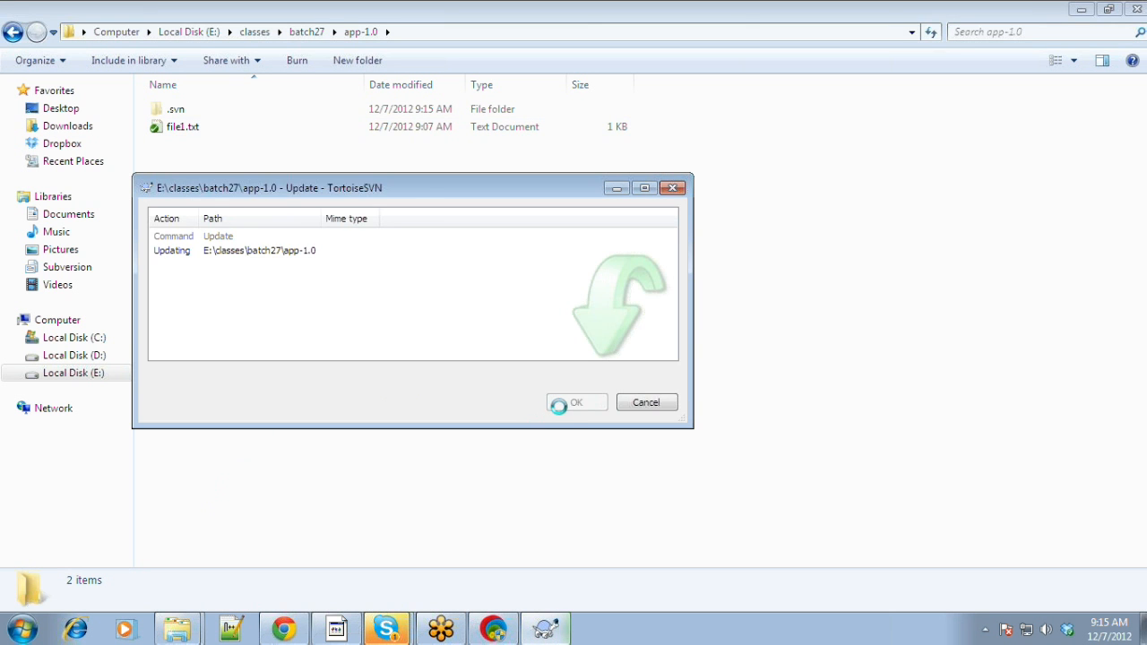
left_click(574, 403)
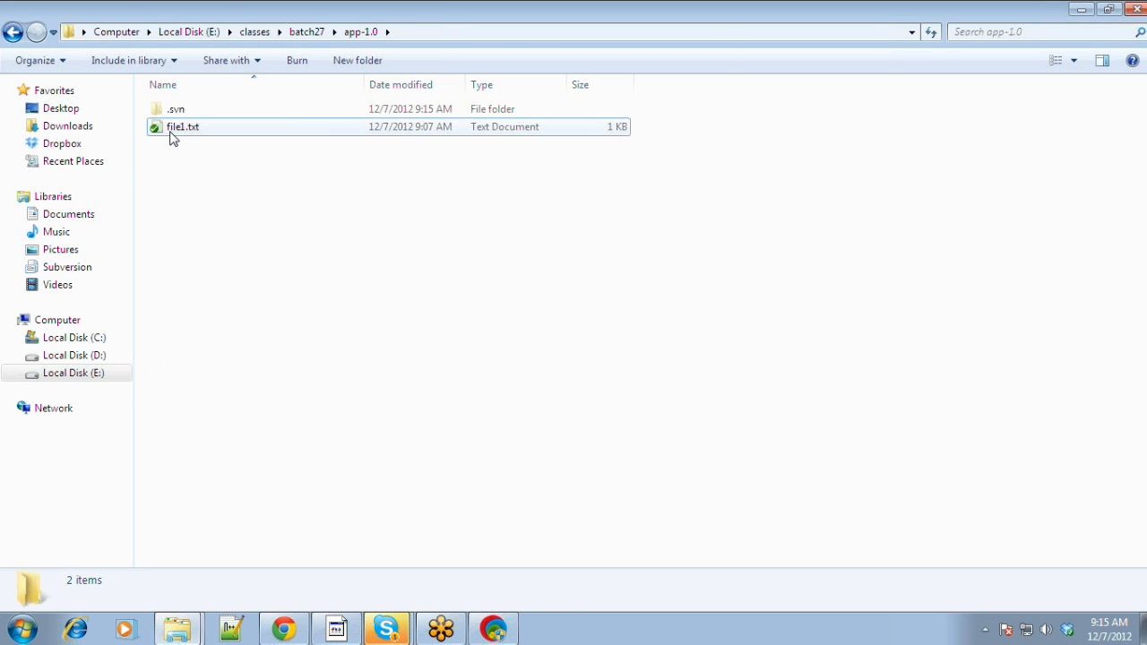
Append the line "Fix for UAT - 502 done in the branch" to app-1.0's file1.txt in Notepad++, save it and close the editor
right_click(173, 131)
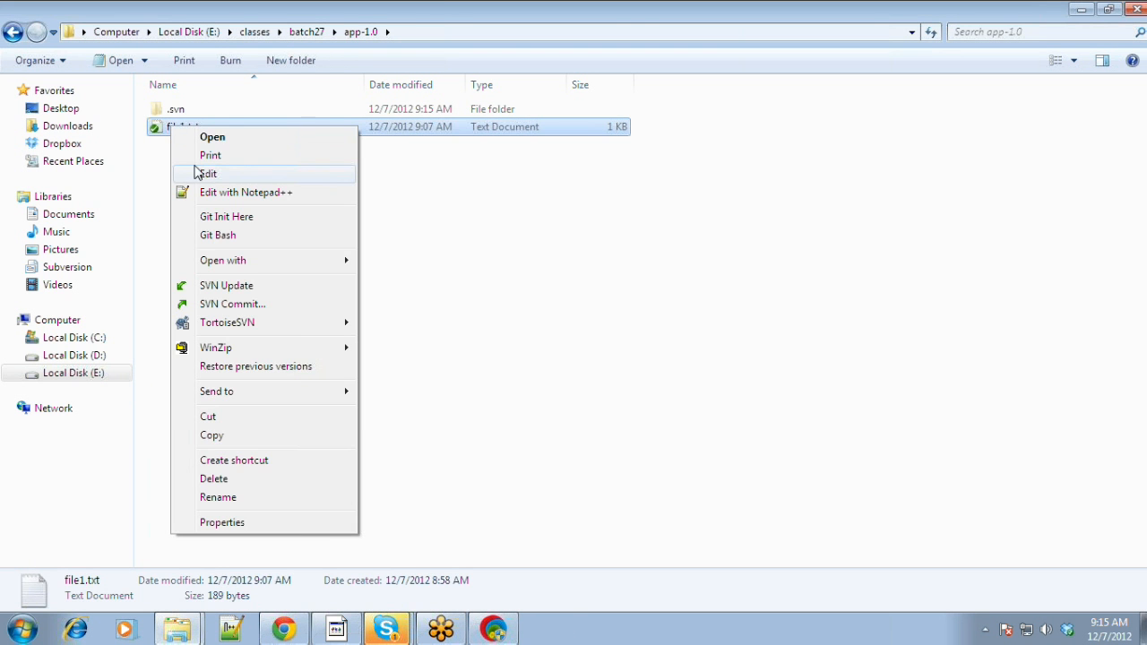
left_click(204, 193)
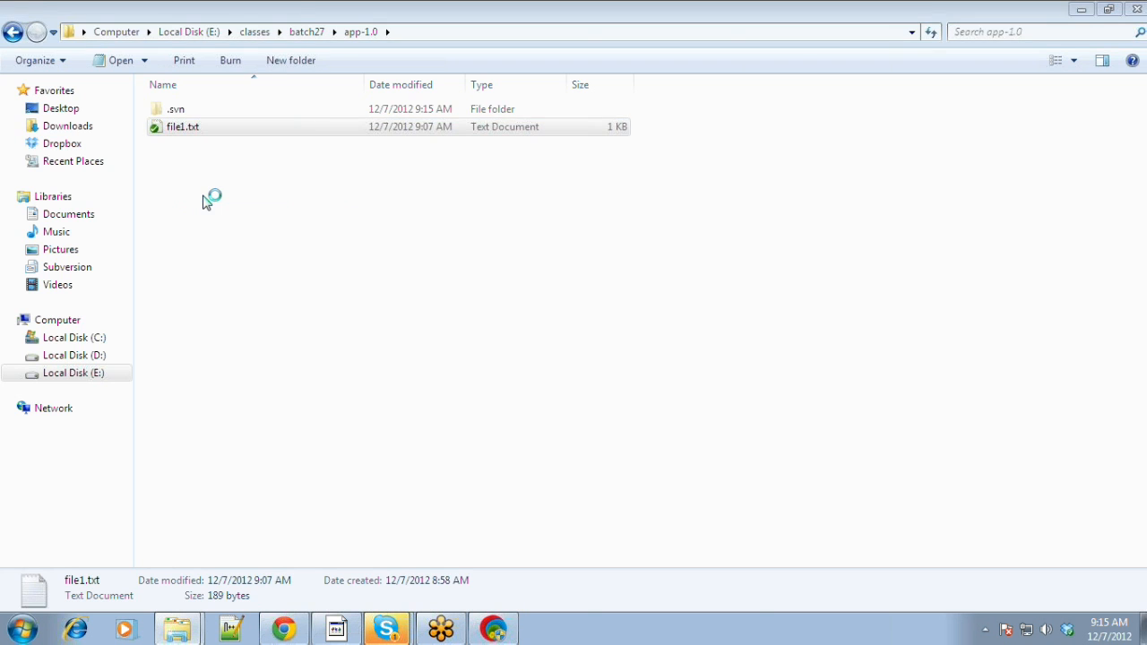
key("Return")
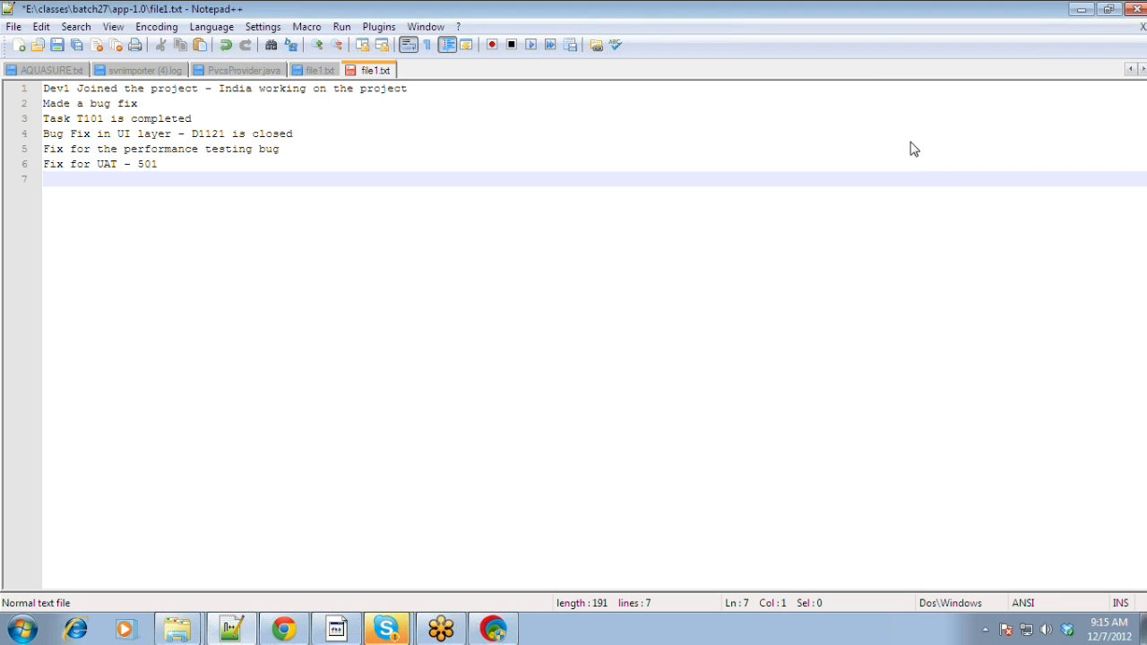
key("Left")
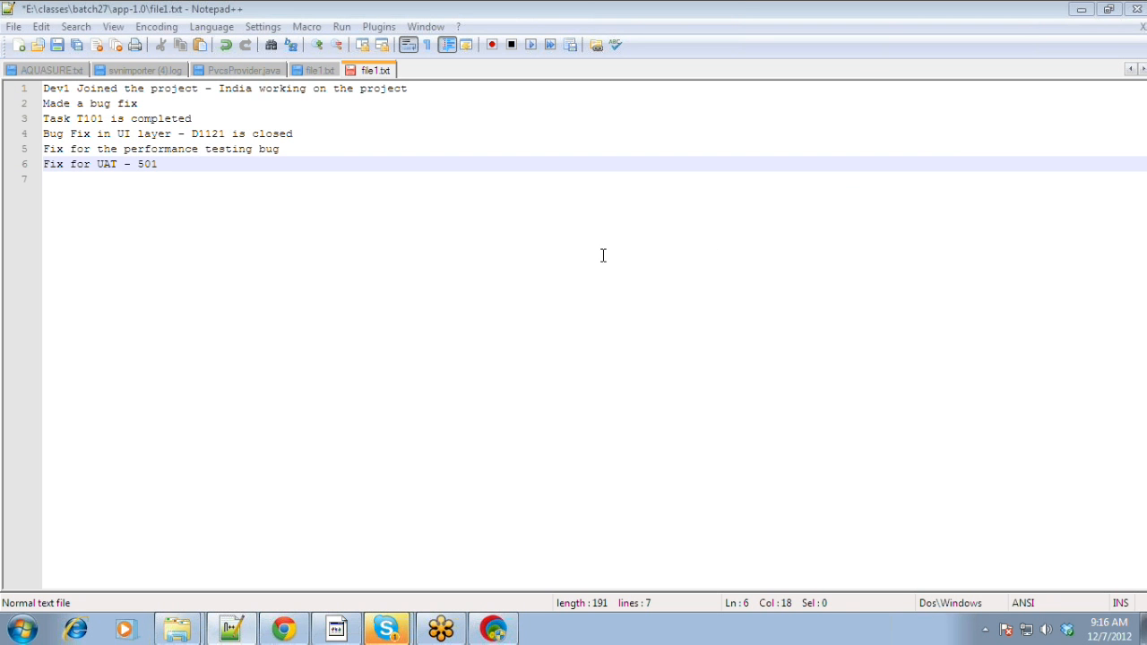
left_click(56, 182)
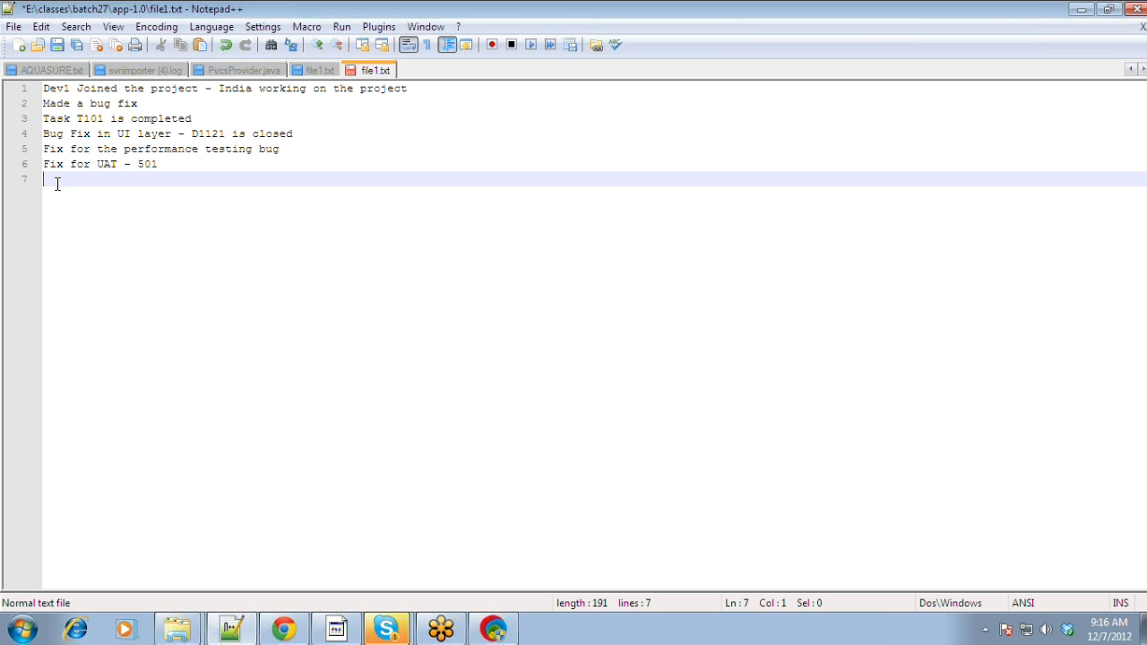
type("Fix for UAT - 501")
key("BackSpace")
key("BackSpace")
type("2 done")
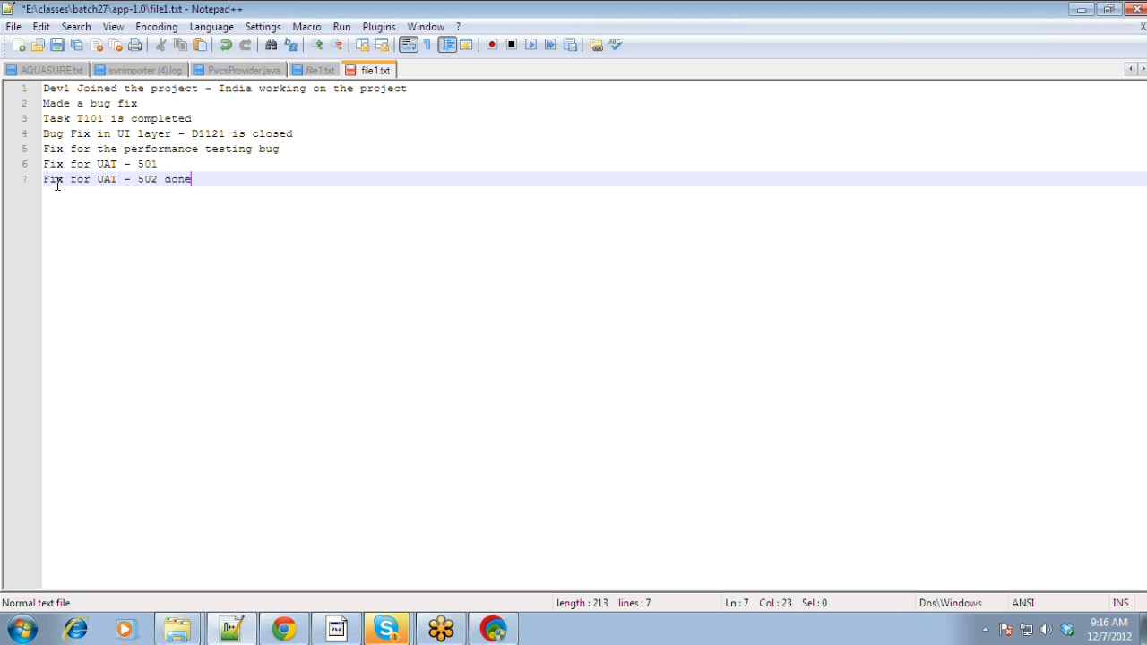
type(" in the branch")
key("ctrl+s")
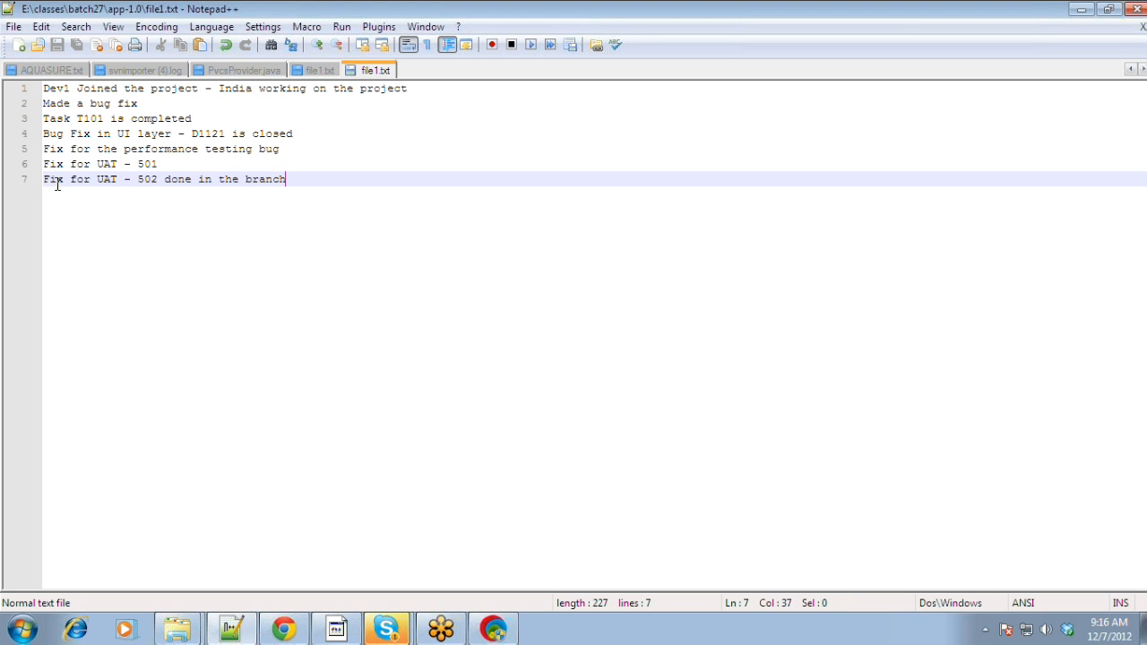
left_click(1136, 16)
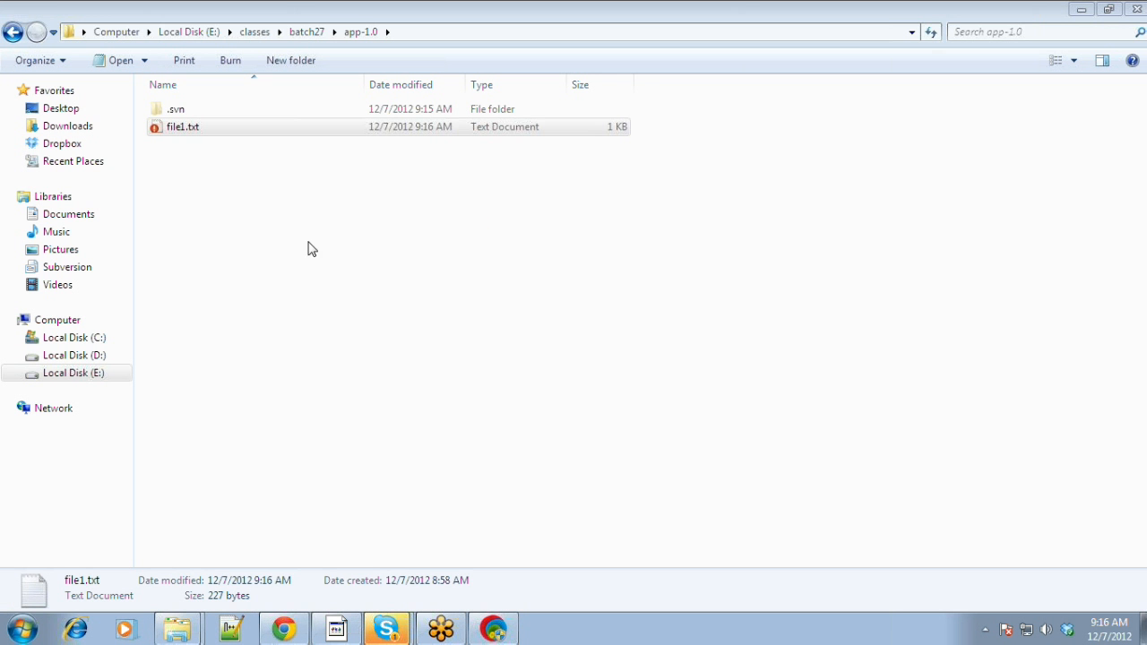
Commit app-1.0's file1.txt with the message "made a change in branch for UAT - 502" and close the commit report
left_click(170, 128)
right_click(169, 128)
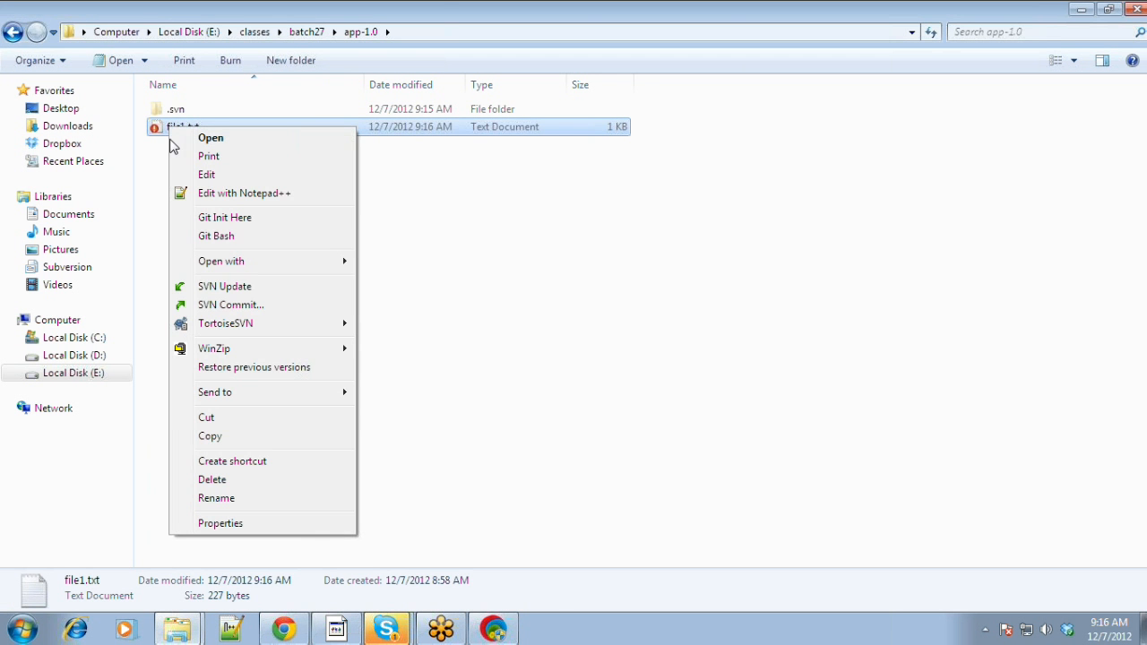
left_click(219, 305)
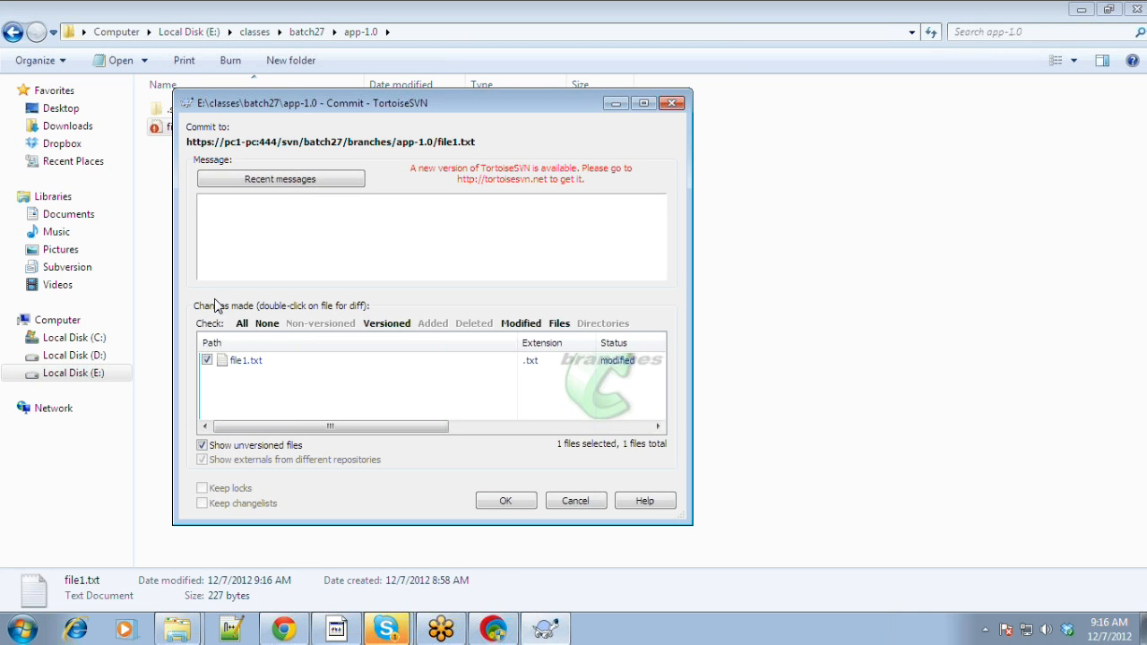
type("made a chane")
key("BackSpace")
key("BackSpace")
type("ge in branch for UA")
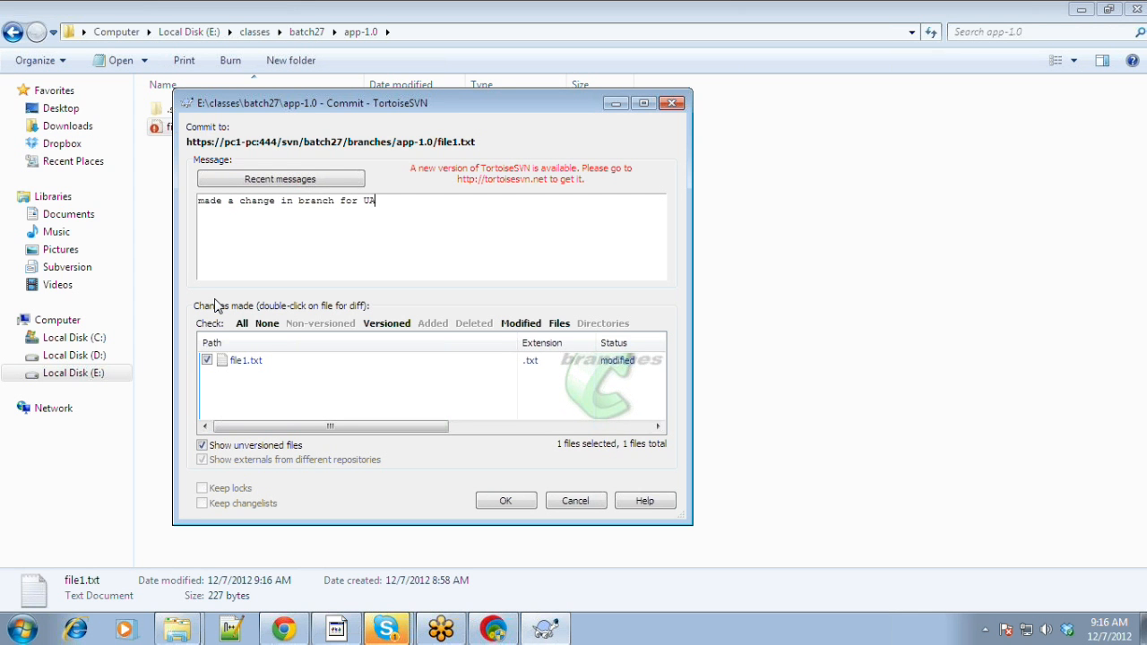
type("T - 502")
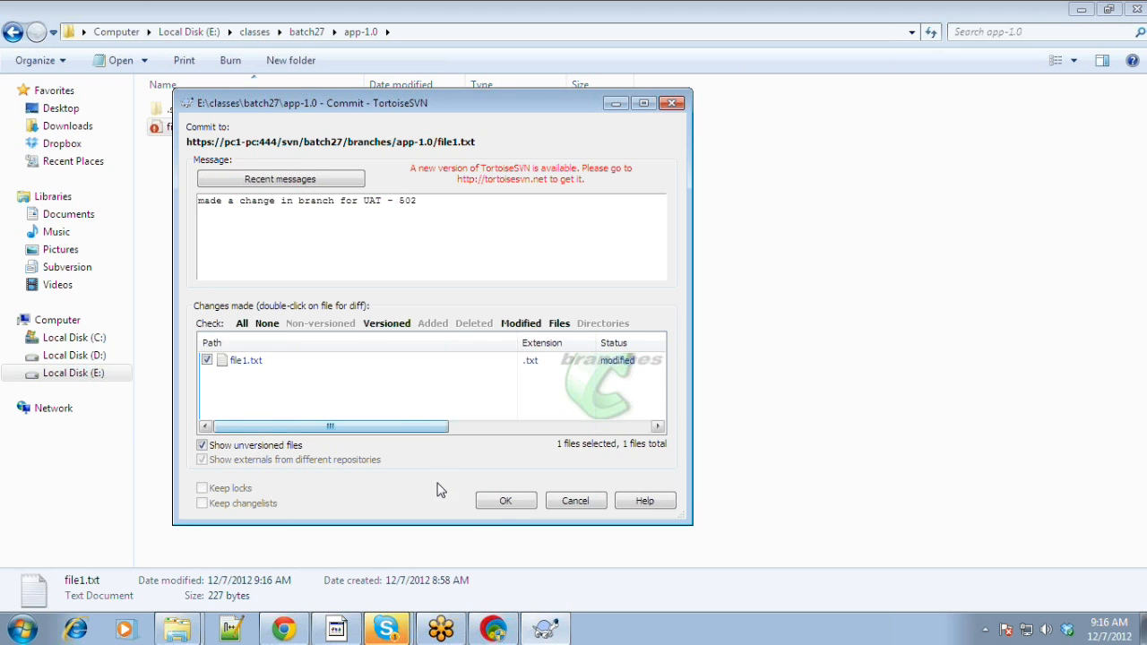
left_click(506, 502)
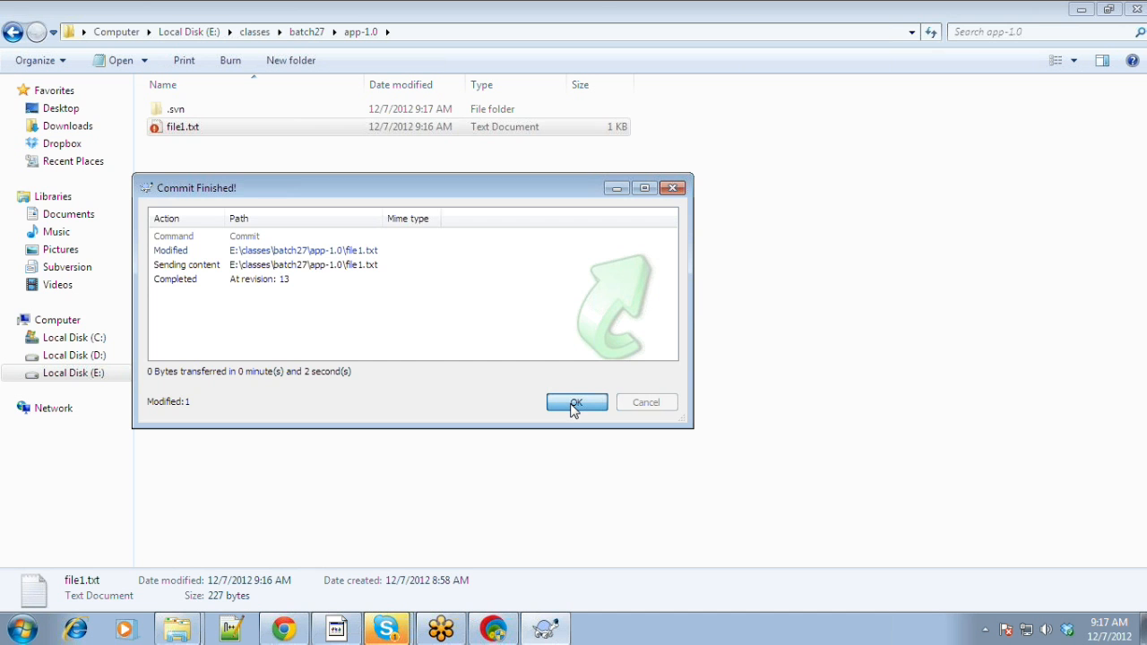
left_click(575, 405)
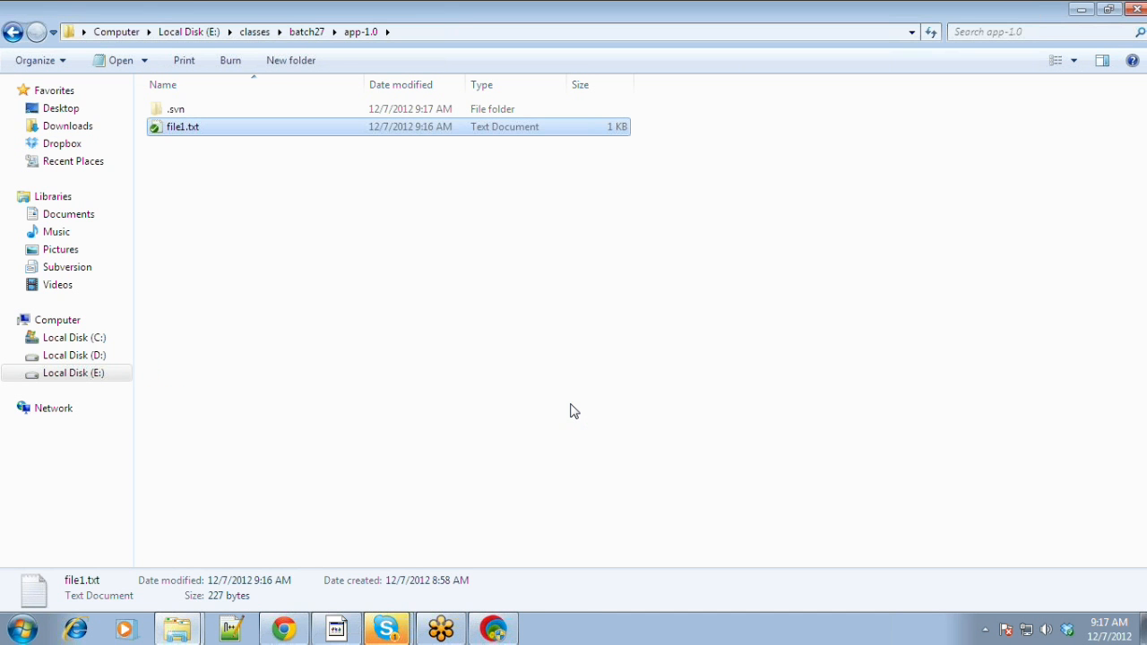
Go up to the batch27 folder, review the SVN log of the trunk folder, and close the log
left_click(307, 32)
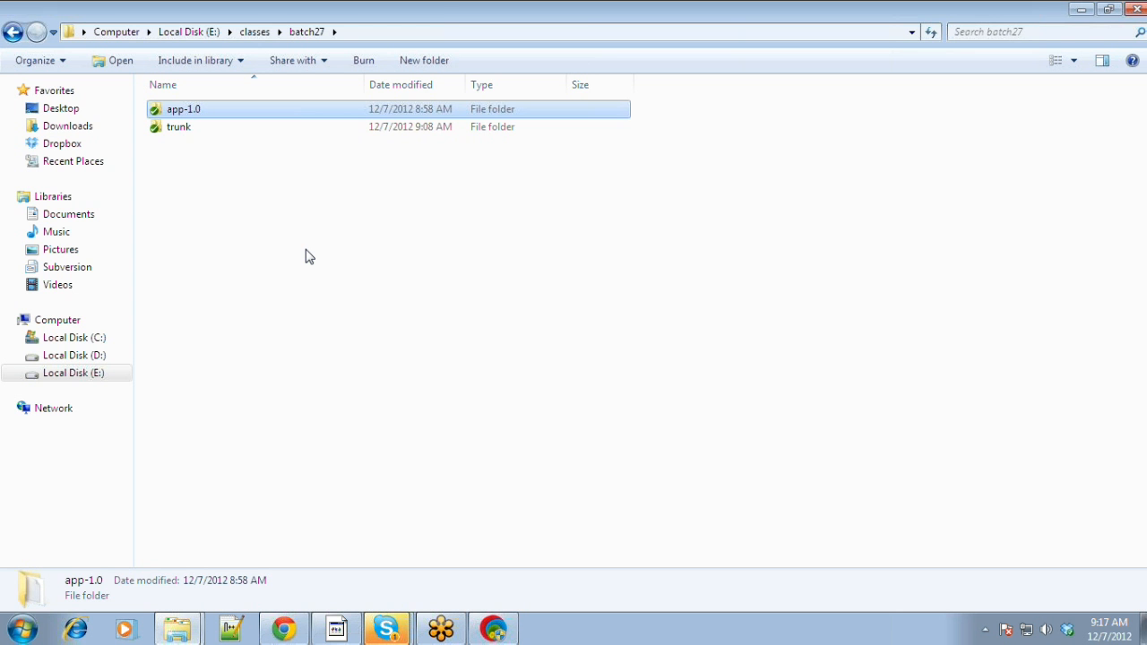
right_click(173, 126)
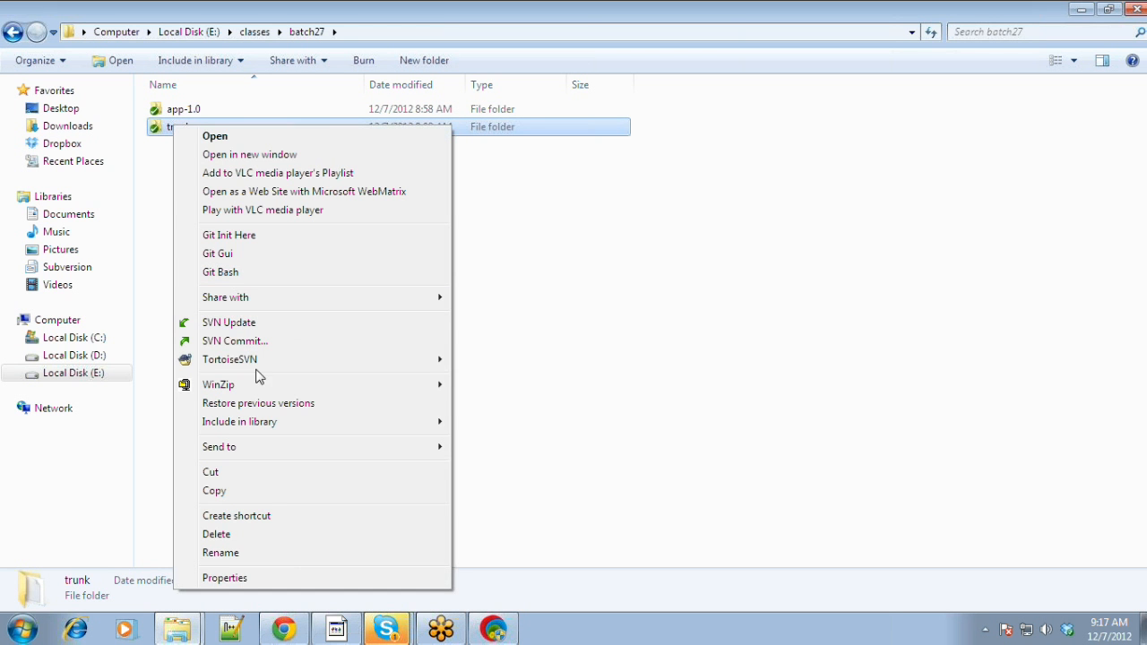
mouse_move(259, 363)
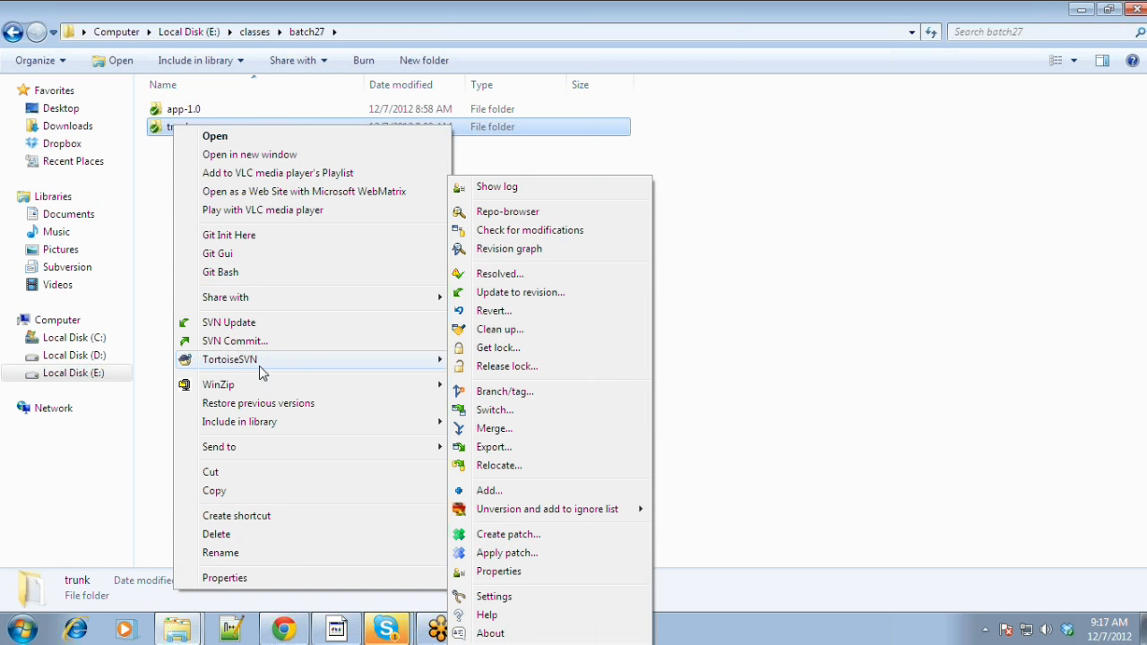
left_click(526, 187)
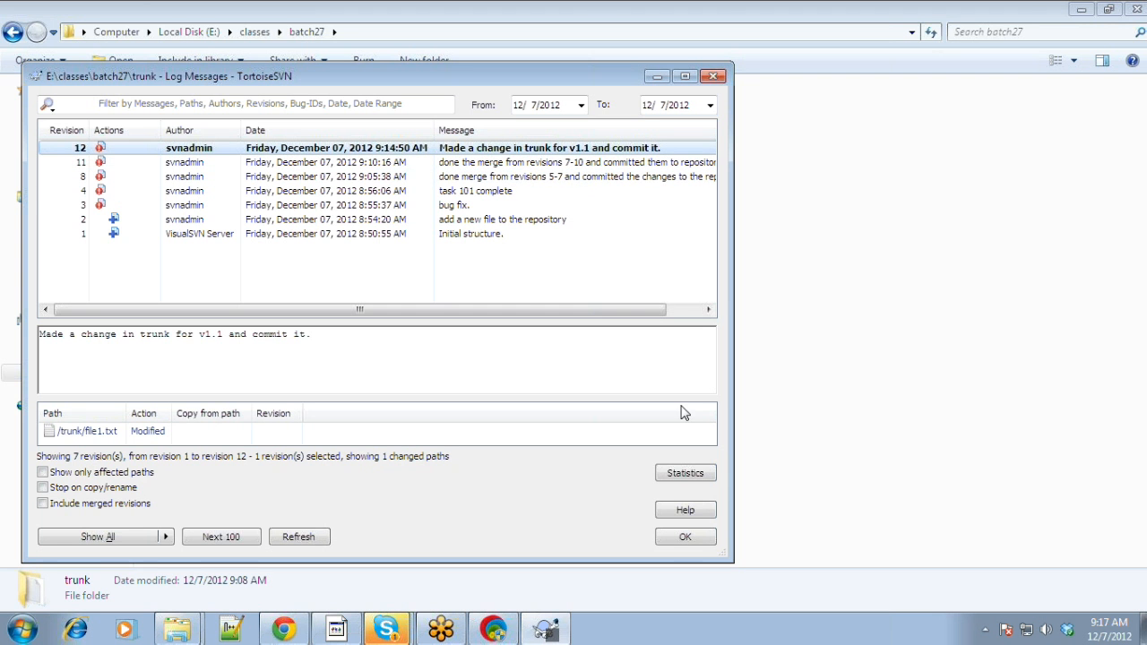
left_click(685, 539)
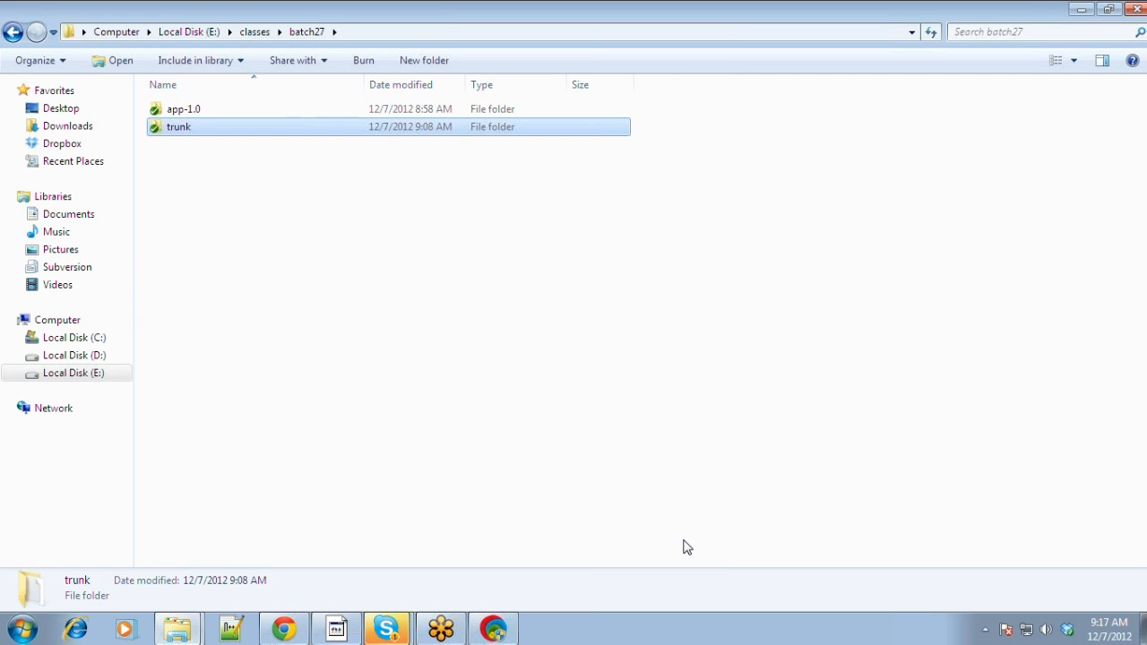
Run an SVN update on the trunk folder in batch27 and close the update report
right_click(379, 293)
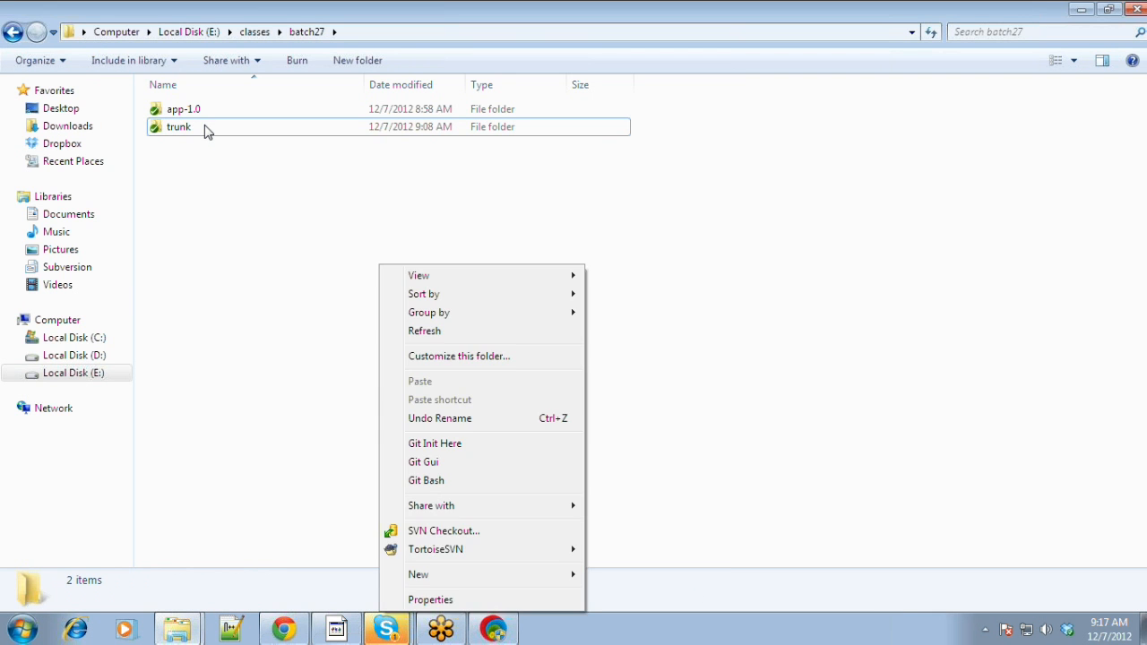
right_click(205, 131)
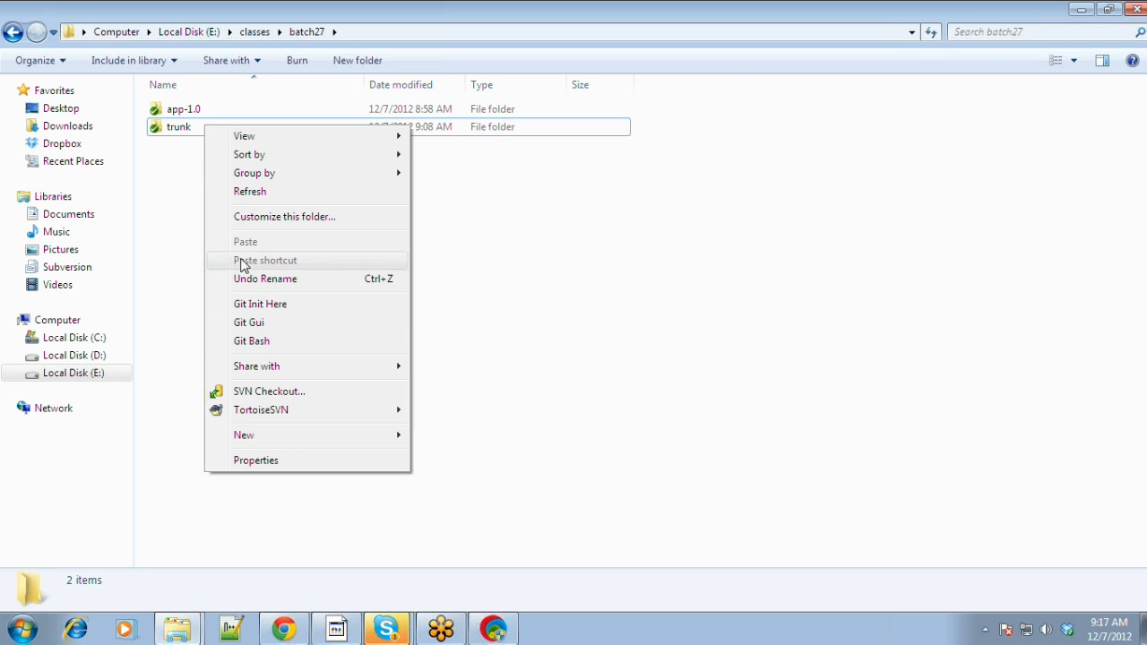
right_click(167, 132)
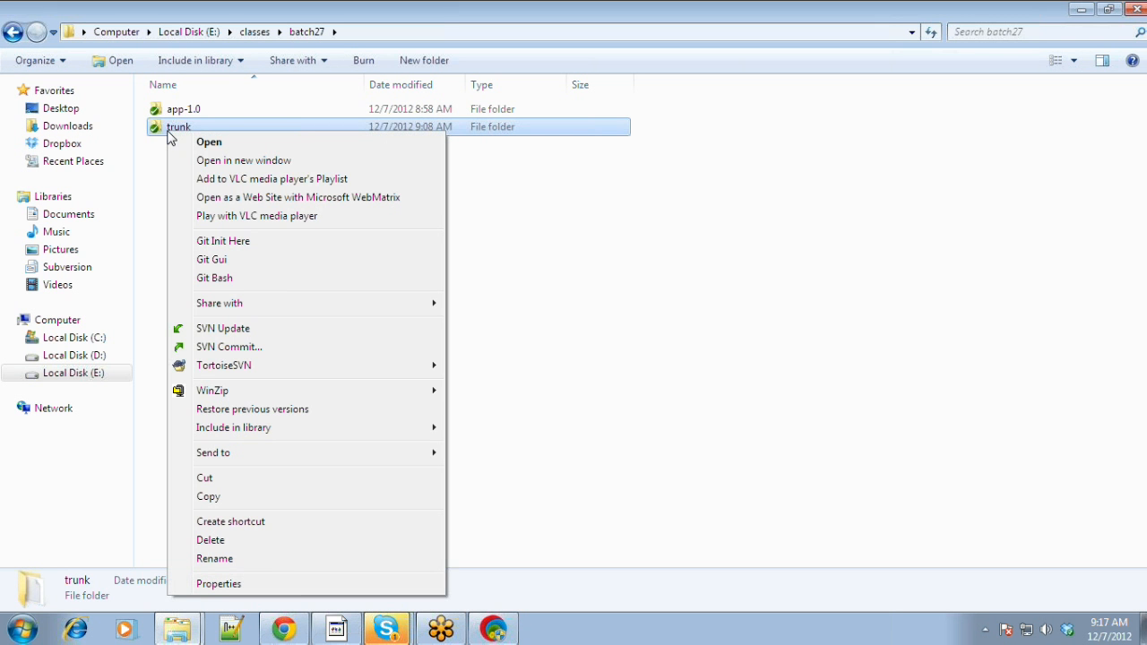
left_click(223, 329)
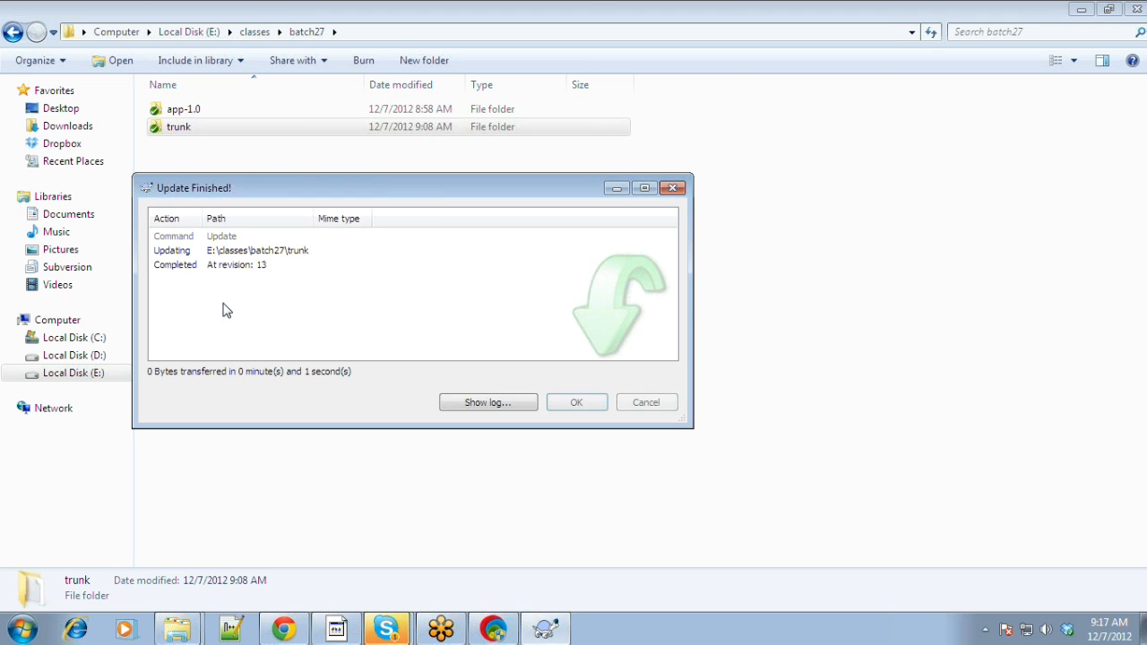
left_click(578, 403)
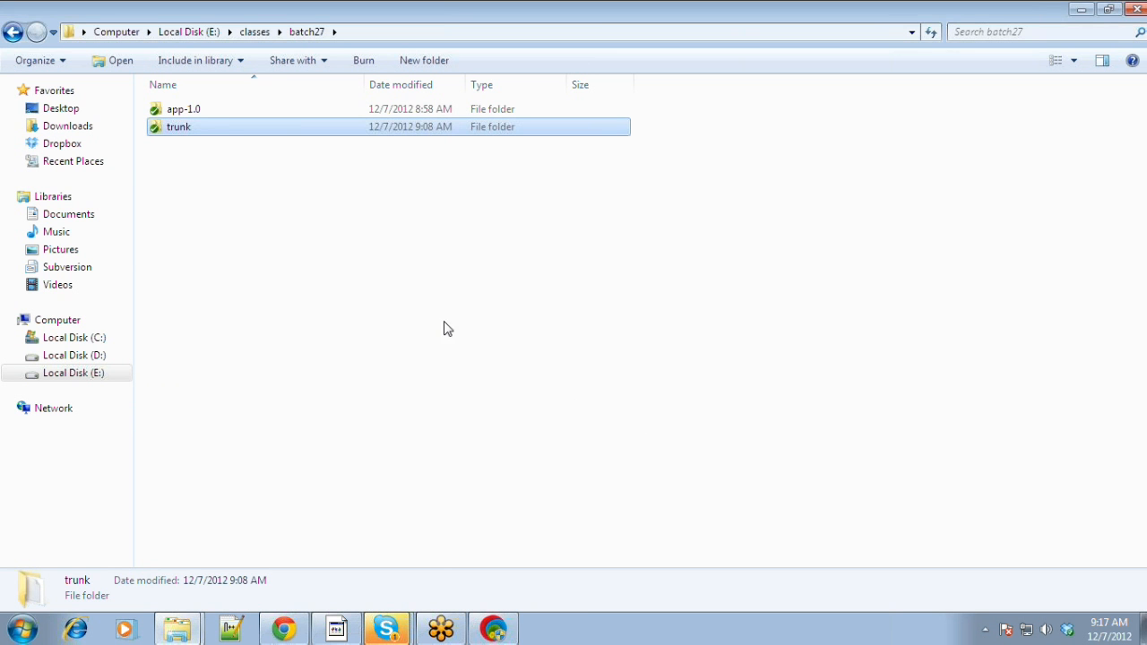
Merge revision range 10-13 from branches/app-1.0 into the trunk working copy with default options, postponing resolution of all conflicts
right_click(225, 129)
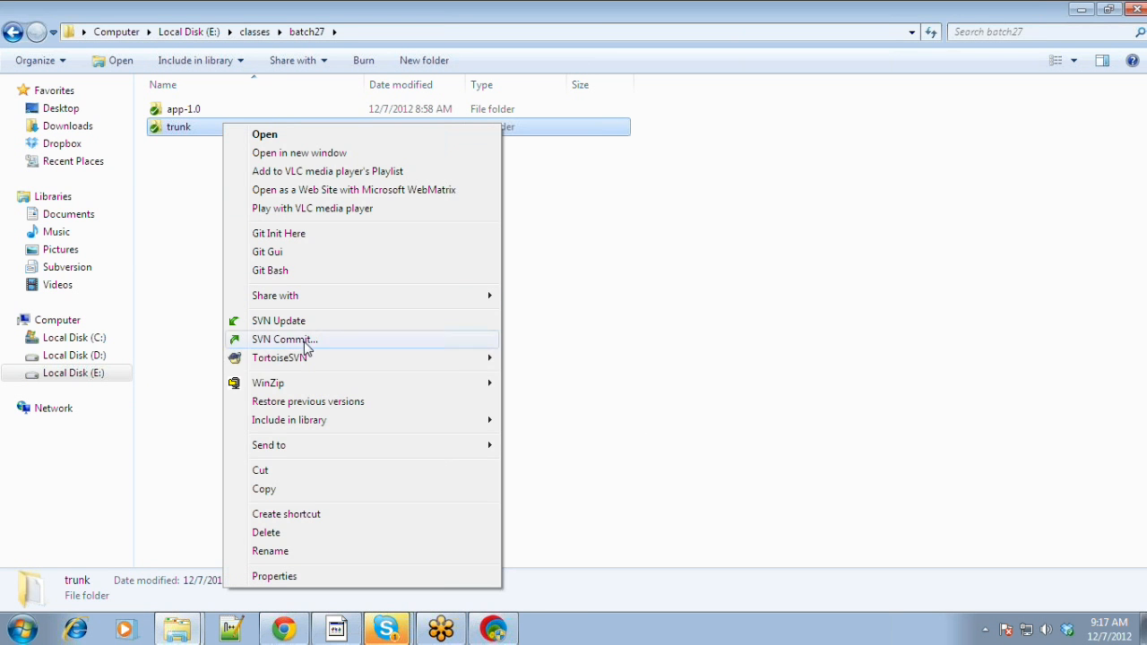
mouse_move(306, 358)
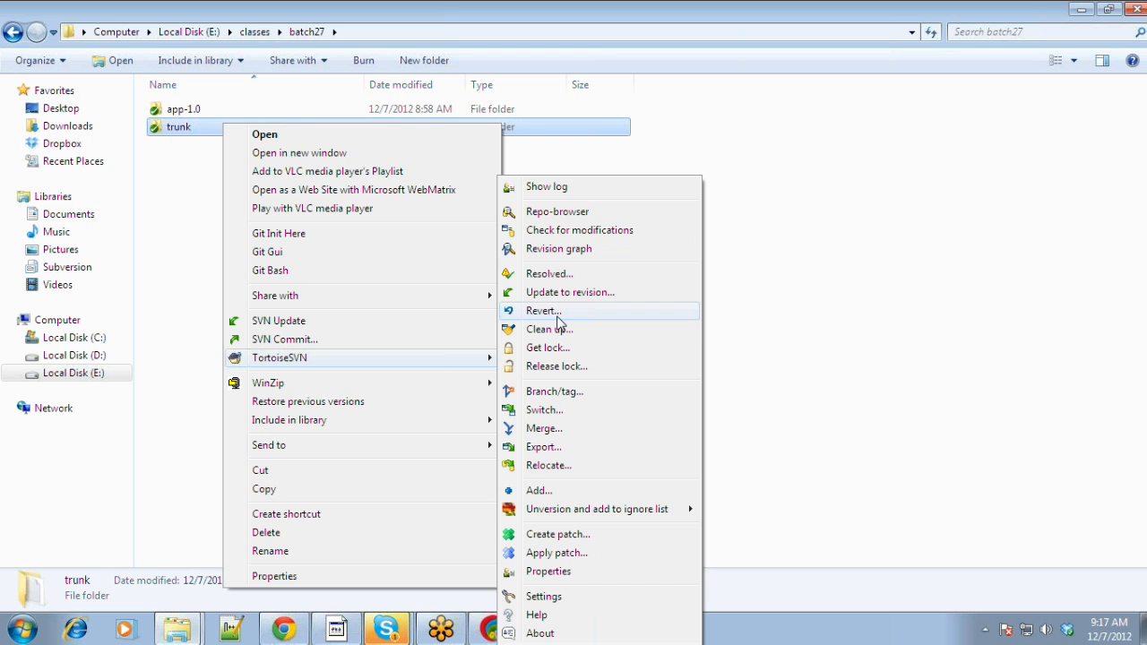
left_click(544, 429)
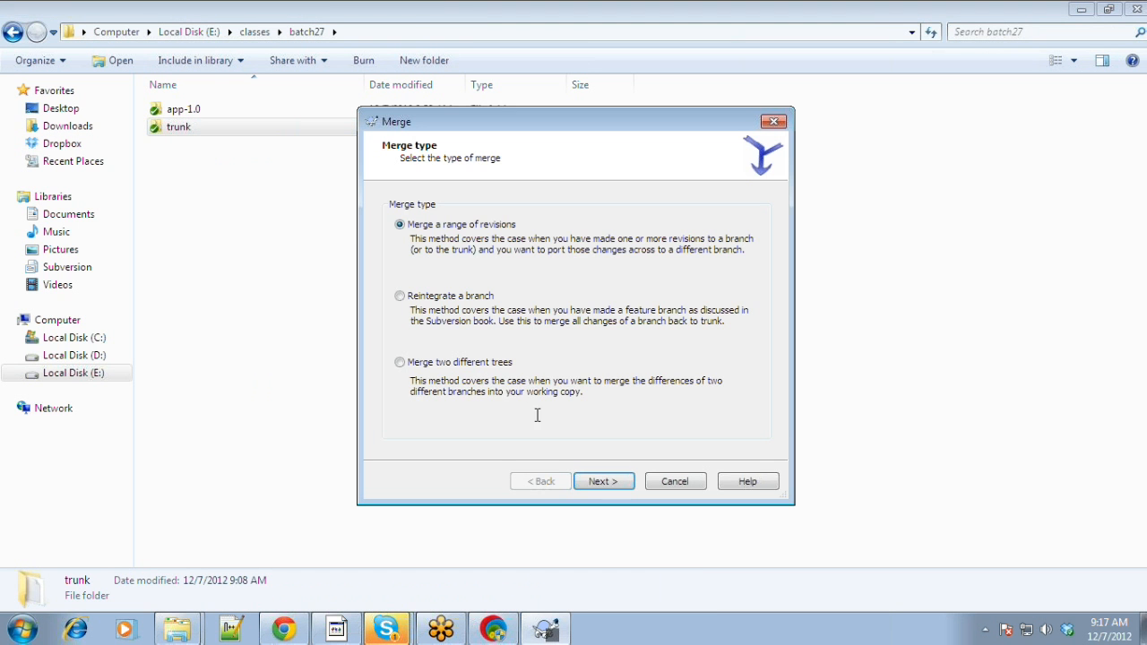
left_click(615, 481)
left_click(523, 273)
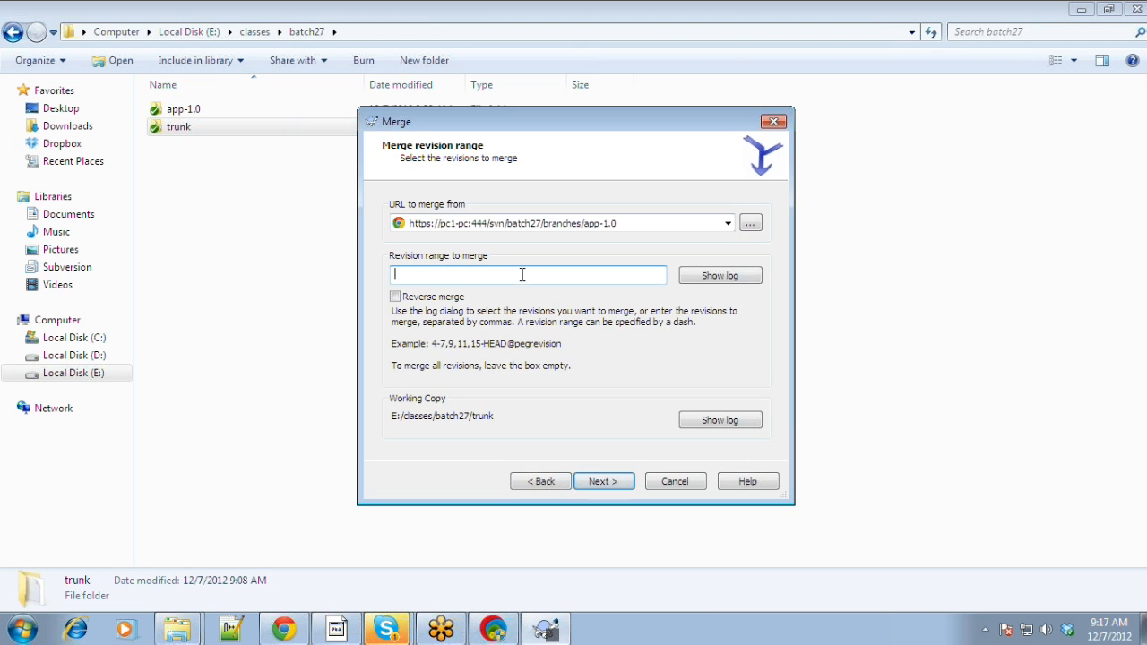
type("10-13")
left_click(602, 482)
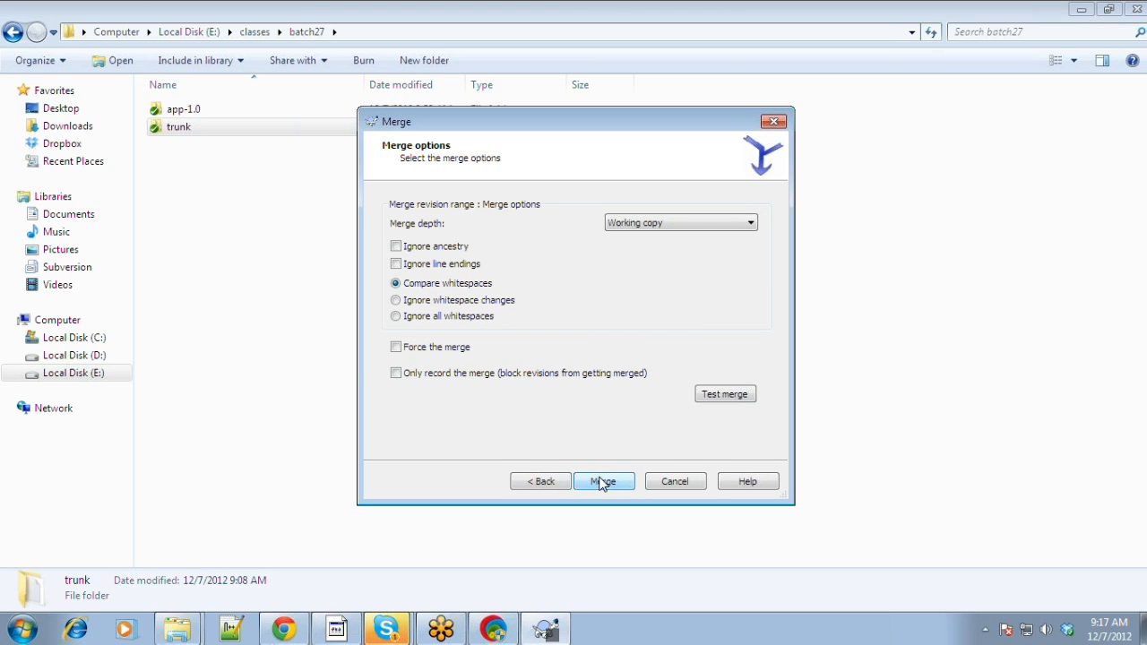
left_click(603, 483)
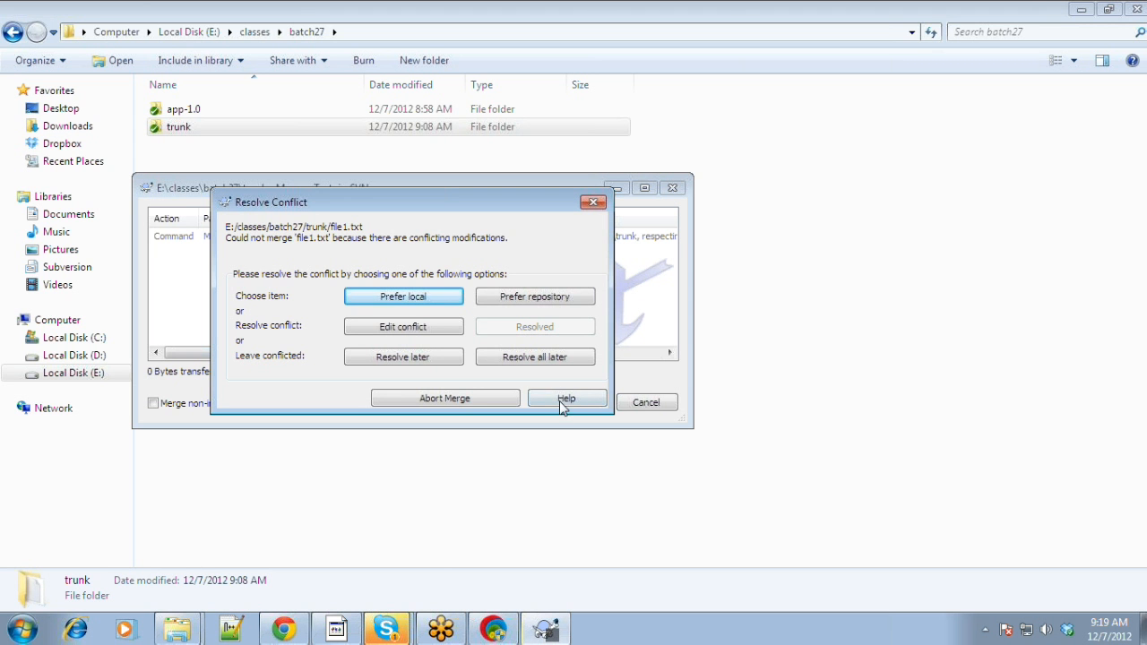
left_click(537, 357)
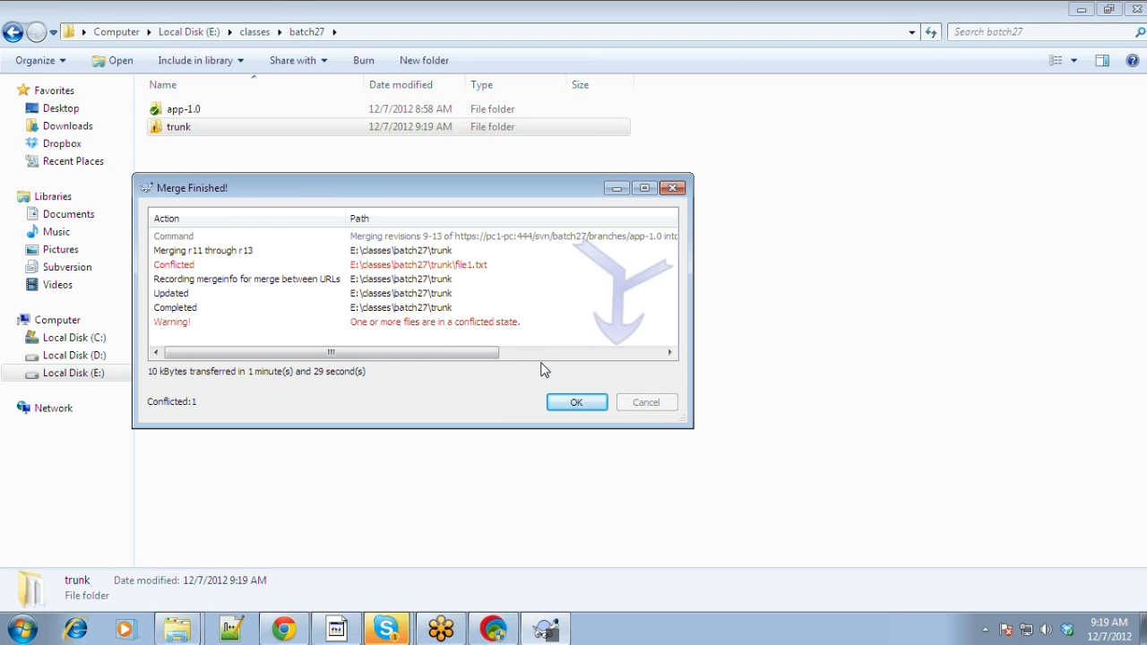
Open the conflicted trunk file1.txt from the merge report for conflict editing
left_click(188, 266)
right_click(188, 268)
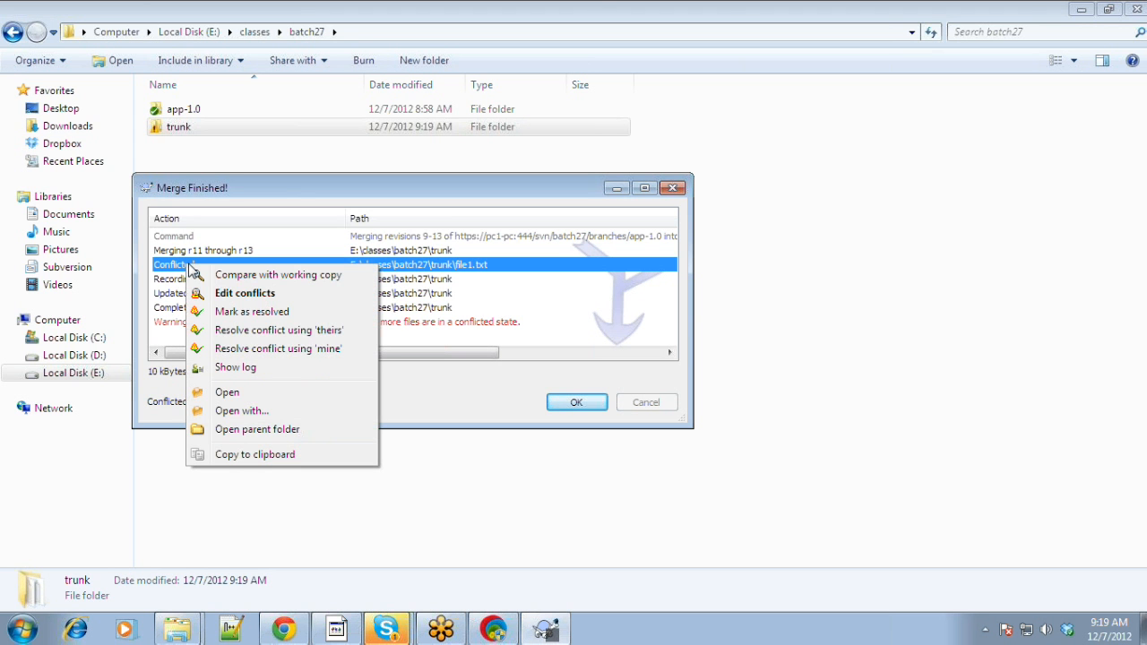
left_click(224, 293)
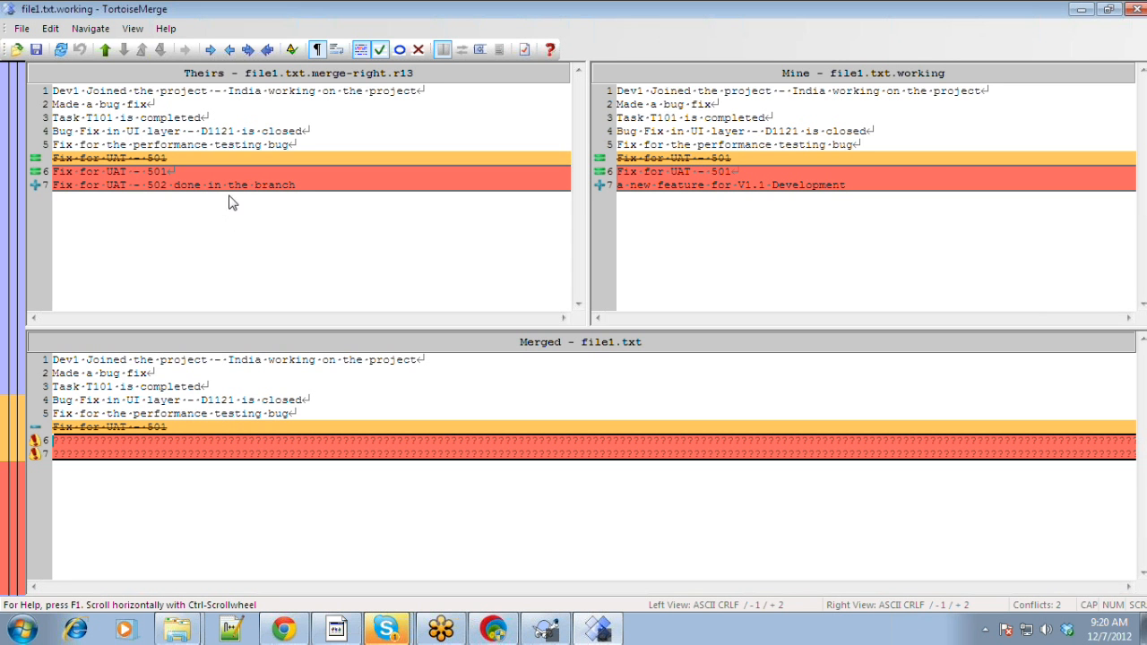
Resolve the line 6 conflict by using the text block "Fix for UAT - 501" from theirs
left_click(224, 186)
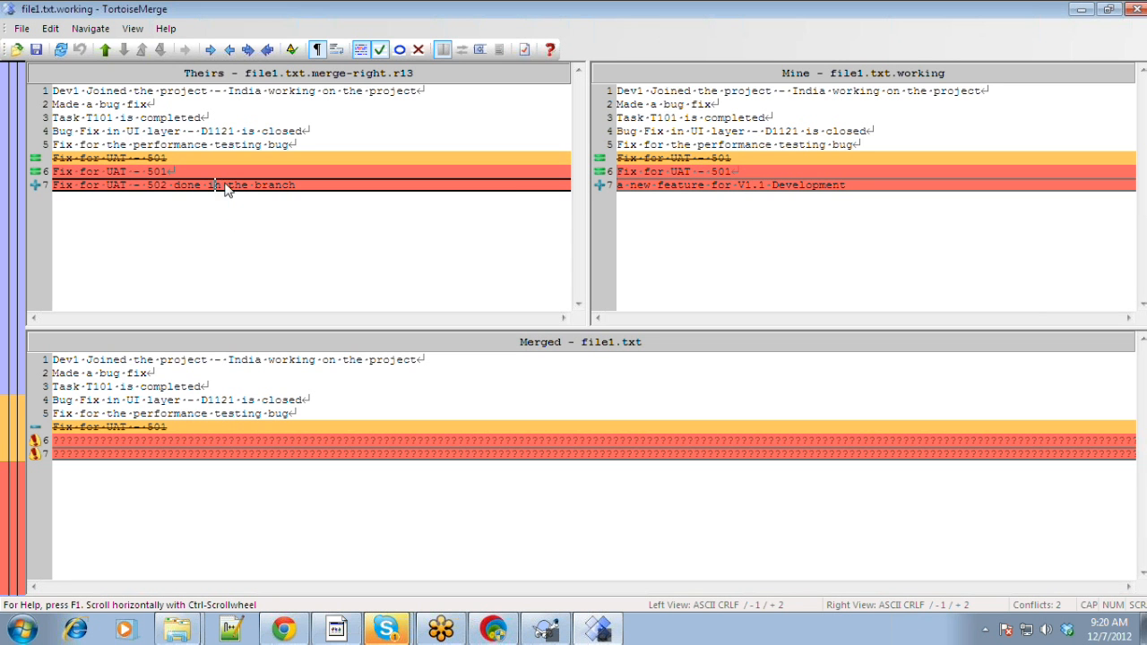
right_click(514, 186)
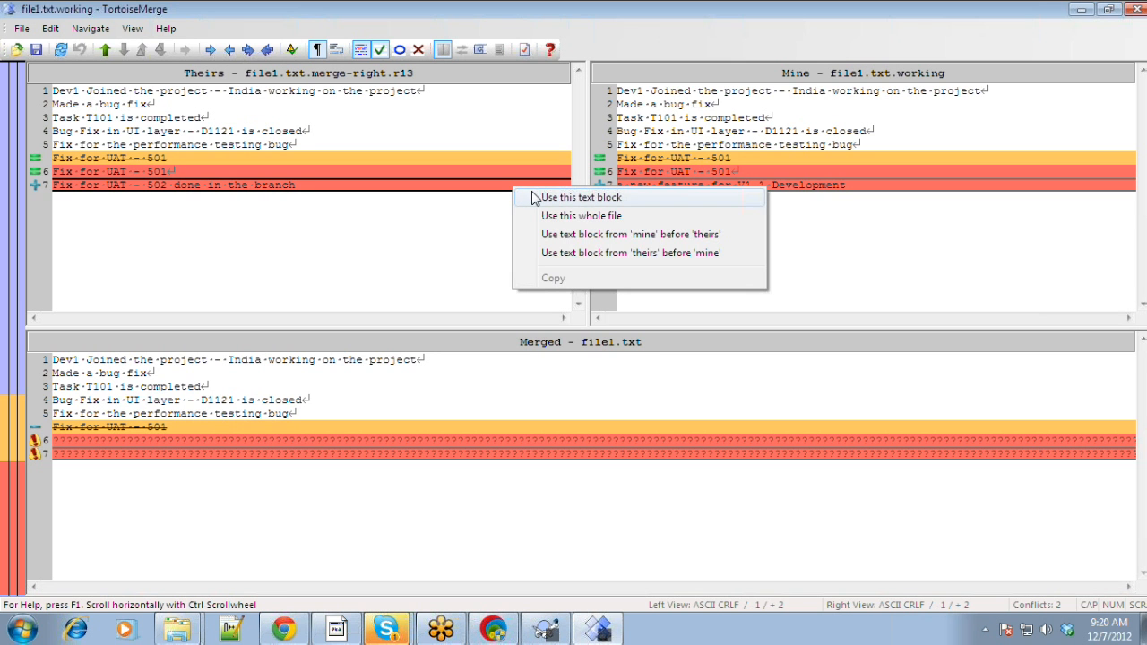
left_click(487, 173)
right_click(487, 174)
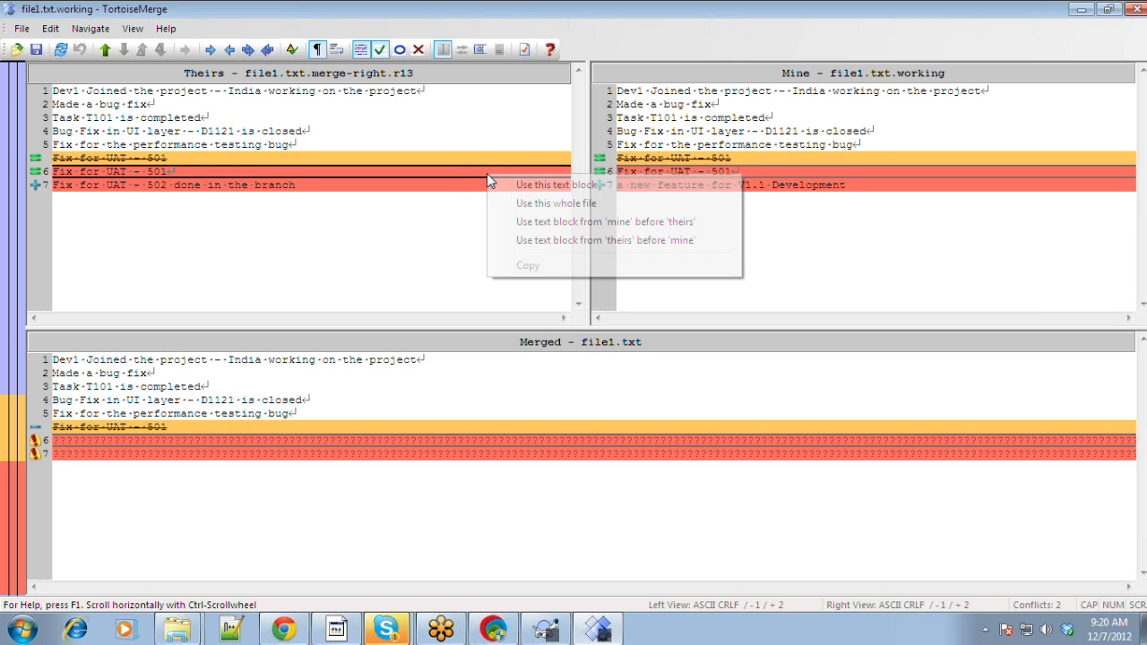
left_click(513, 186)
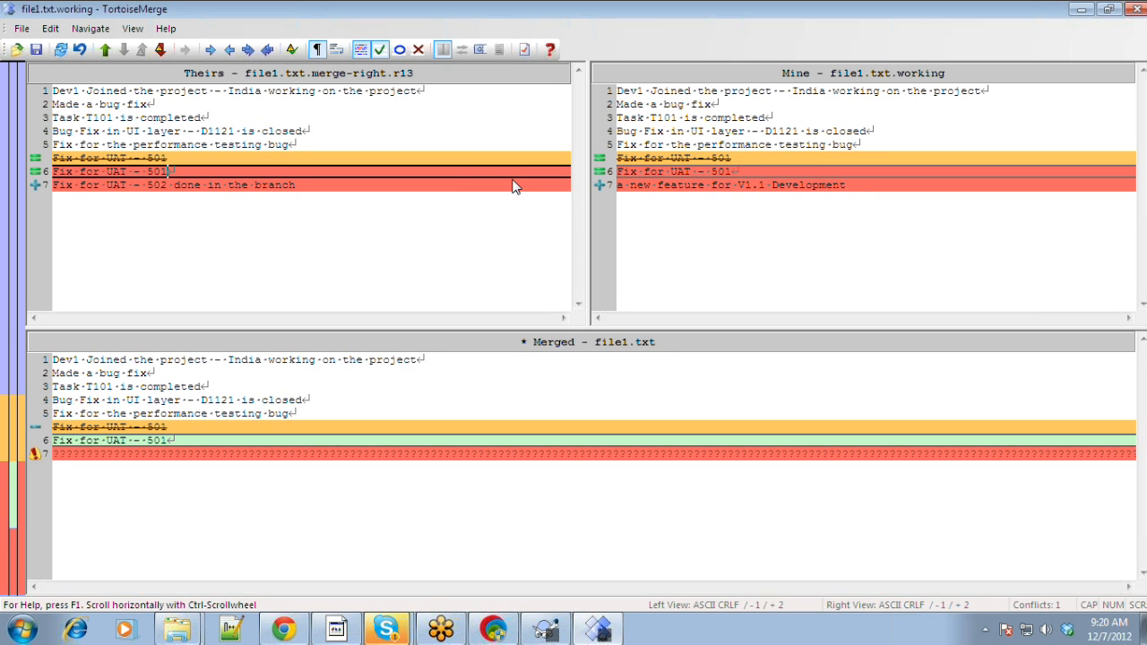
Resolve the line 7 conflict by using the text block from 'mine' before 'theirs', keeping the V1.1 feature and UAT - 502 lines
left_click(513, 185)
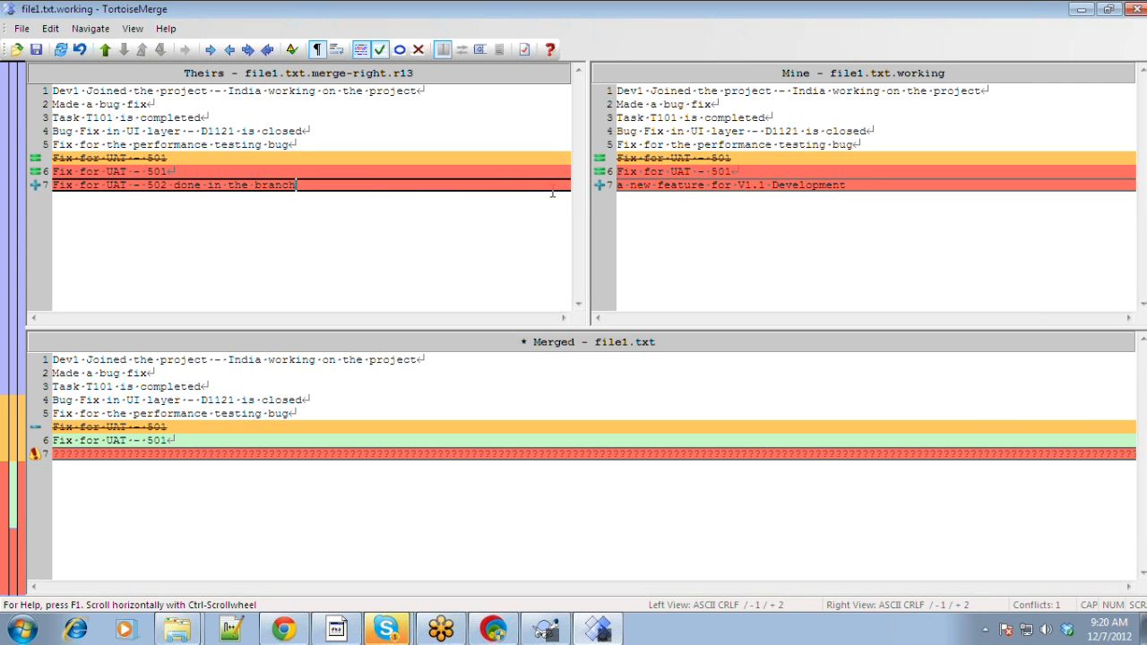
right_click(498, 185)
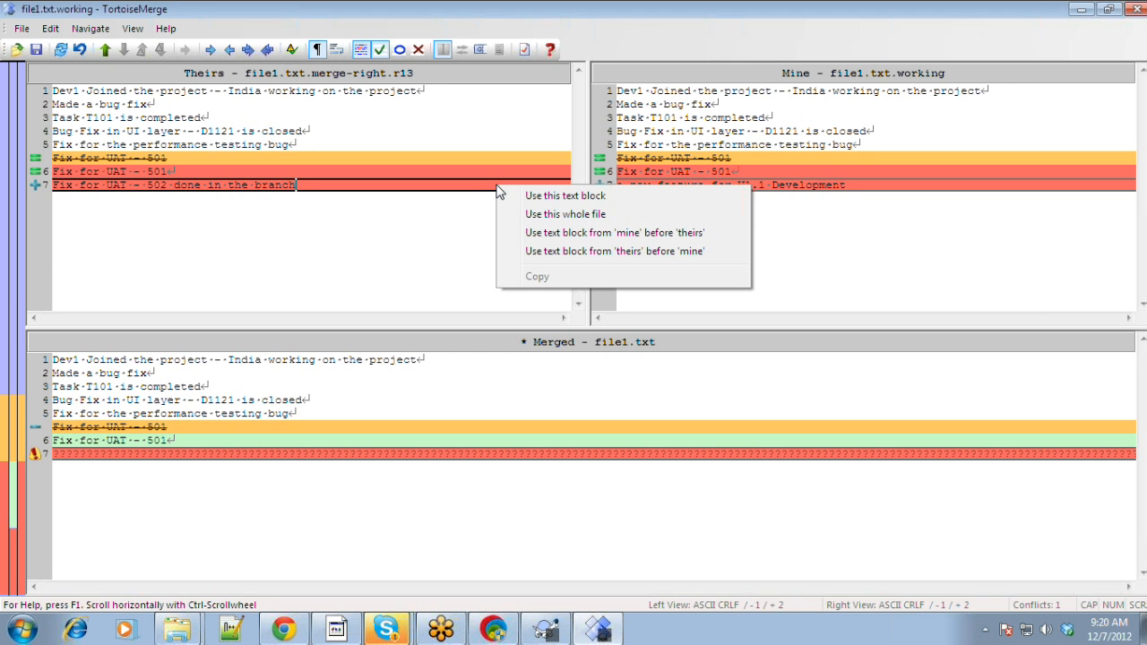
right_click(820, 190)
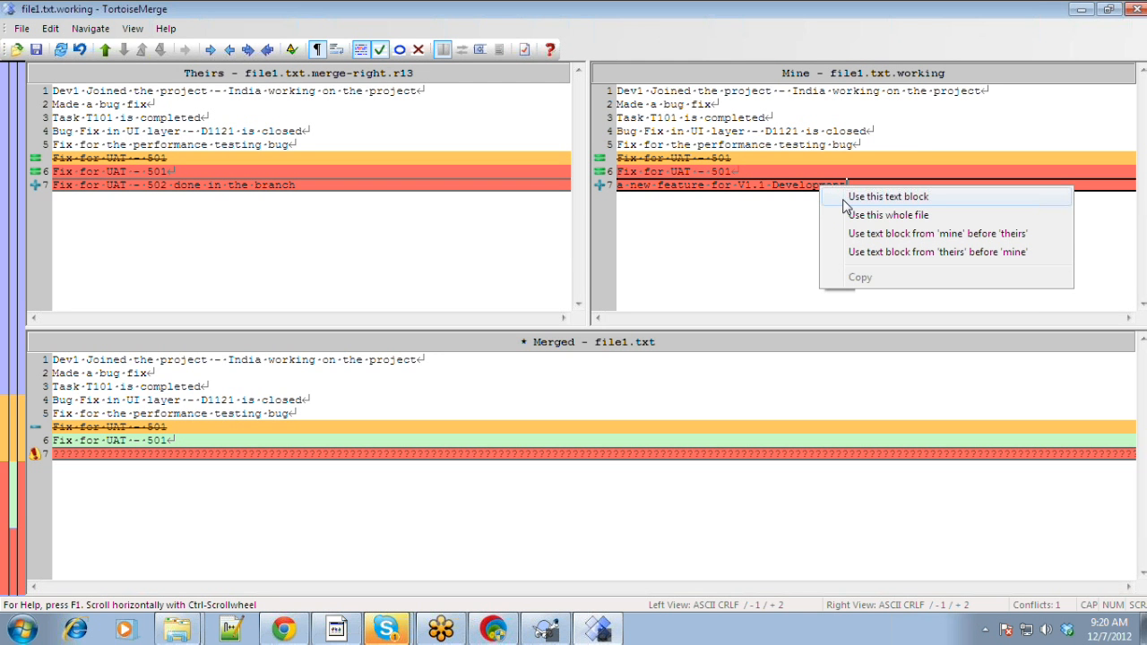
left_click(539, 188)
left_click(539, 187)
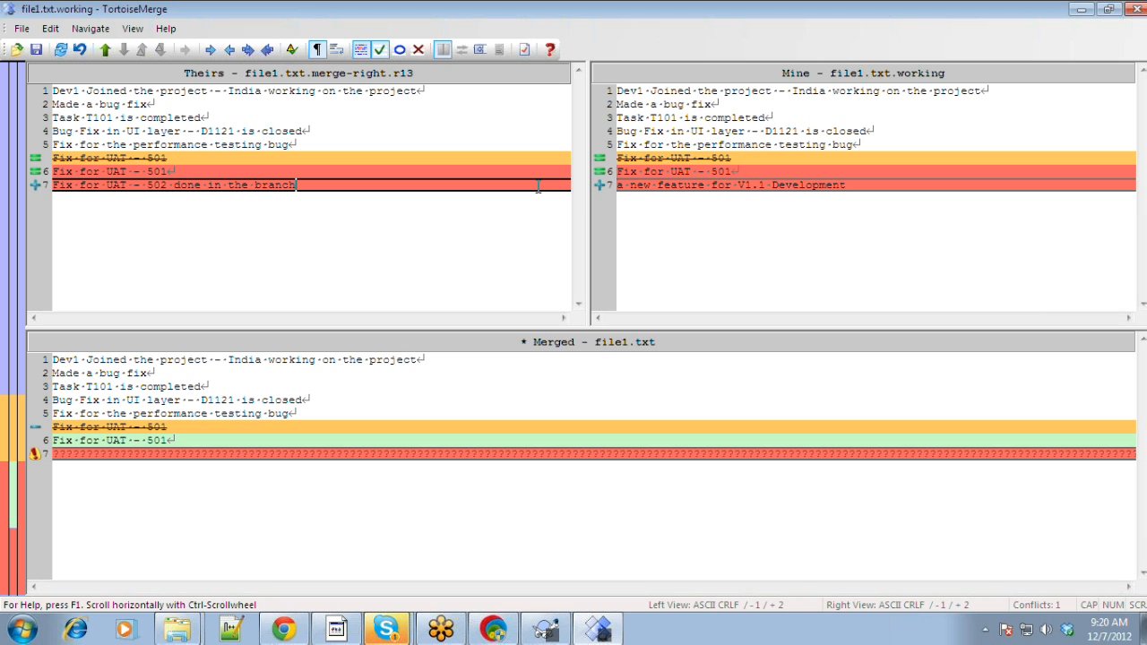
right_click(521, 186)
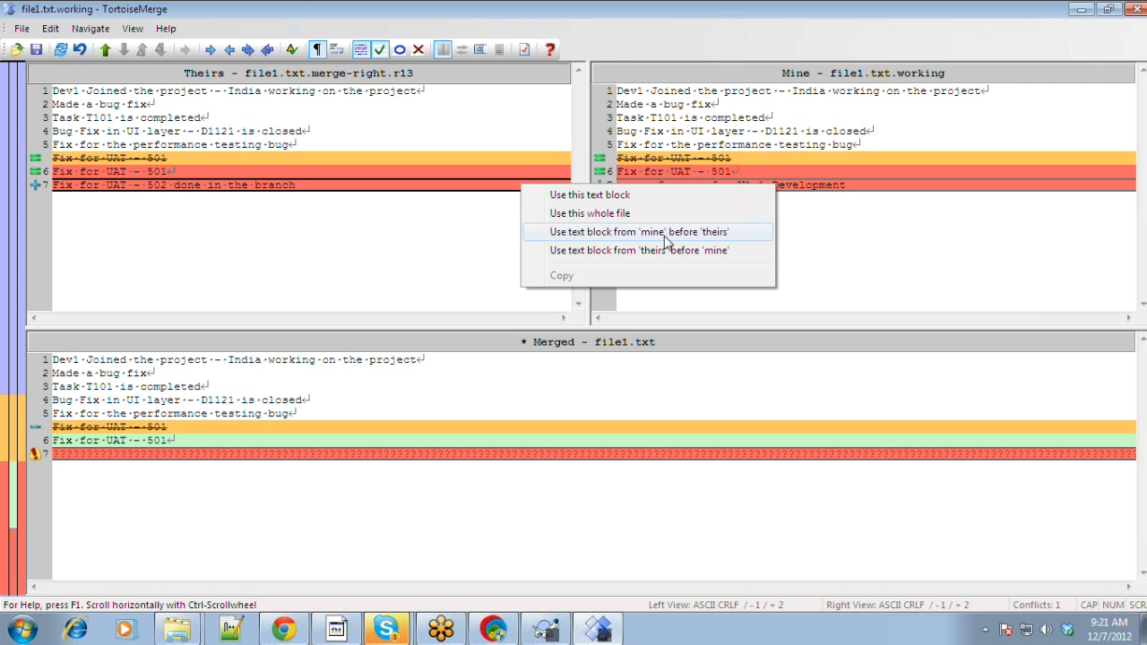
right_click(801, 194)
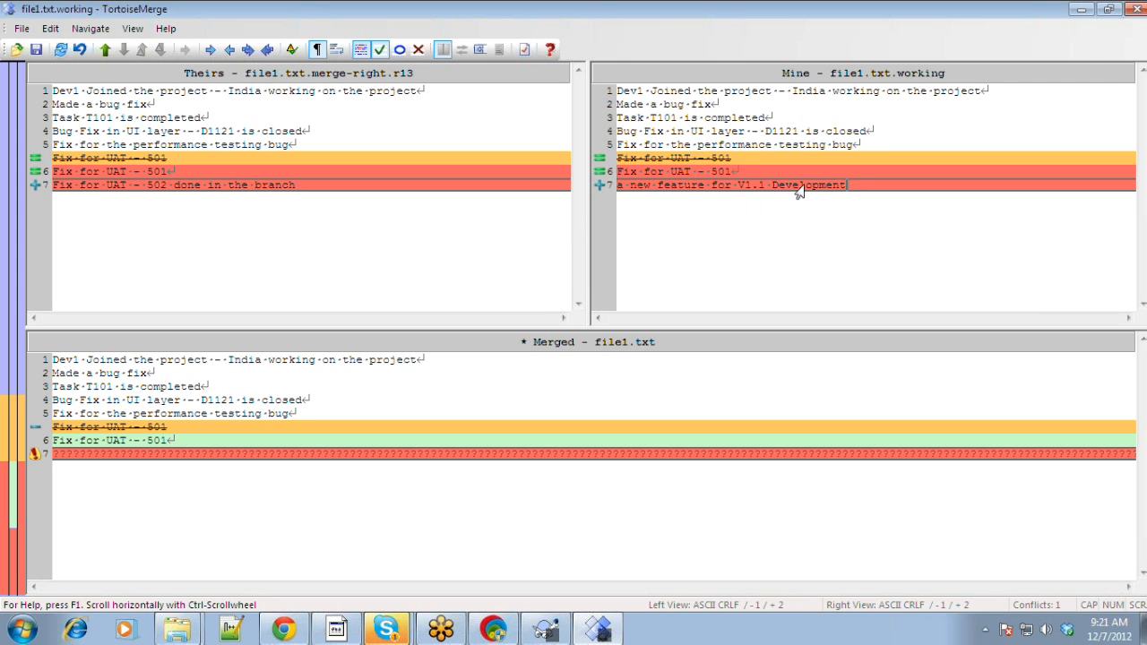
right_click(800, 192)
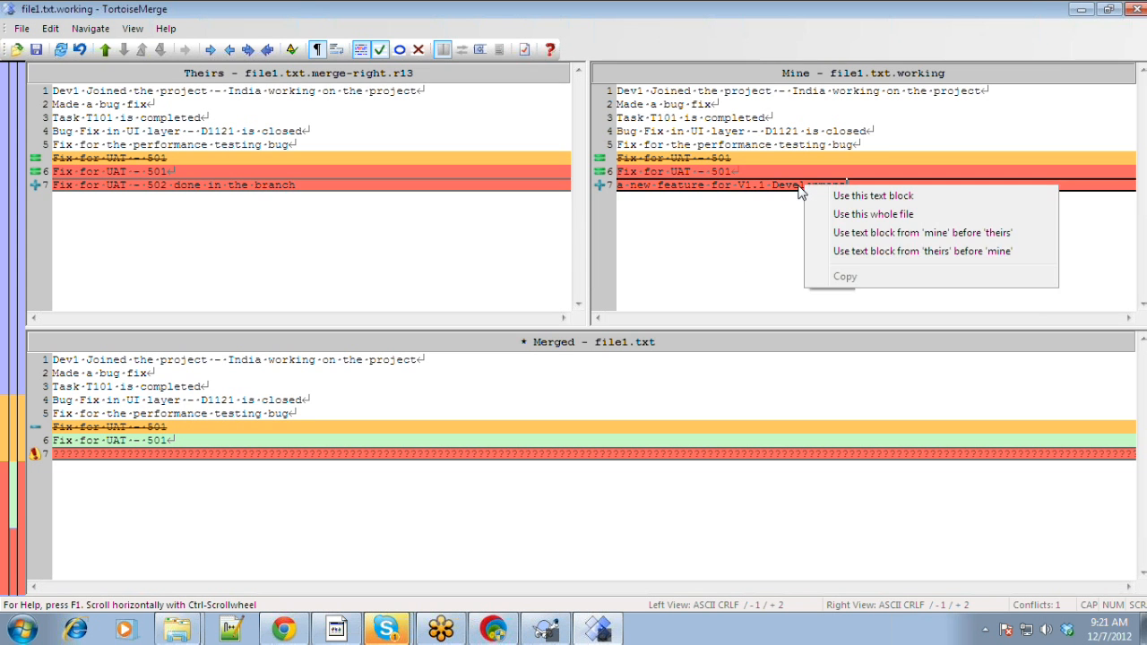
left_click(838, 233)
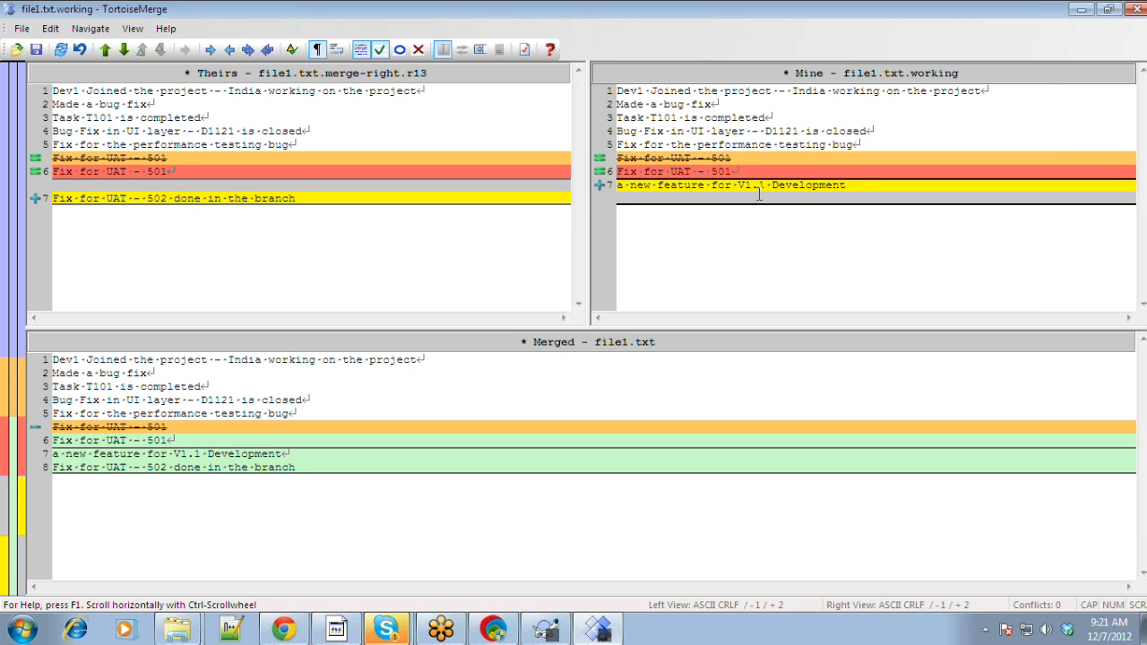
Save the merged file1.txt, mark it as resolved, and close the merge editor and the merge report
left_click(298, 466)
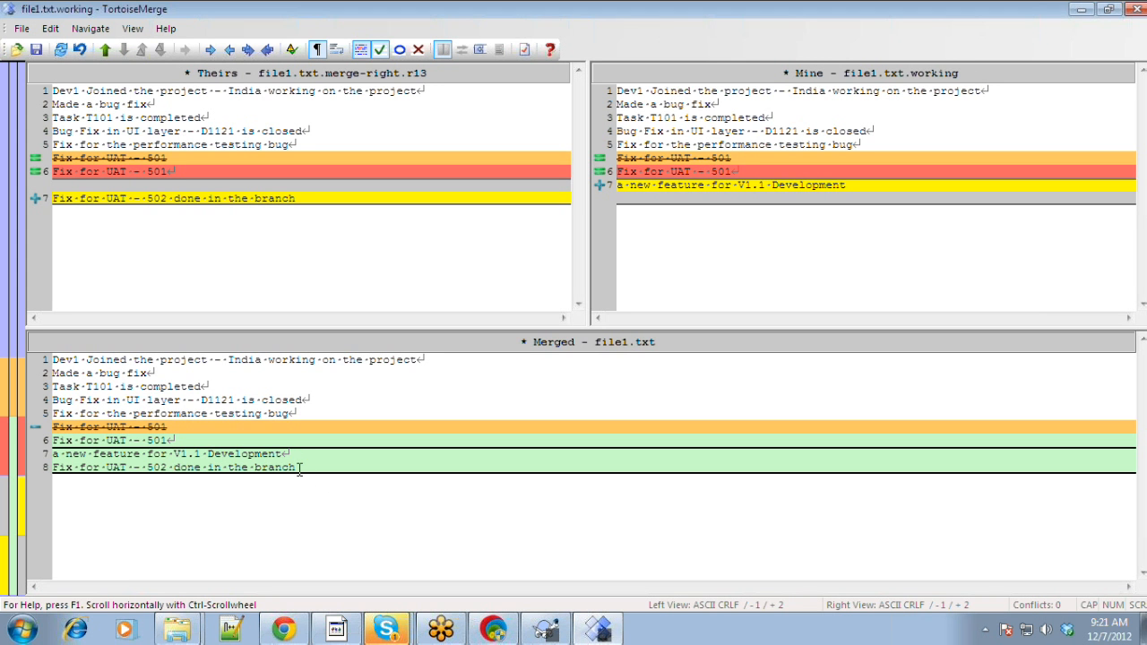
left_click(37, 51)
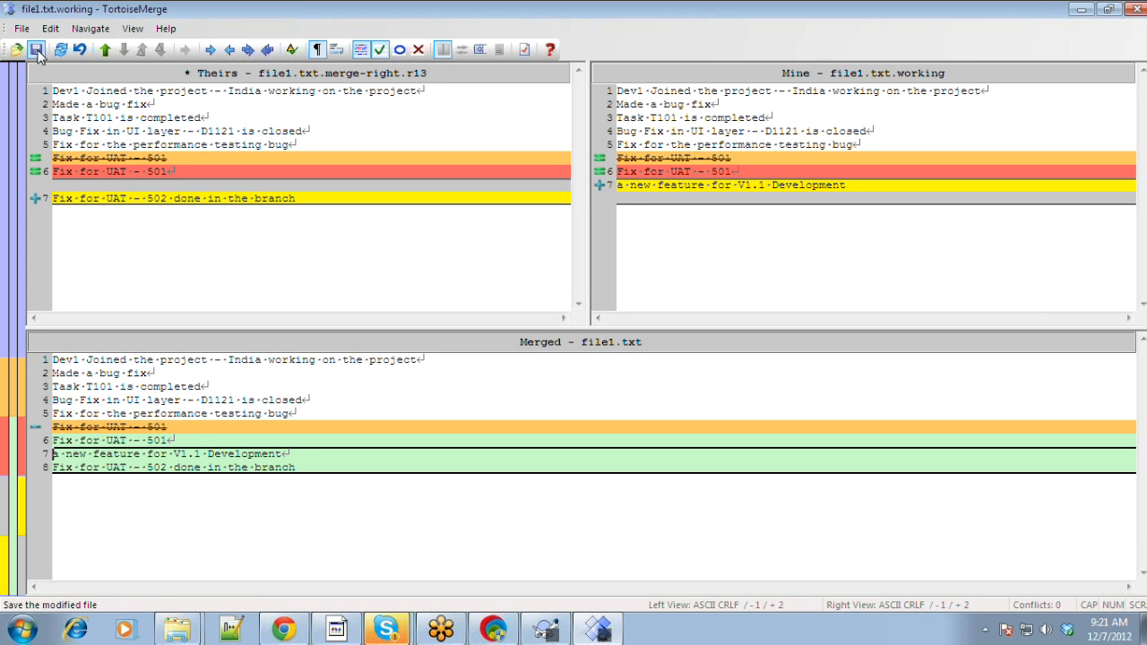
left_click(291, 51)
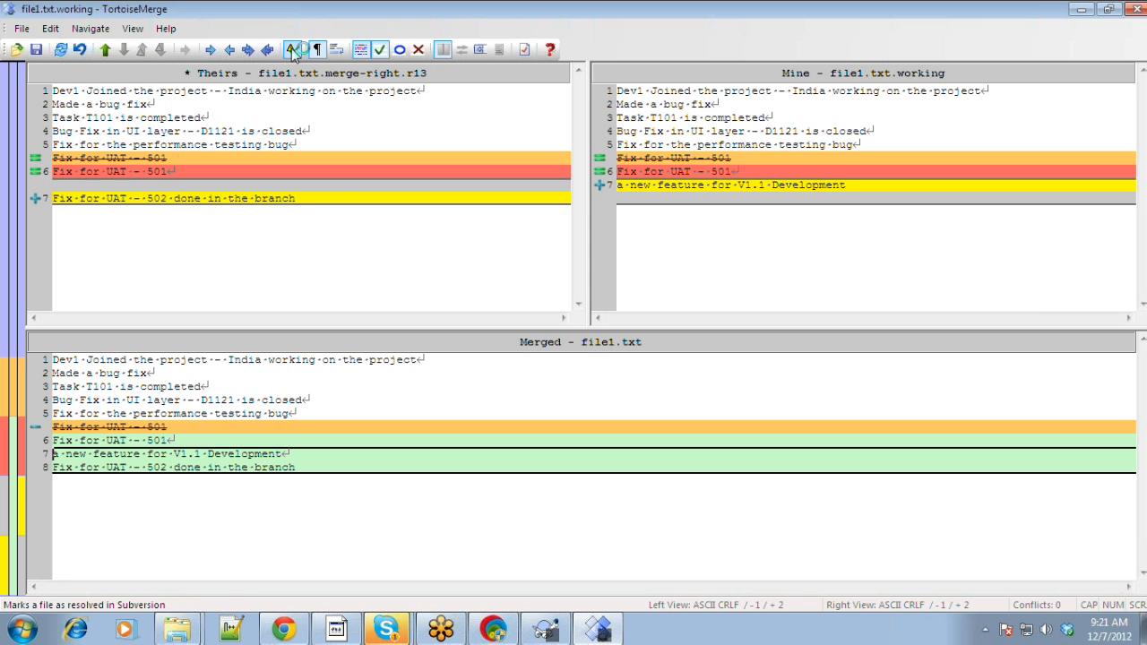
left_click(1135, 10)
left_click(580, 410)
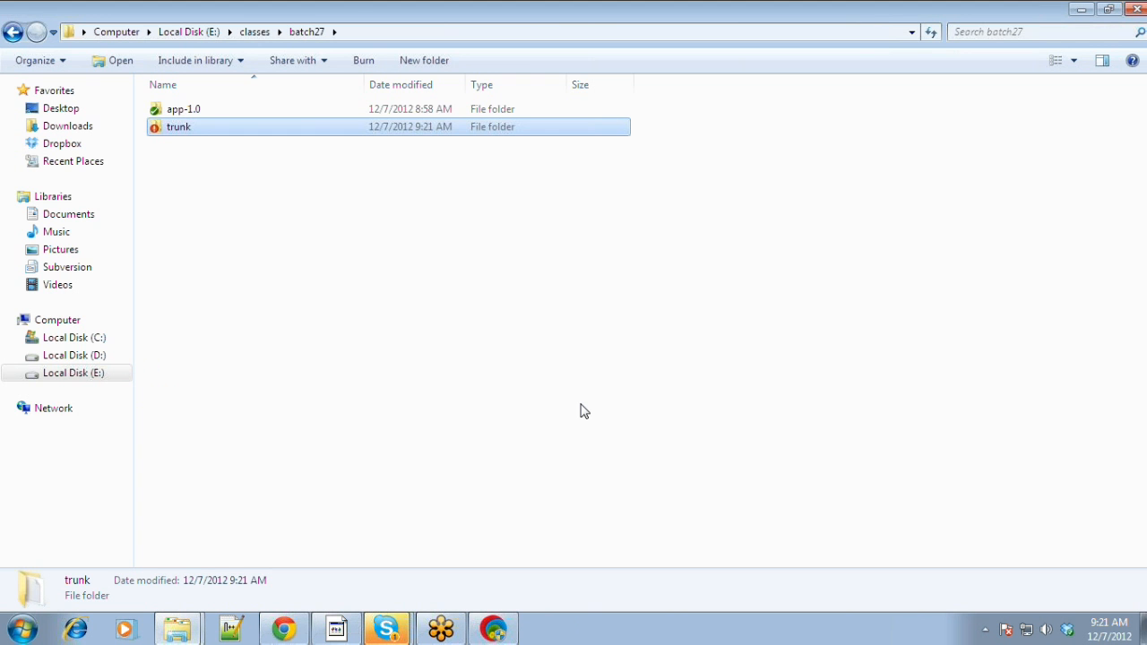
Compare the merged file1.txt in trunk with its working base using the TortoiseSVN diff, and close the comparison
double_click(195, 132)
right_click(194, 132)
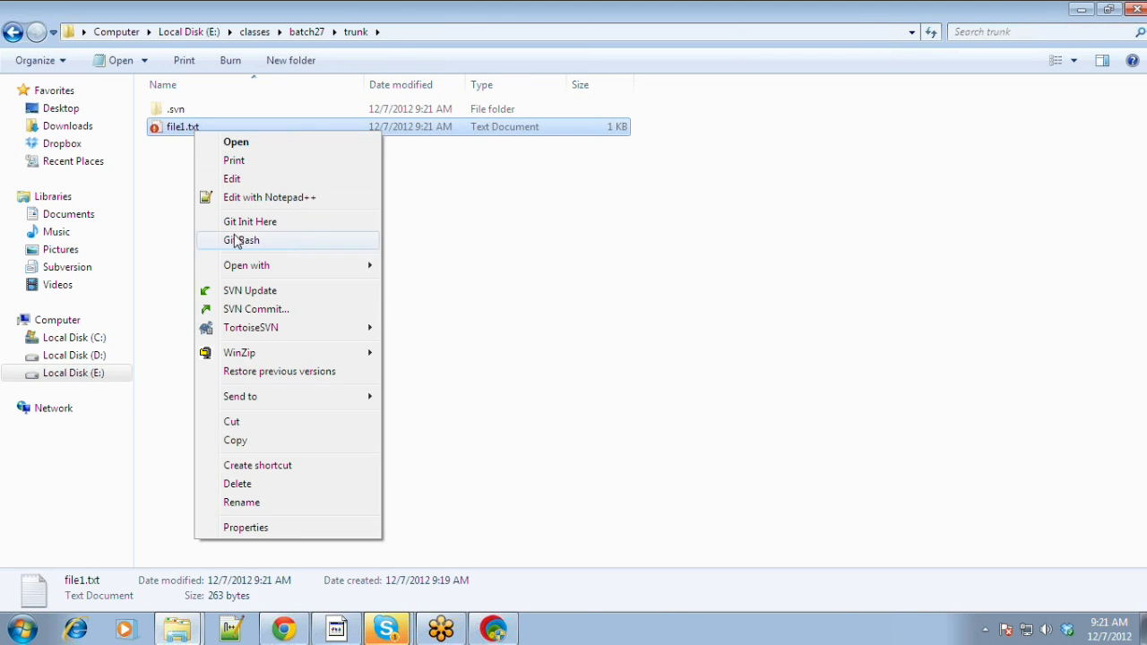
mouse_move(259, 328)
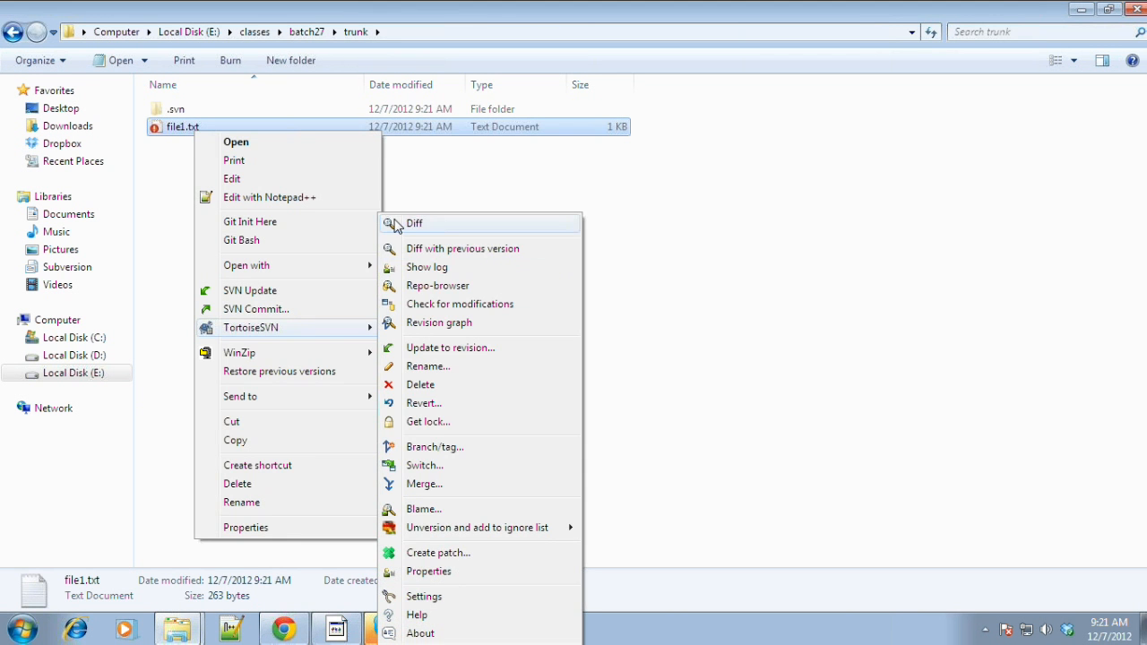
left_click(397, 226)
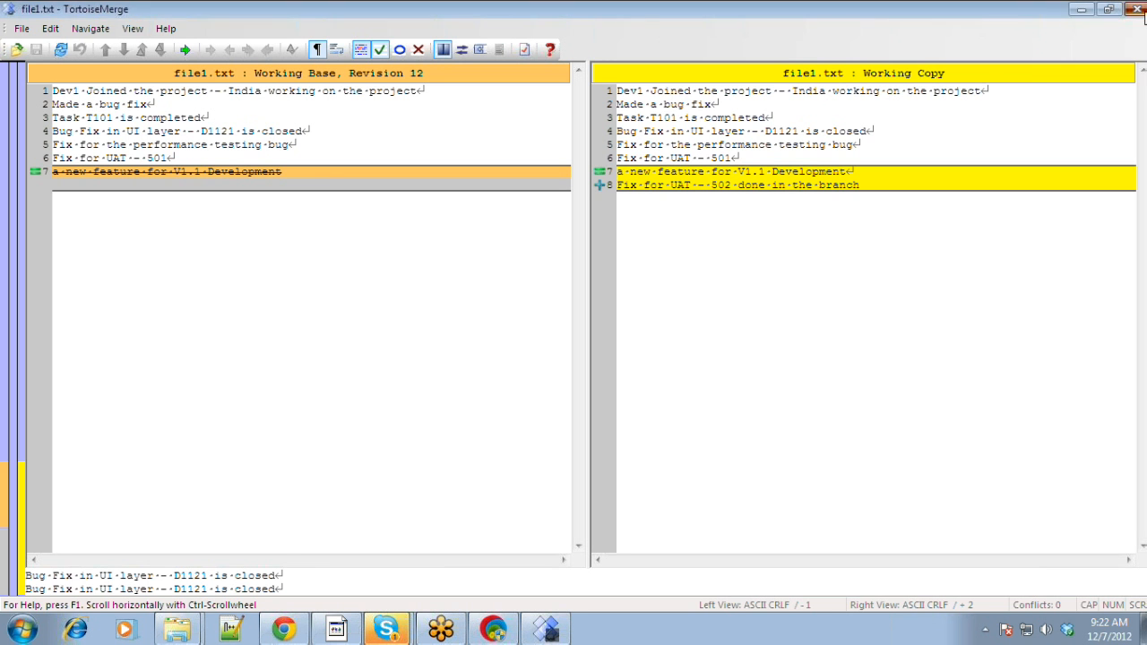
left_click(1136, 10)
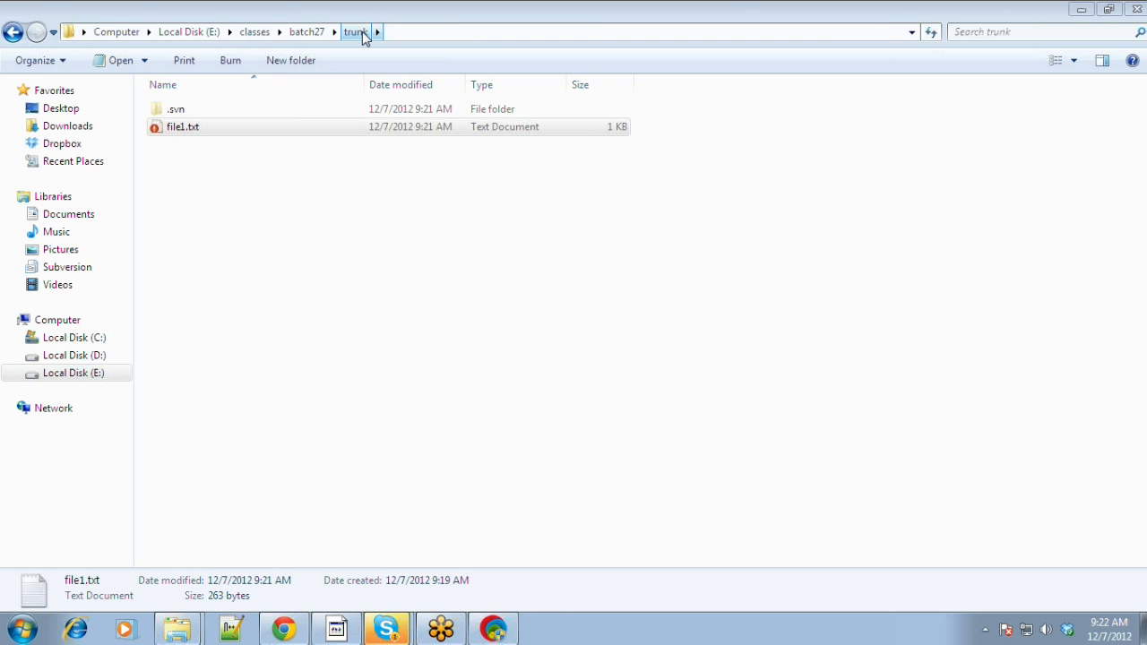
Commit the trunk folder from batch27 with the message "merge from 10-13 and the changes are comitted." and close the commit report
left_click(307, 33)
right_click(198, 136)
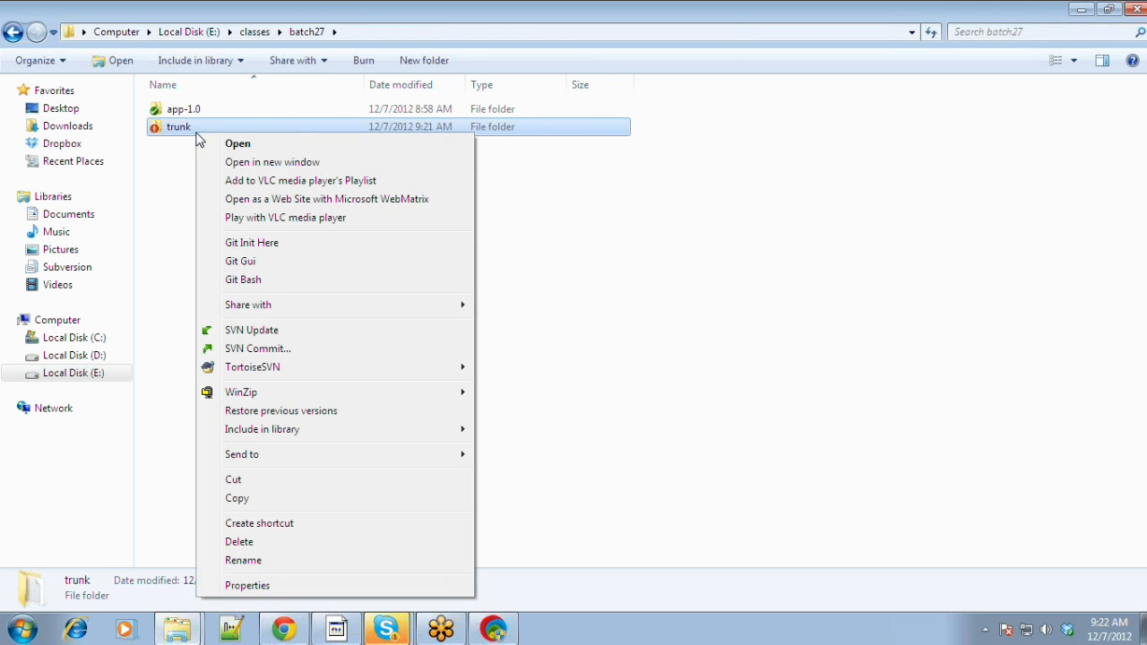
left_click(256, 348)
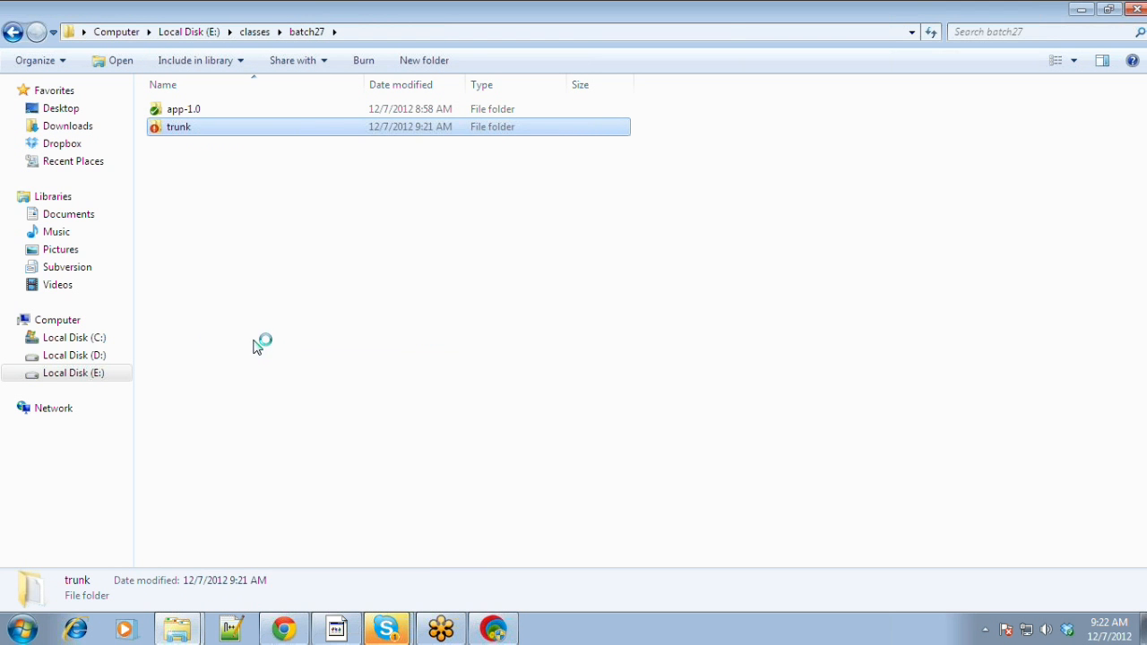
type("merg")
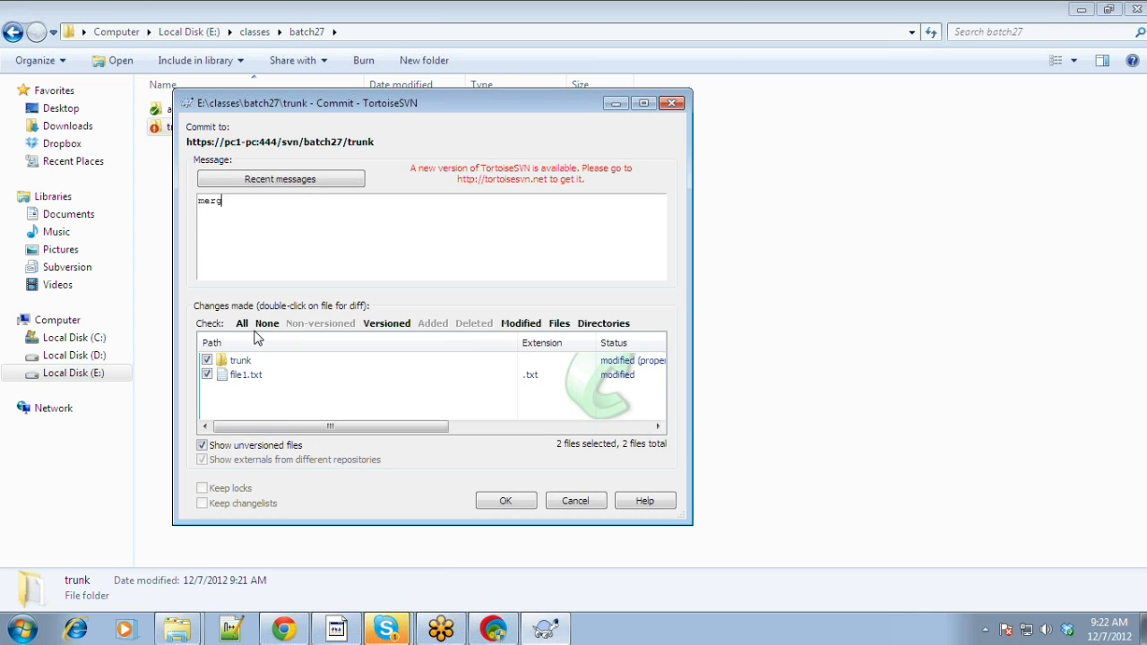
type("e from 10-13 and the changes are comitte")
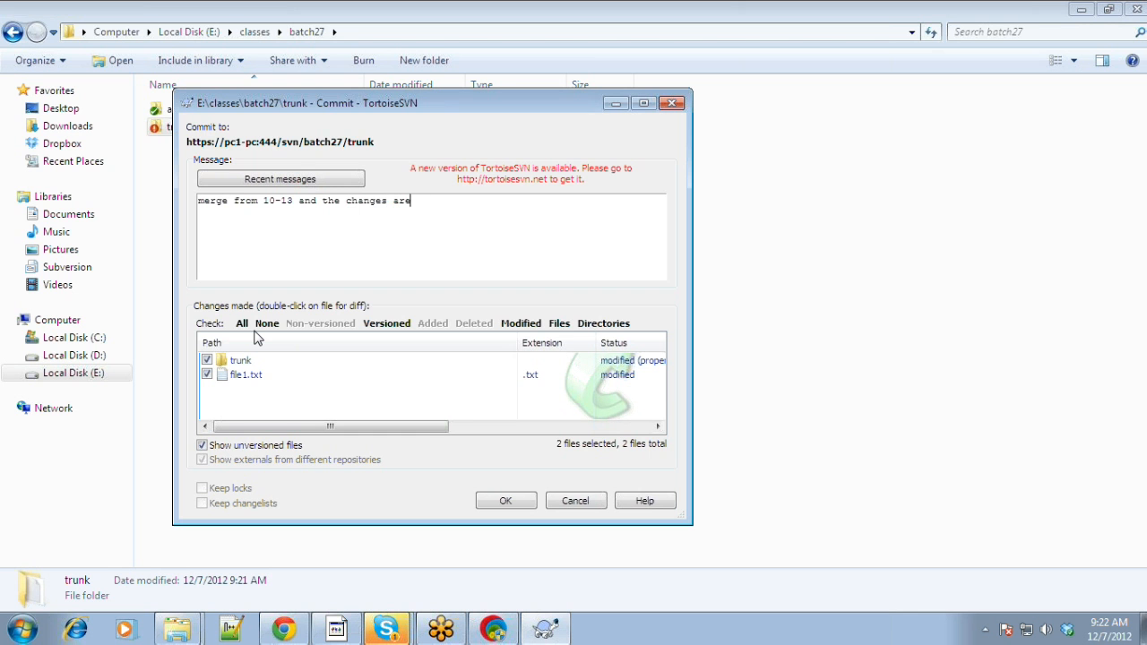
key("BackSpace")
key("BackSpace")
key("BackSpace")
key("BackSpace")
key("BackSpace")
type("mmi")
key("BackSpace")
key("BackSpace")
type("mi")
key("BackSpace")
key("BackSpace")
type("itted.")
left_click(499, 498)
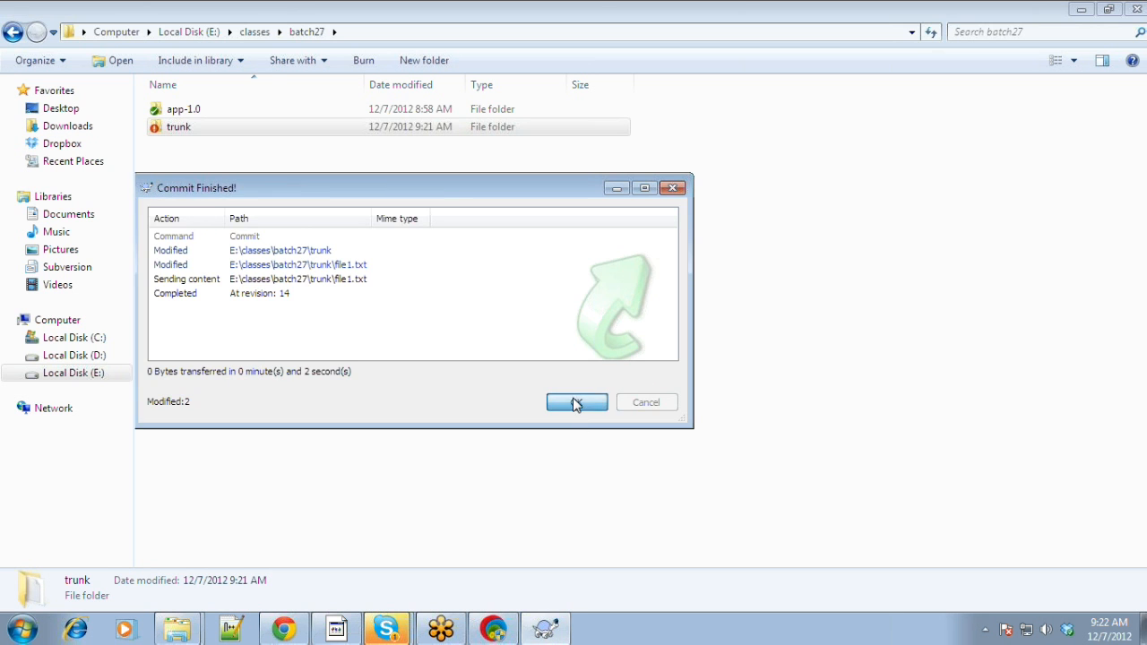
left_click(576, 403)
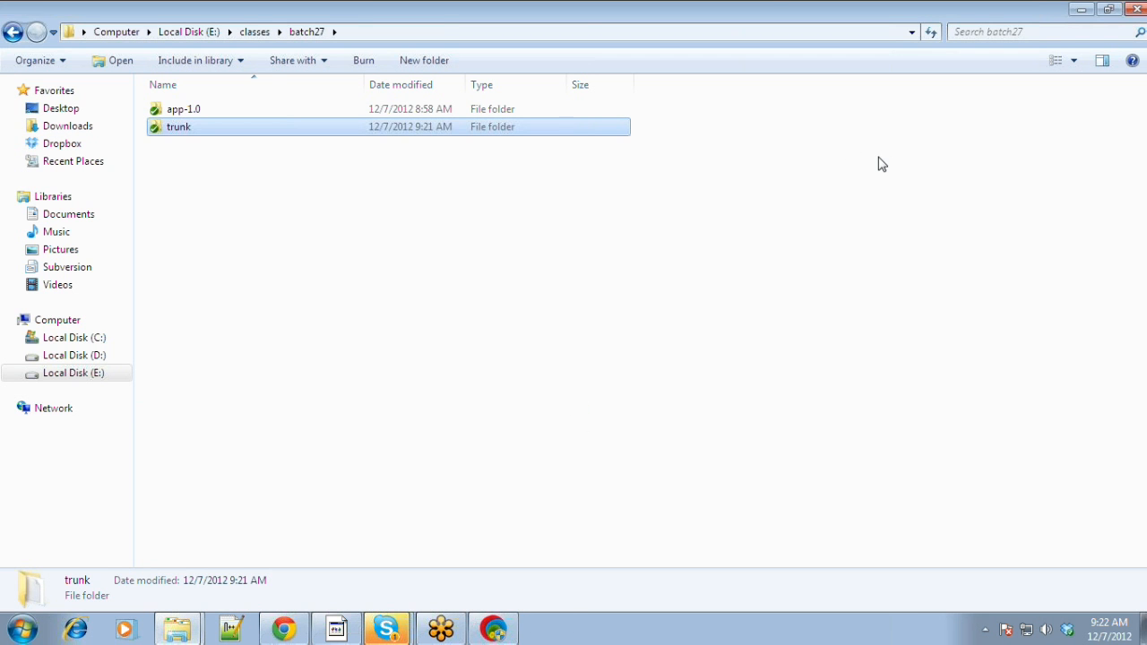